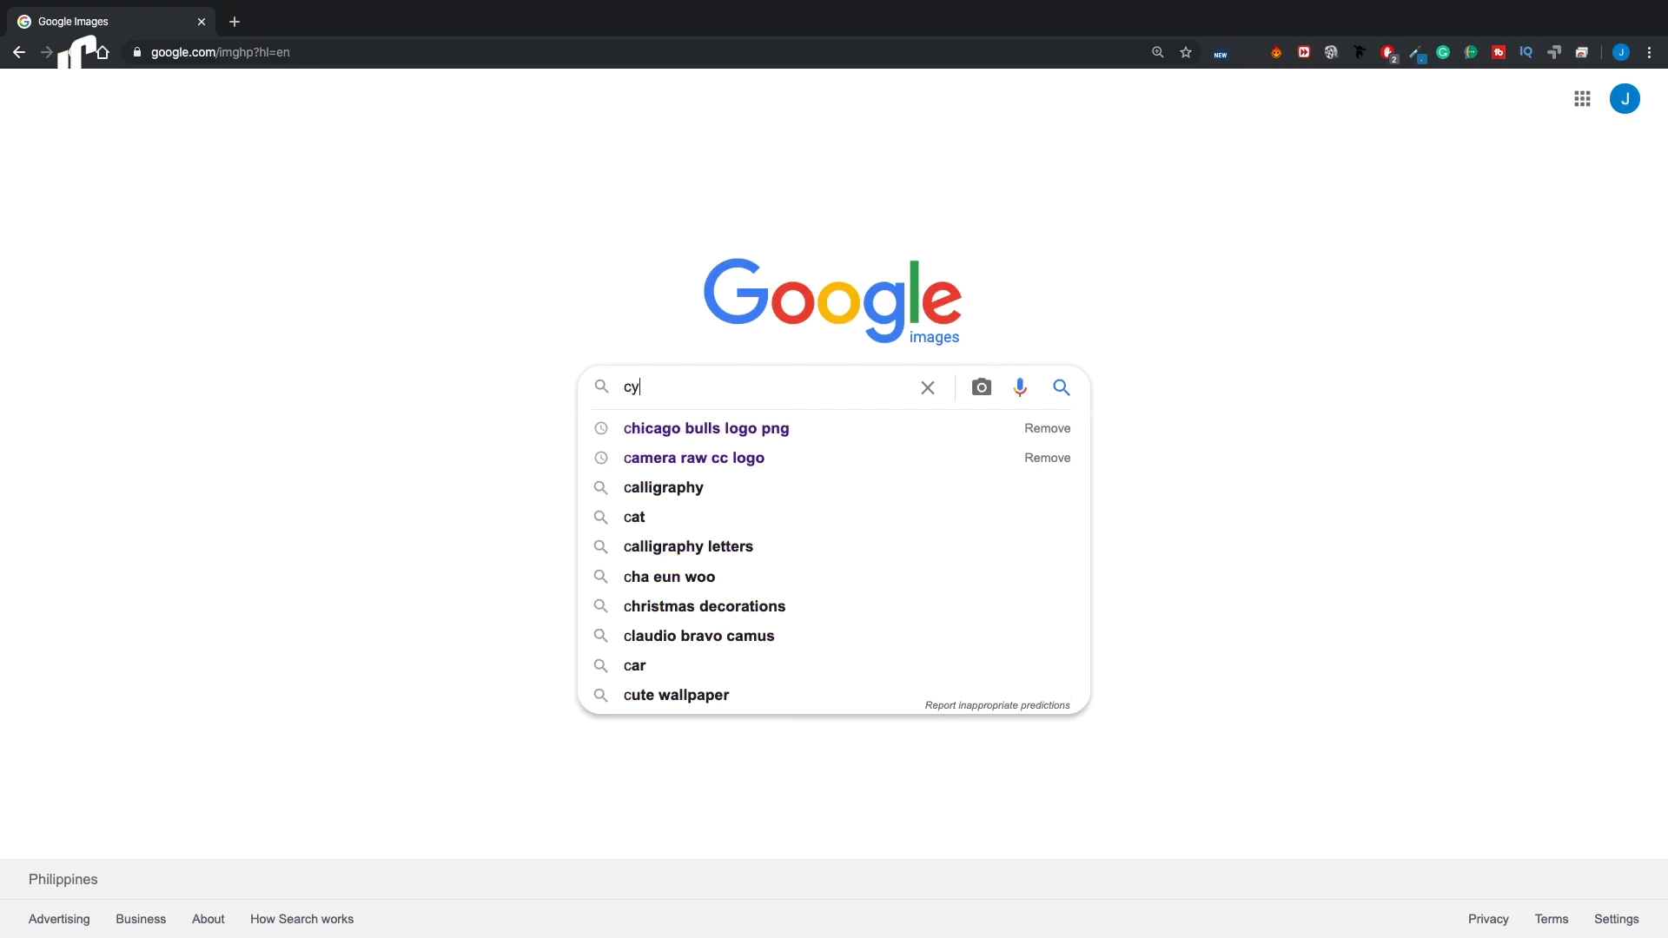
Step: Search Google Images for 'cyberpunk' and open the gamebyte Cyberpunk 2077 artwork preview
text(yberp)
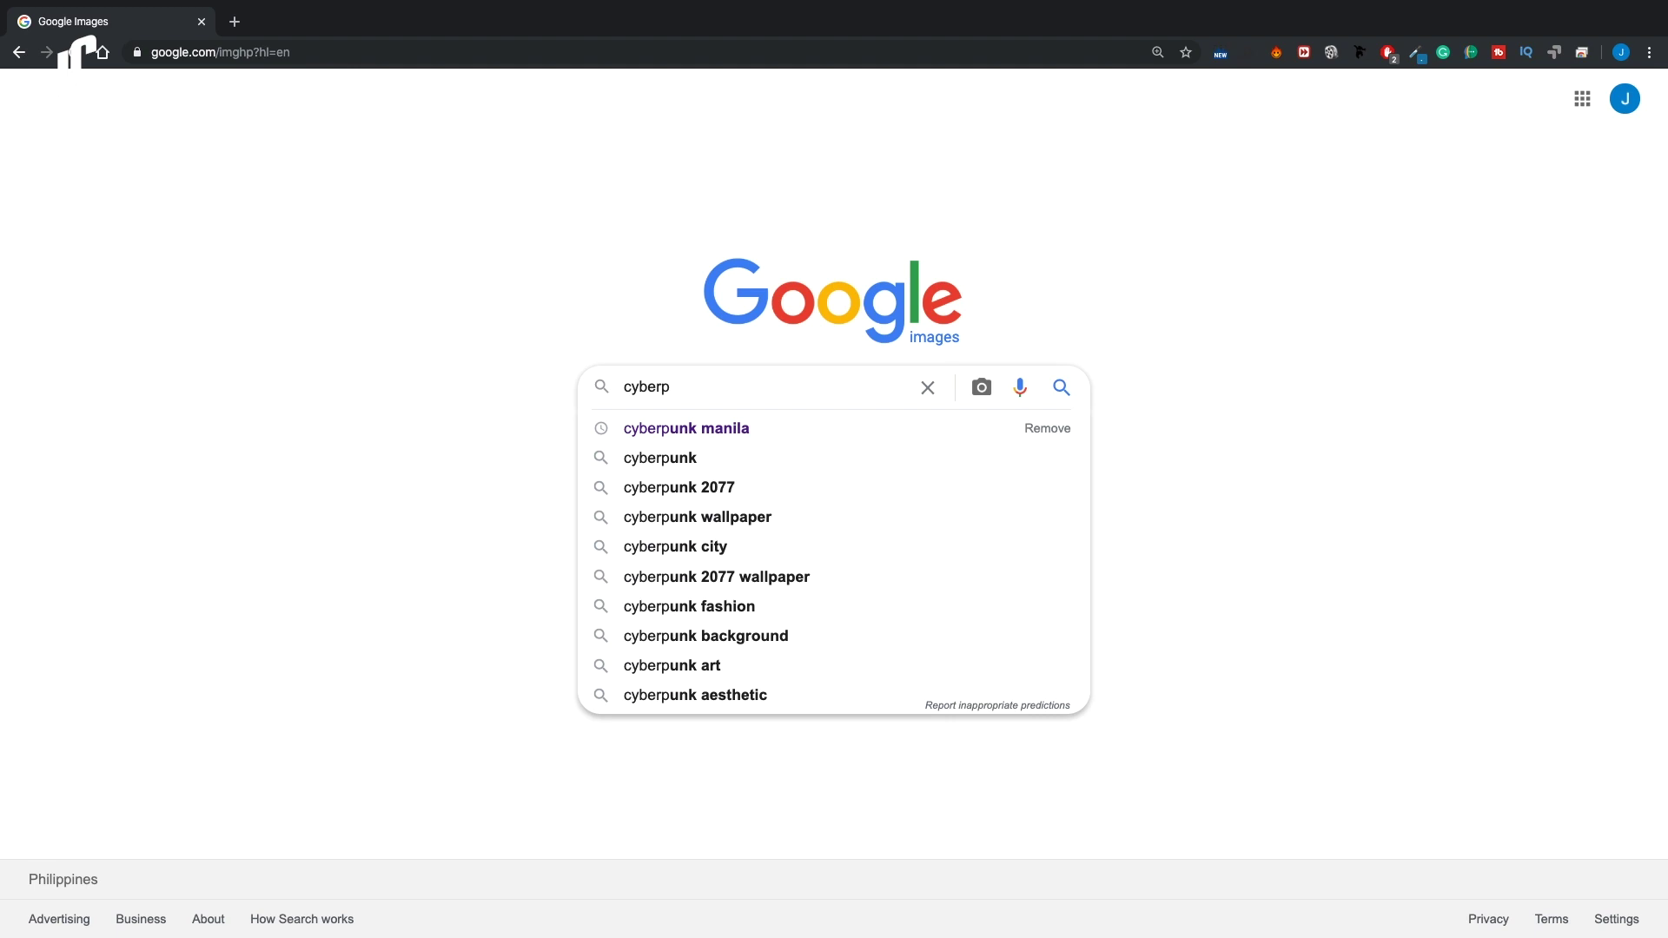
text(unk)
click(820, 457)
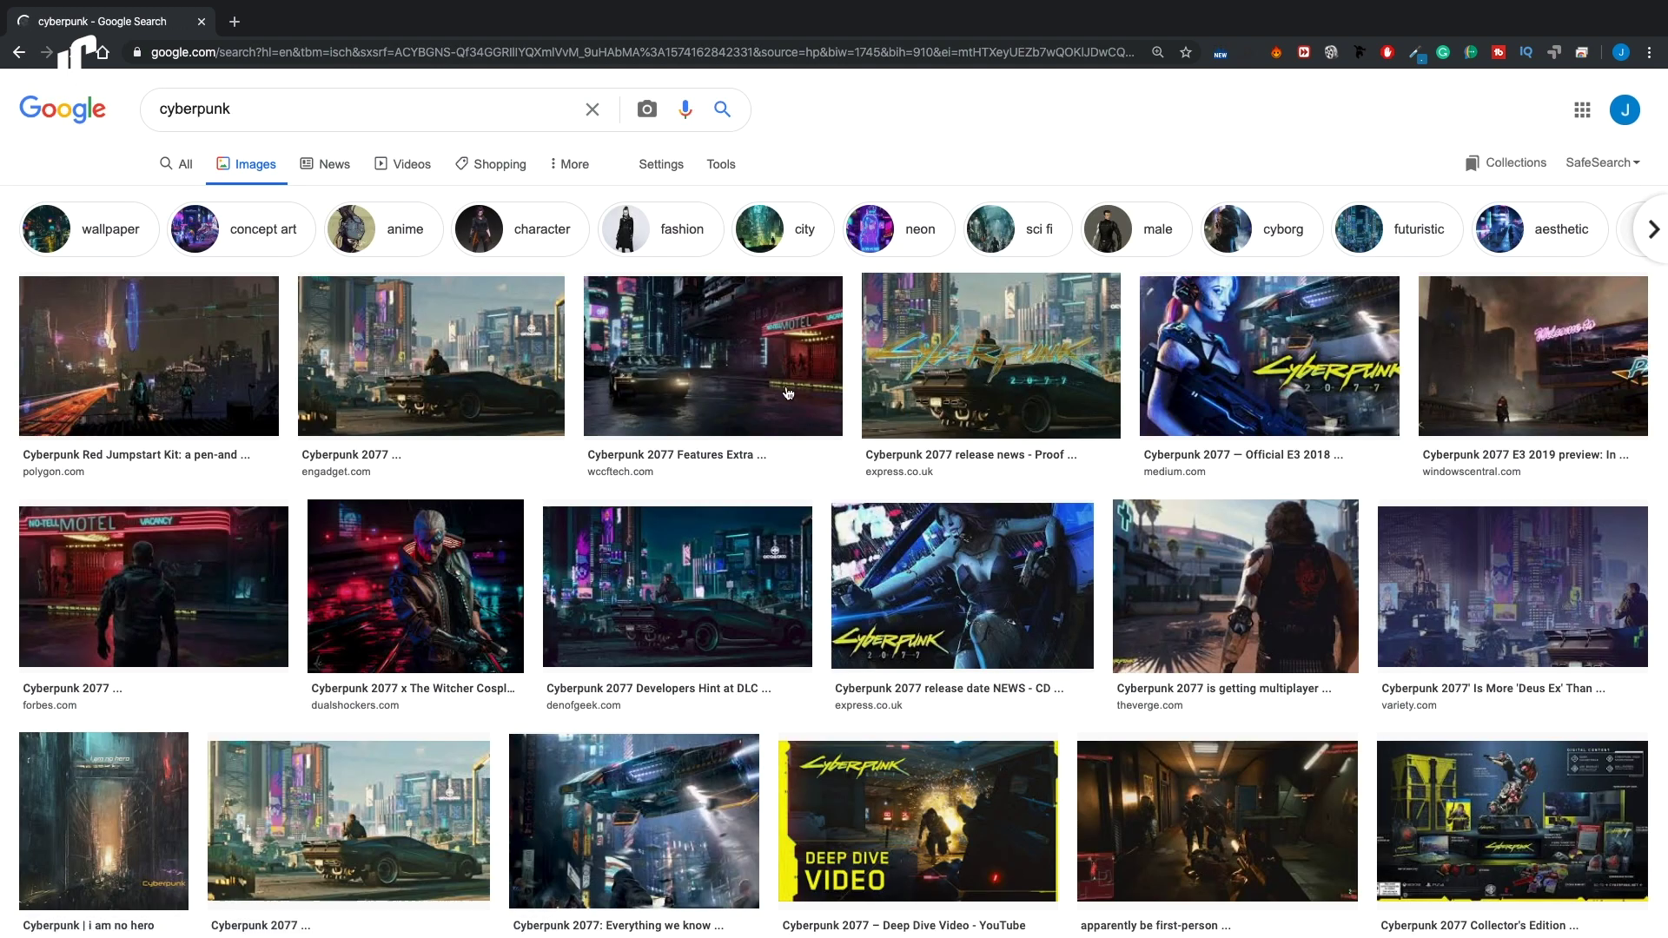
scroll(824, 352, down, 7)
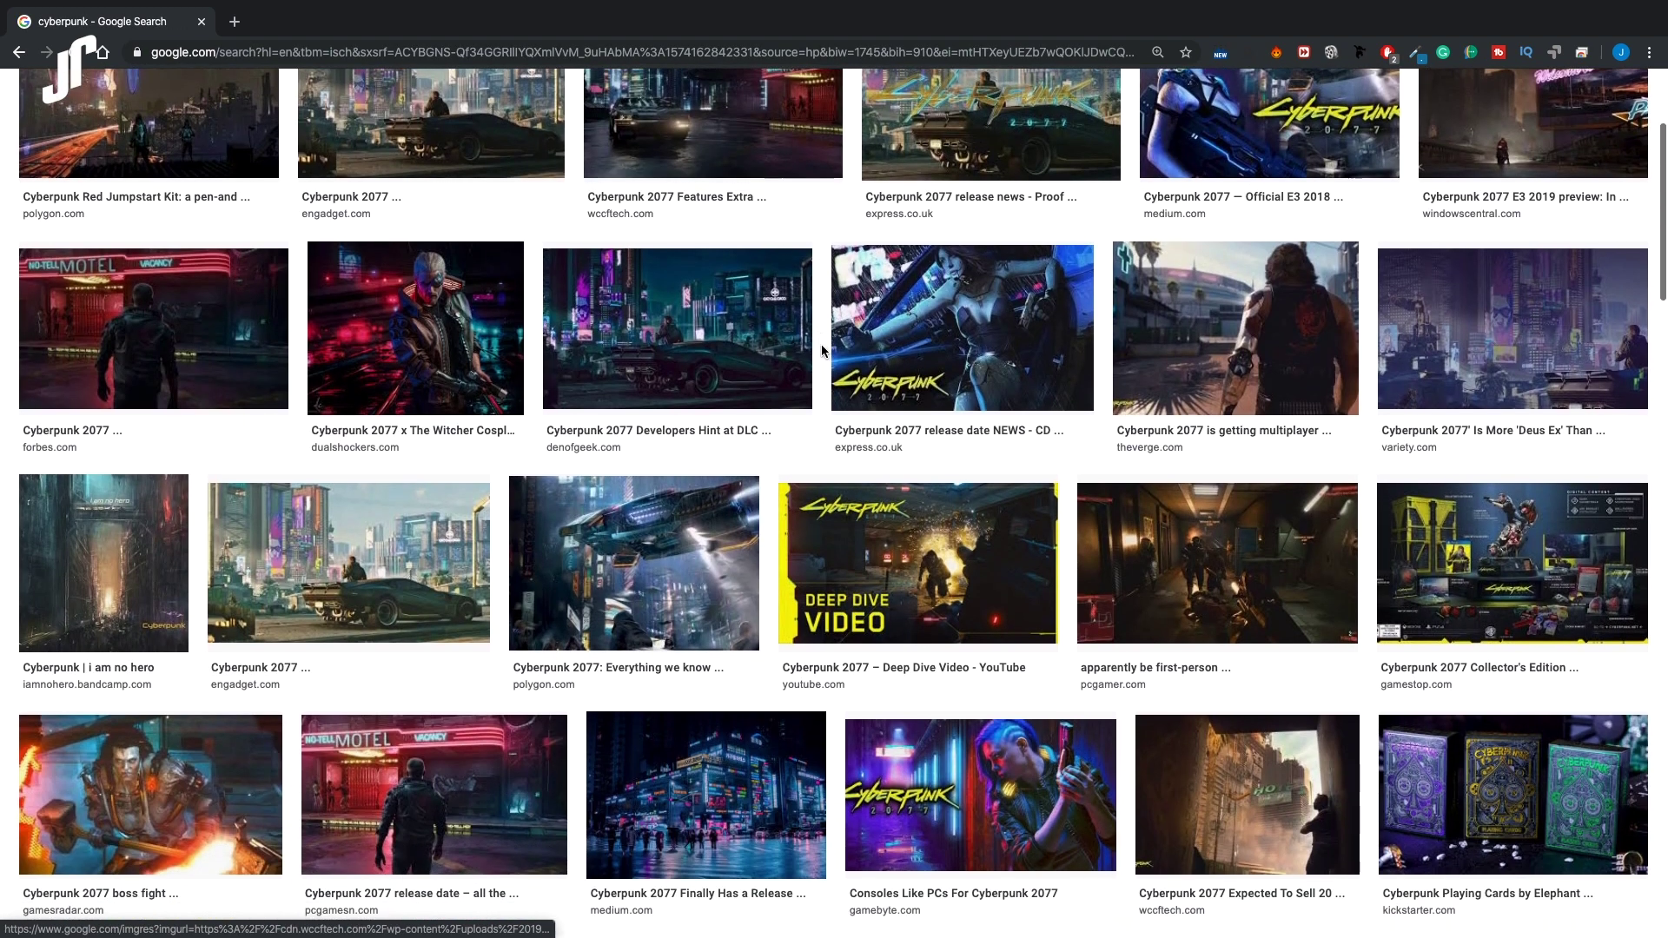
scroll(824, 351, down, 2)
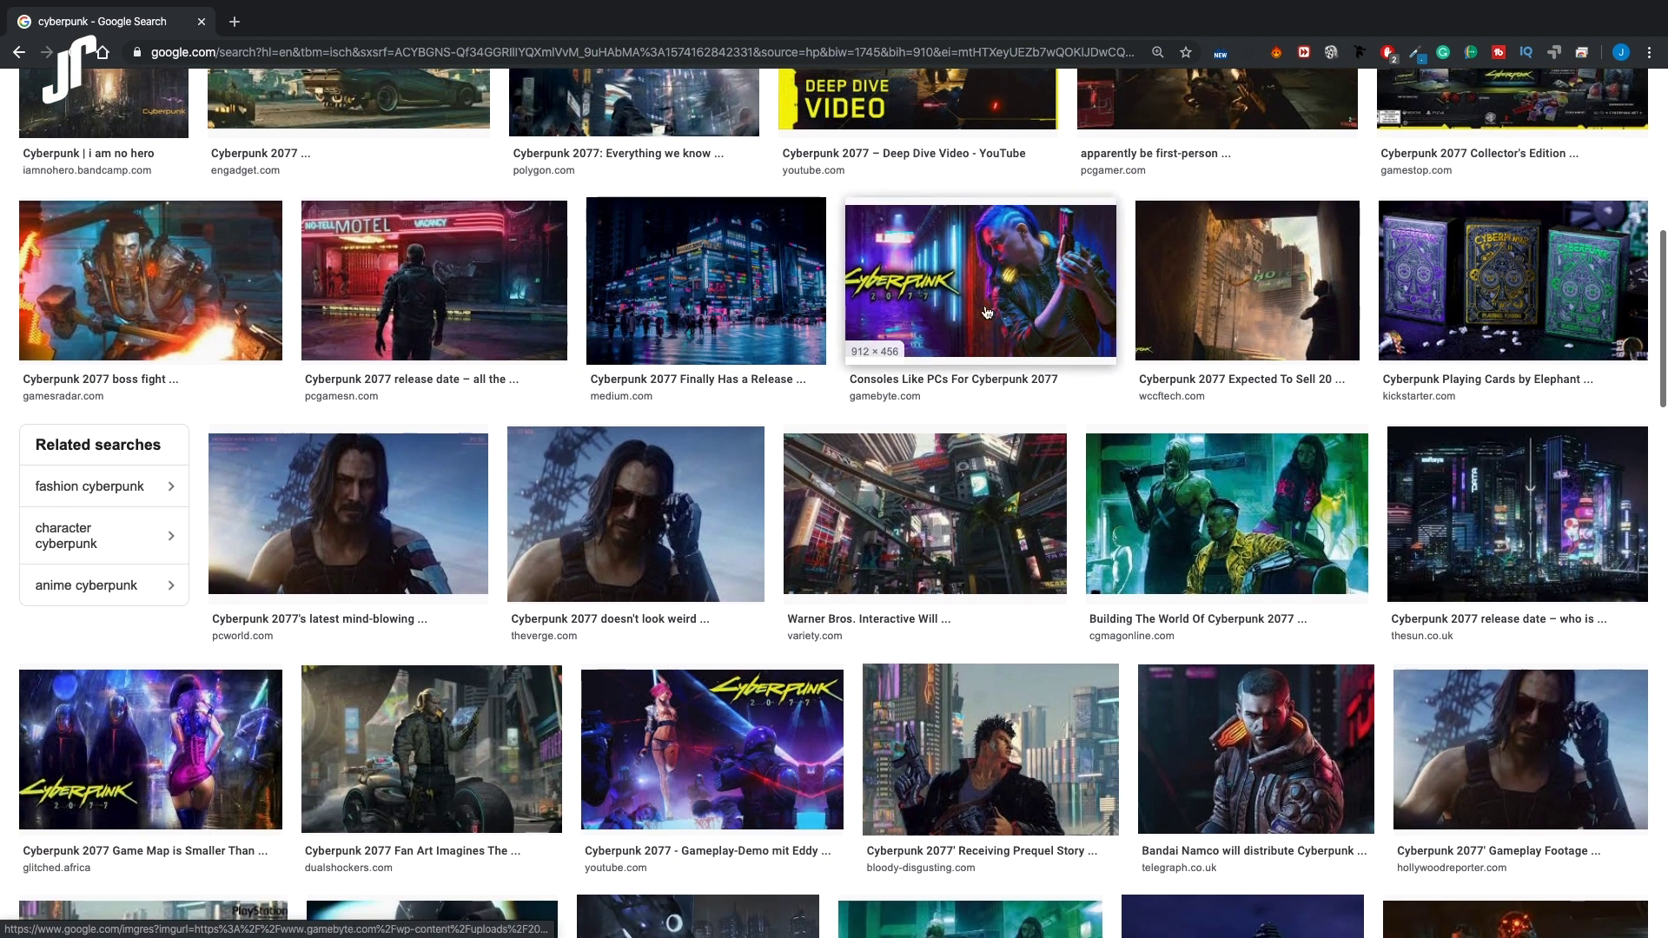
click(987, 313)
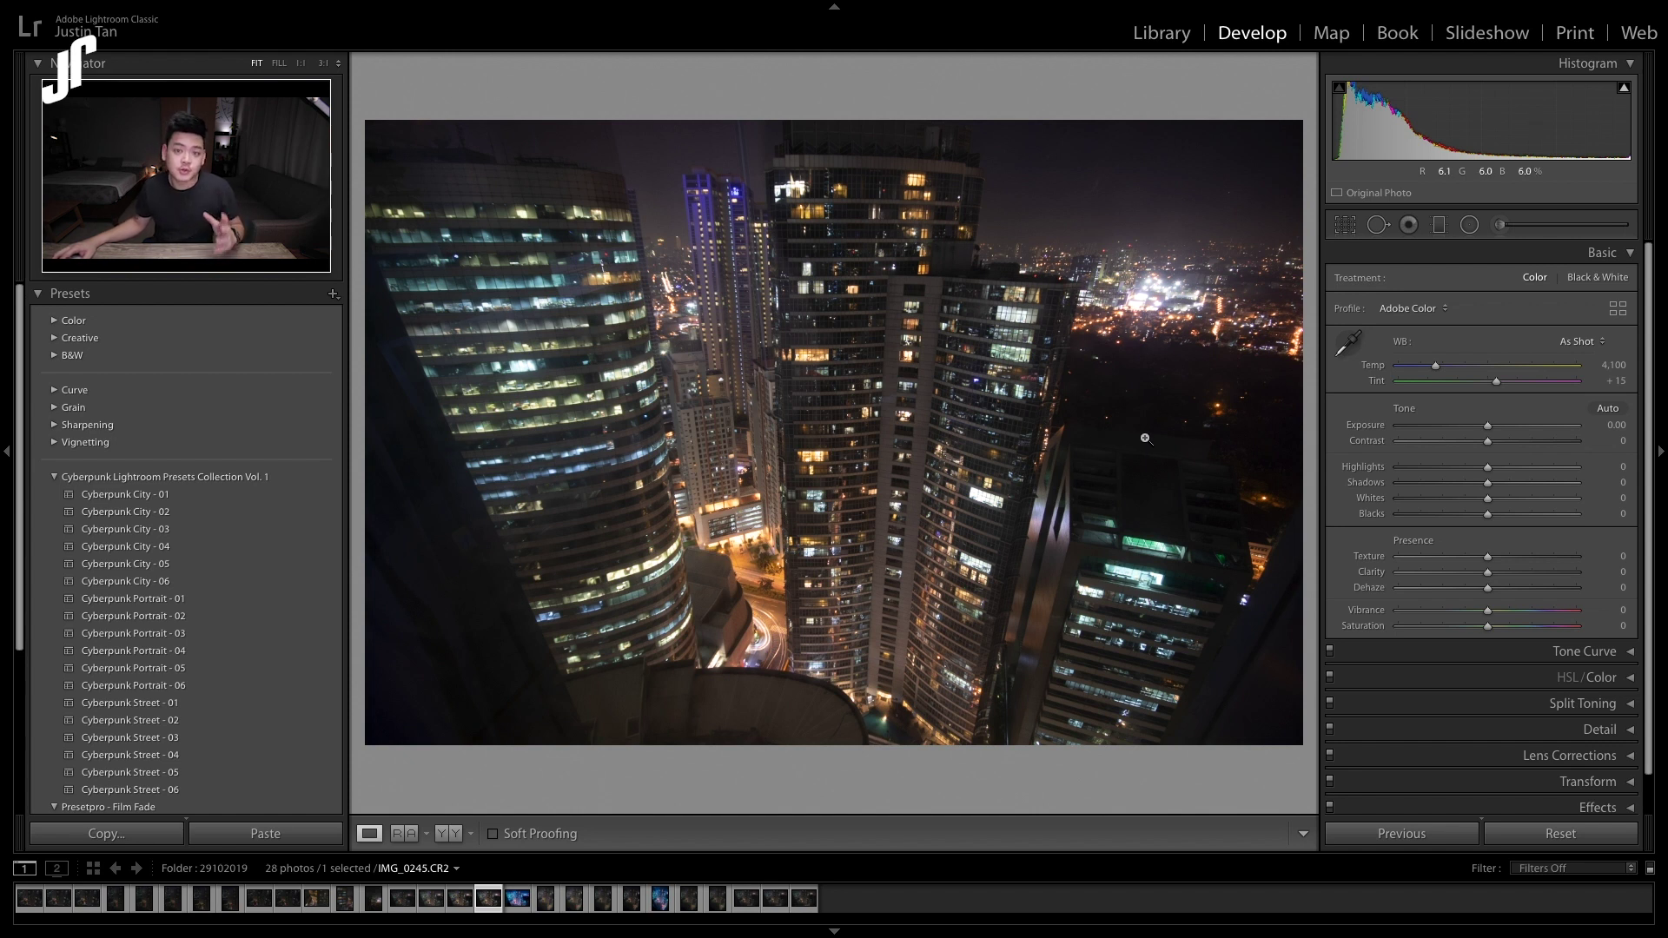
Step: Set the Transform Scale to 103 with X Offset -1.3 and Y Offset -1.4
click(1602, 253)
click(1590, 409)
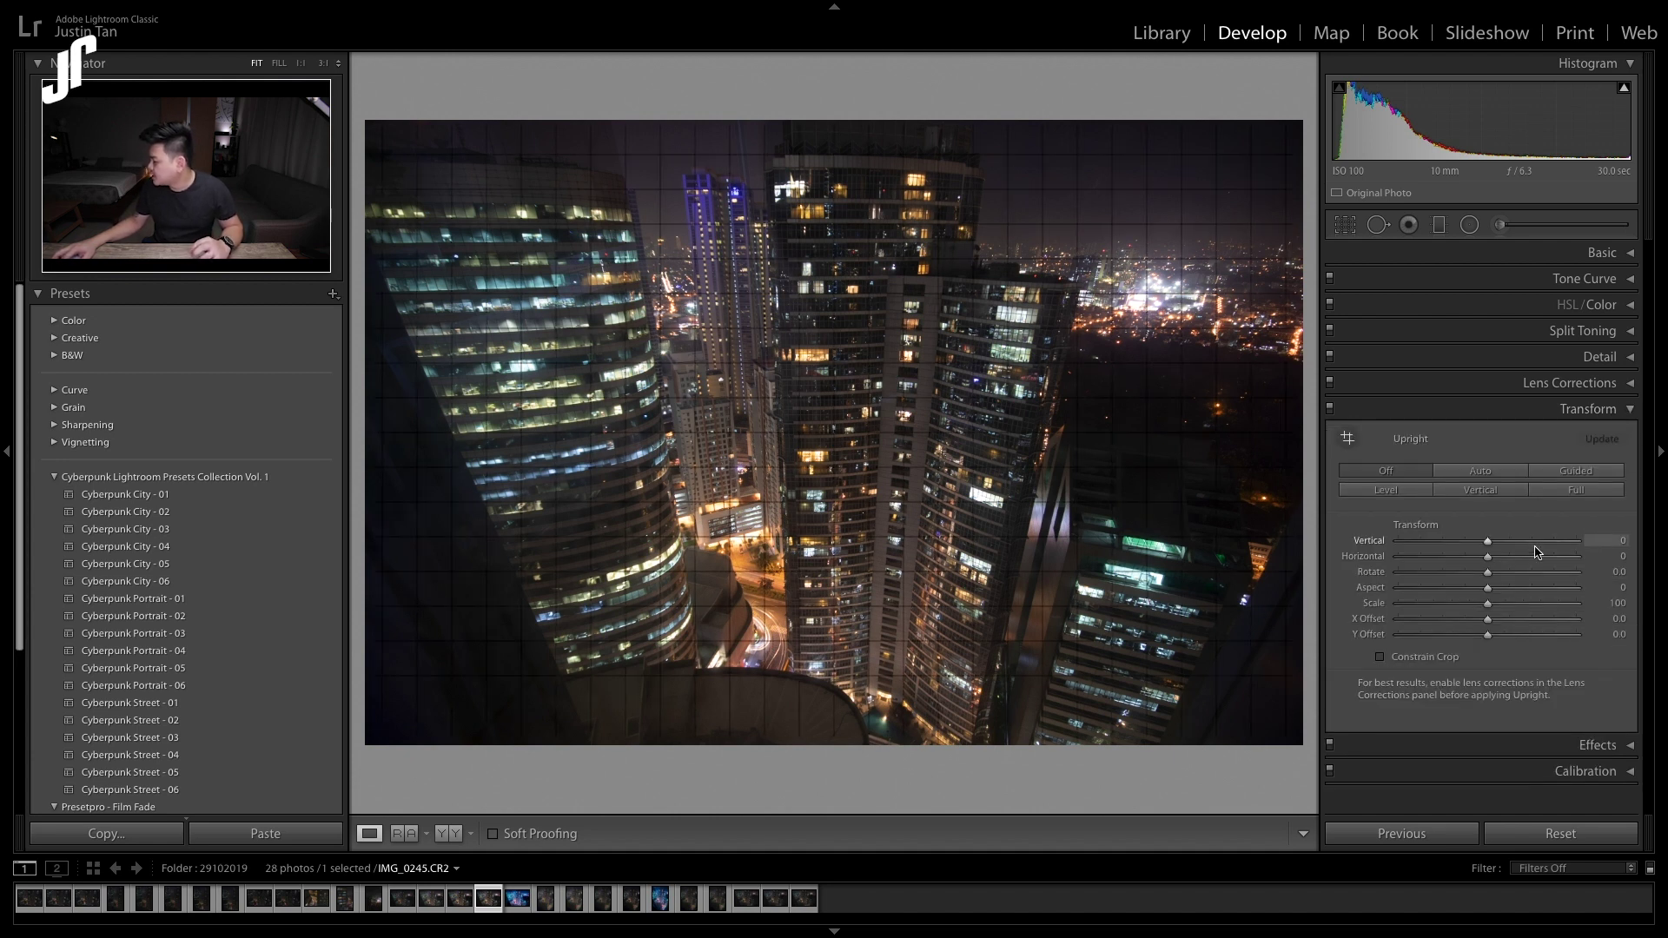
click(1489, 606)
mouse_move(1491, 611)
mouse_down()
mouse_move(1492, 643)
mouse_move(1490, 629)
mouse_up()
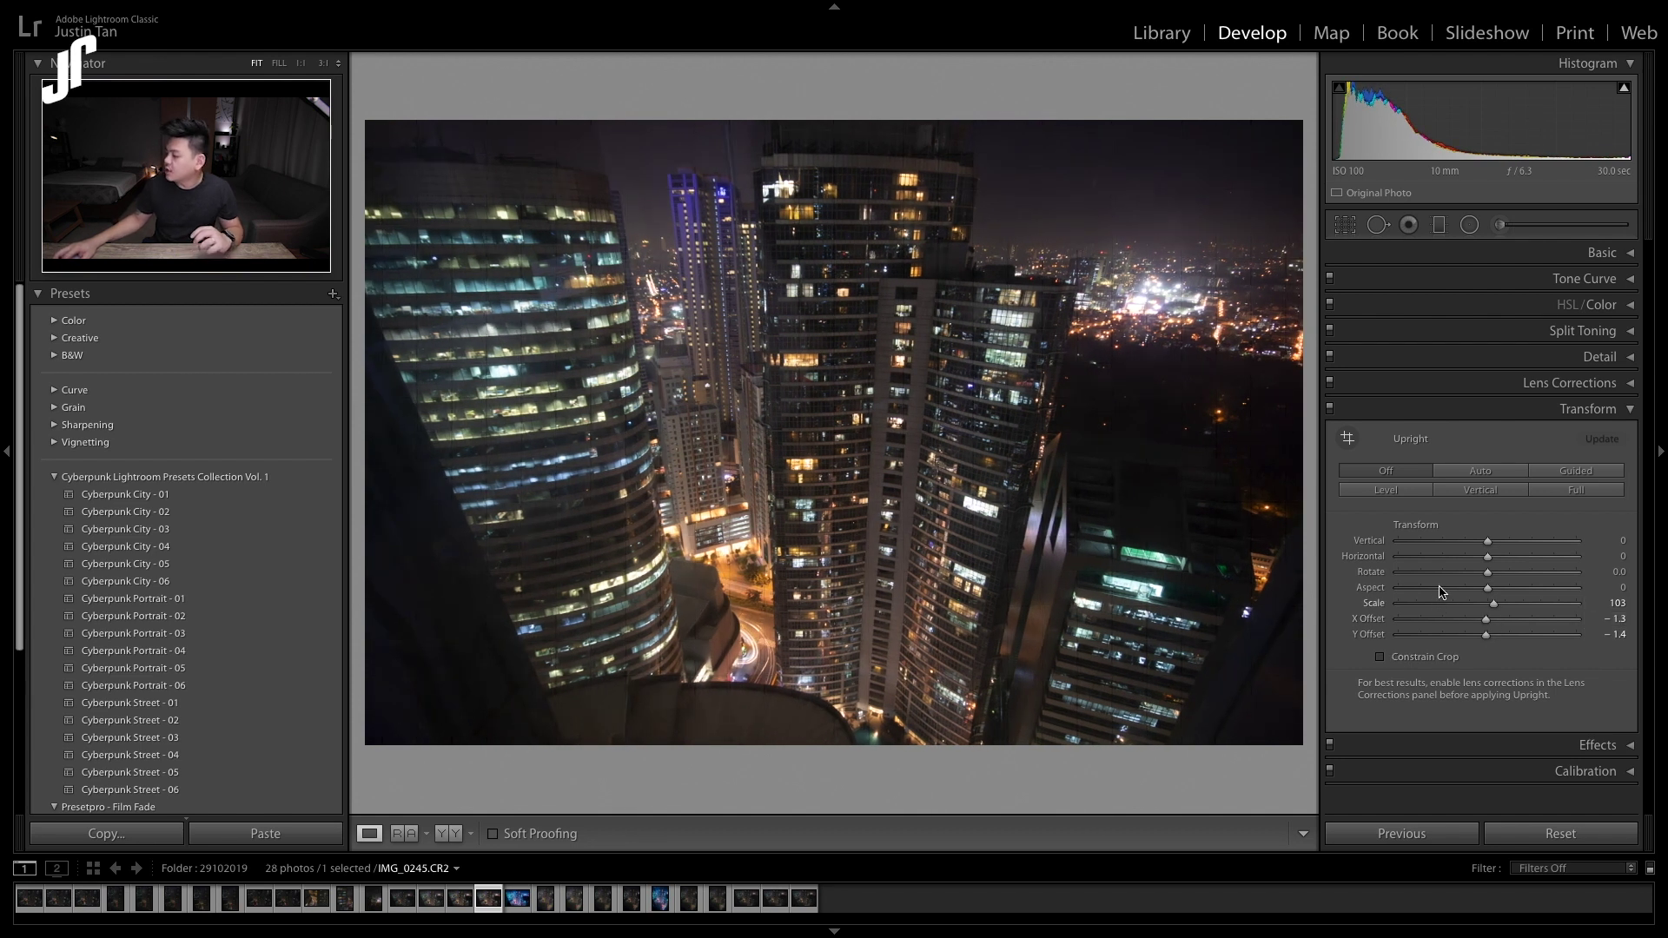
click(1613, 416)
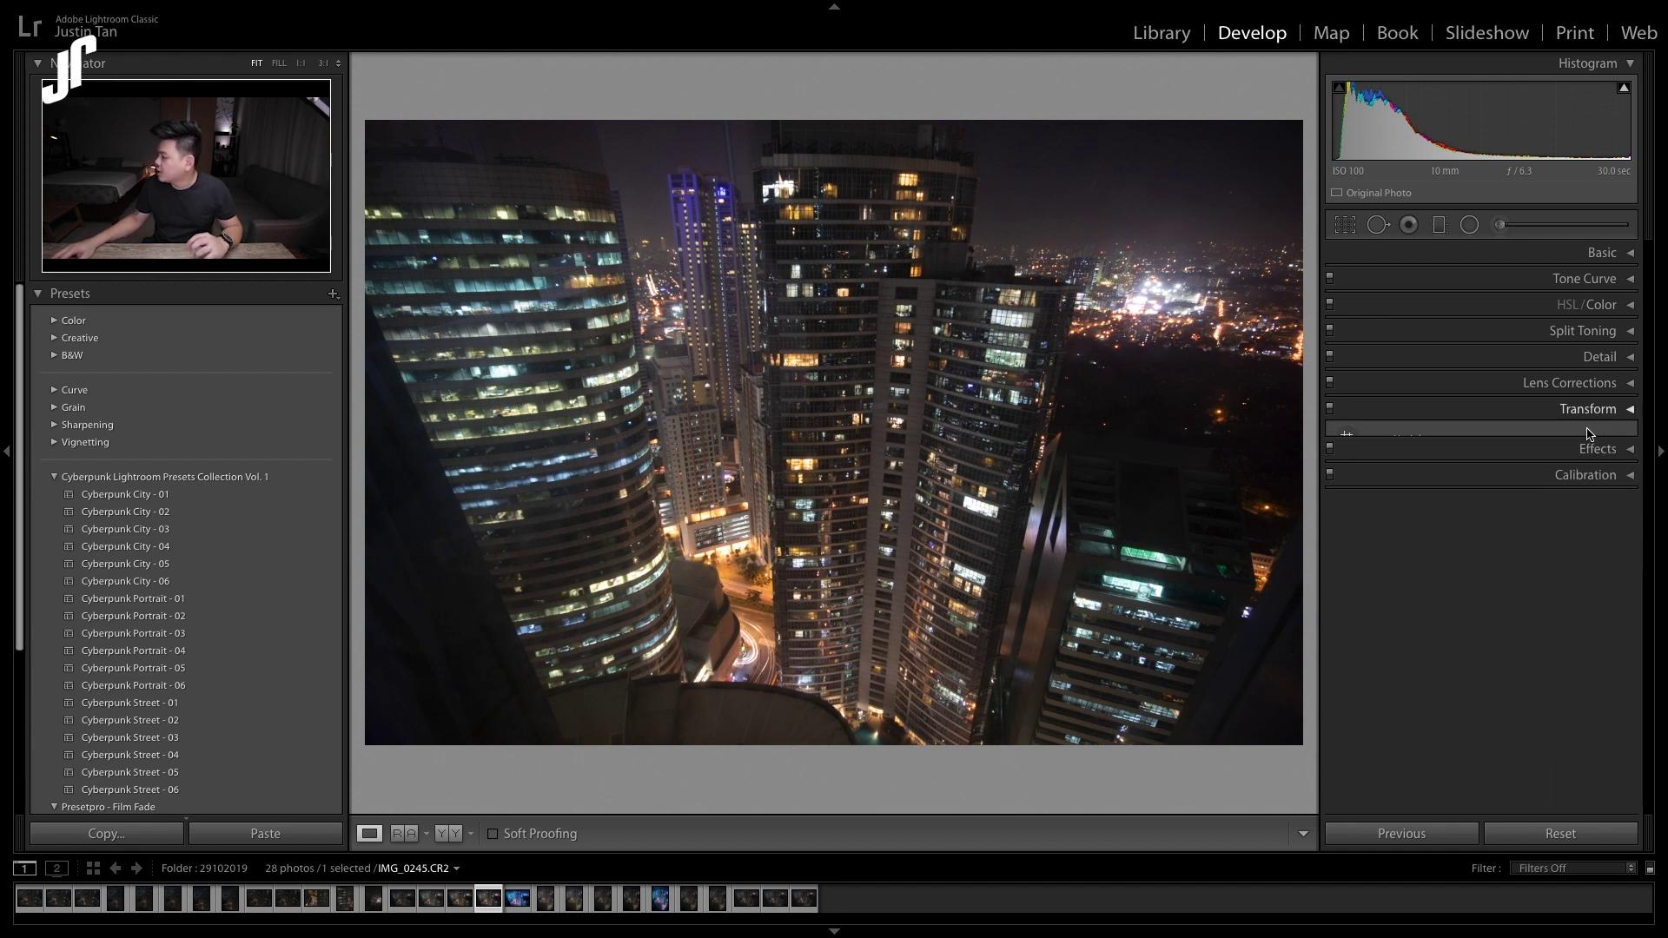
Step: Brighten Exposure to +0.70 and deepen the Blacks in the Basic panel
click(1626, 252)
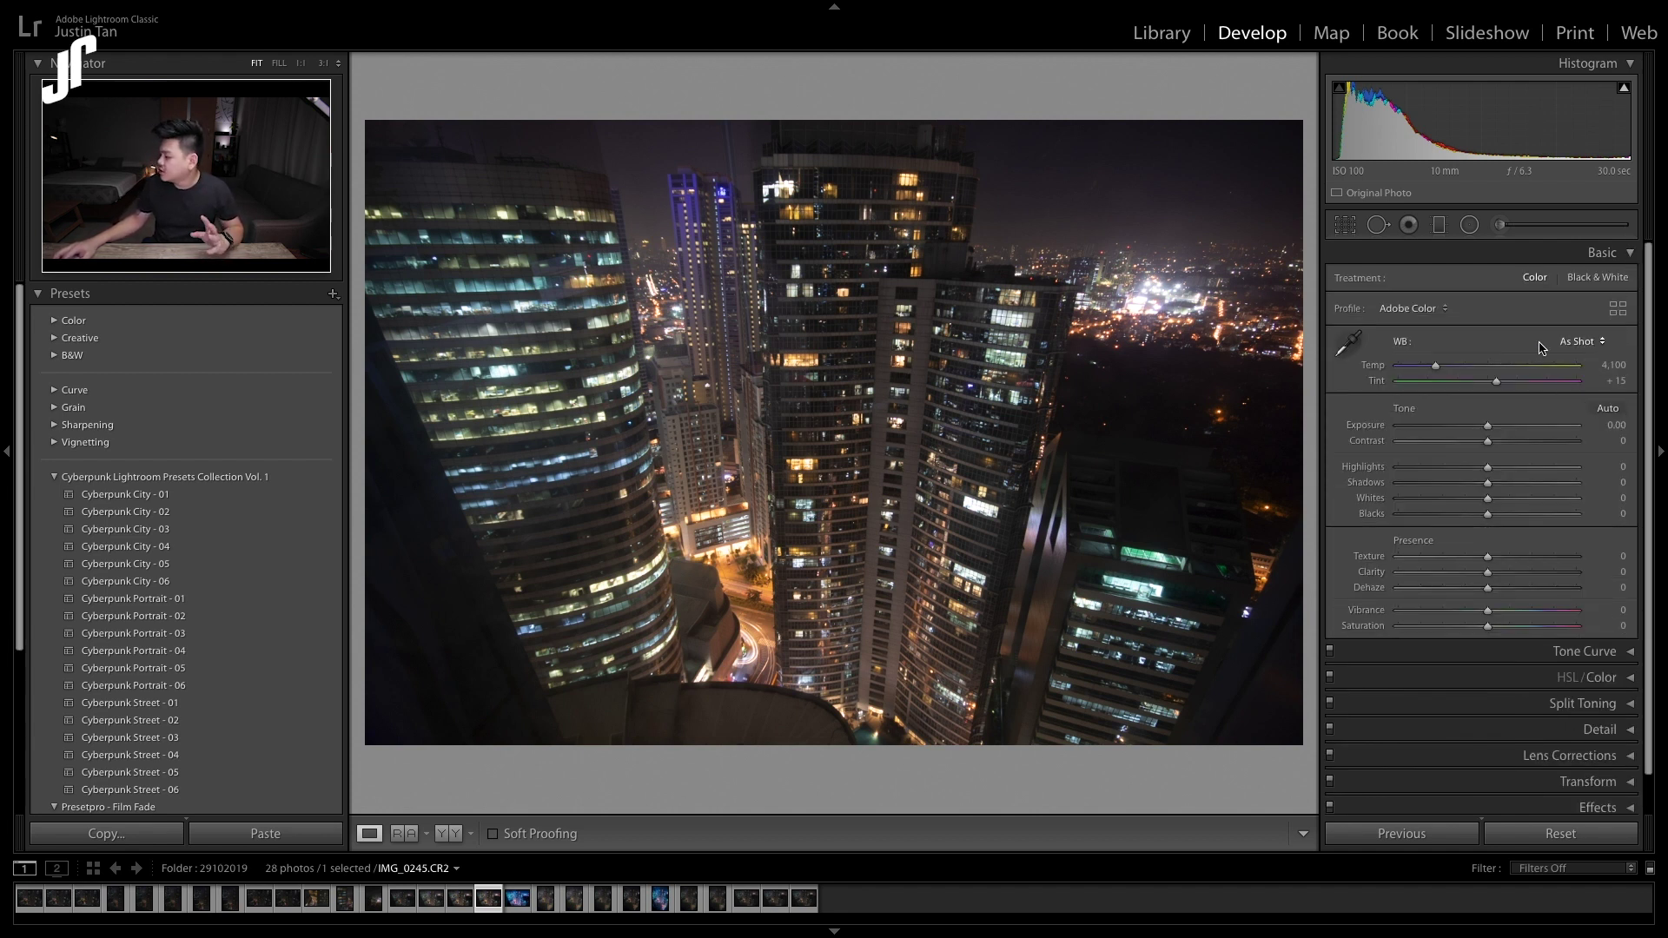
scroll(1564, 452, down, 1)
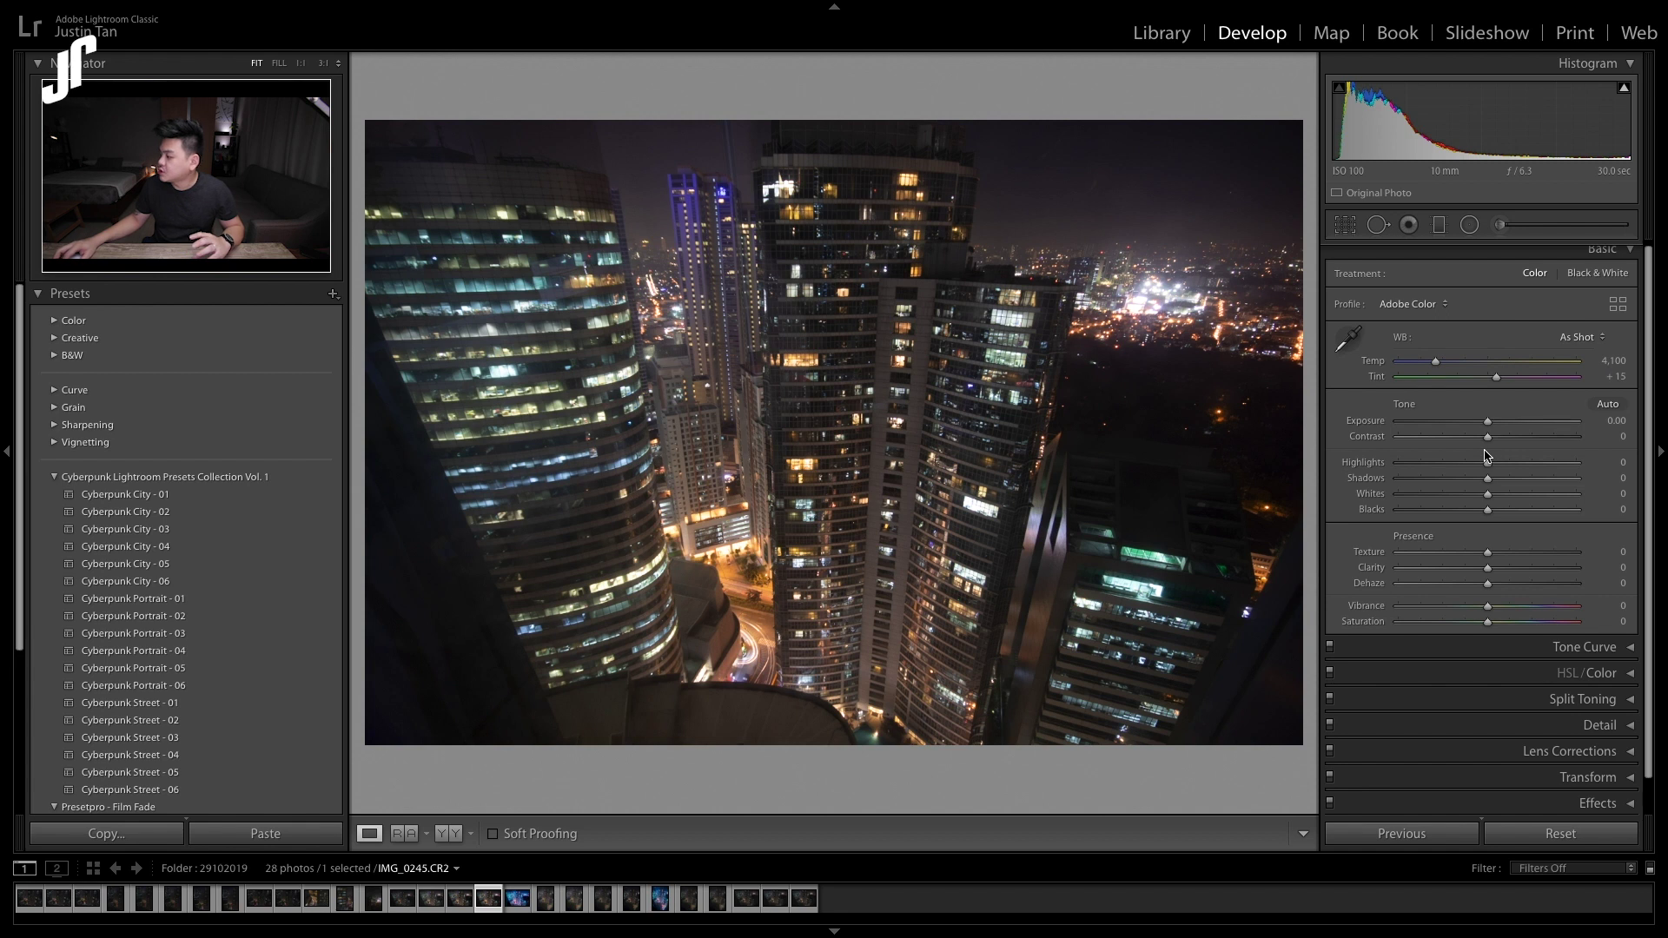
drag(1489, 426, 1416, 493)
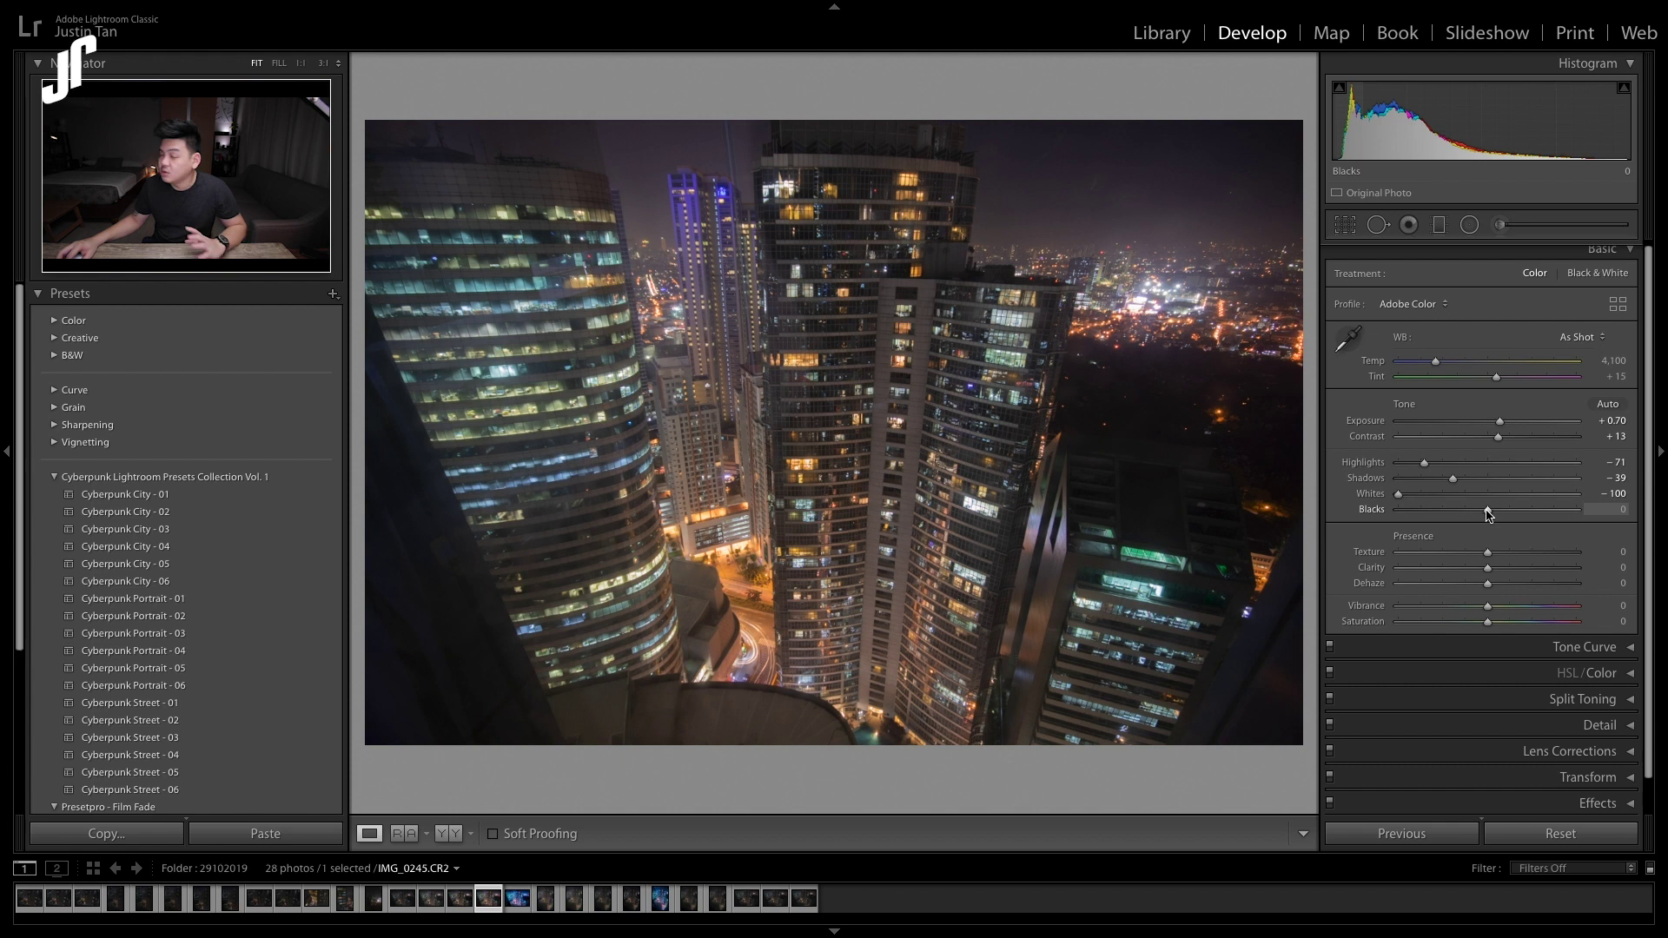
drag(1488, 514, 1472, 513)
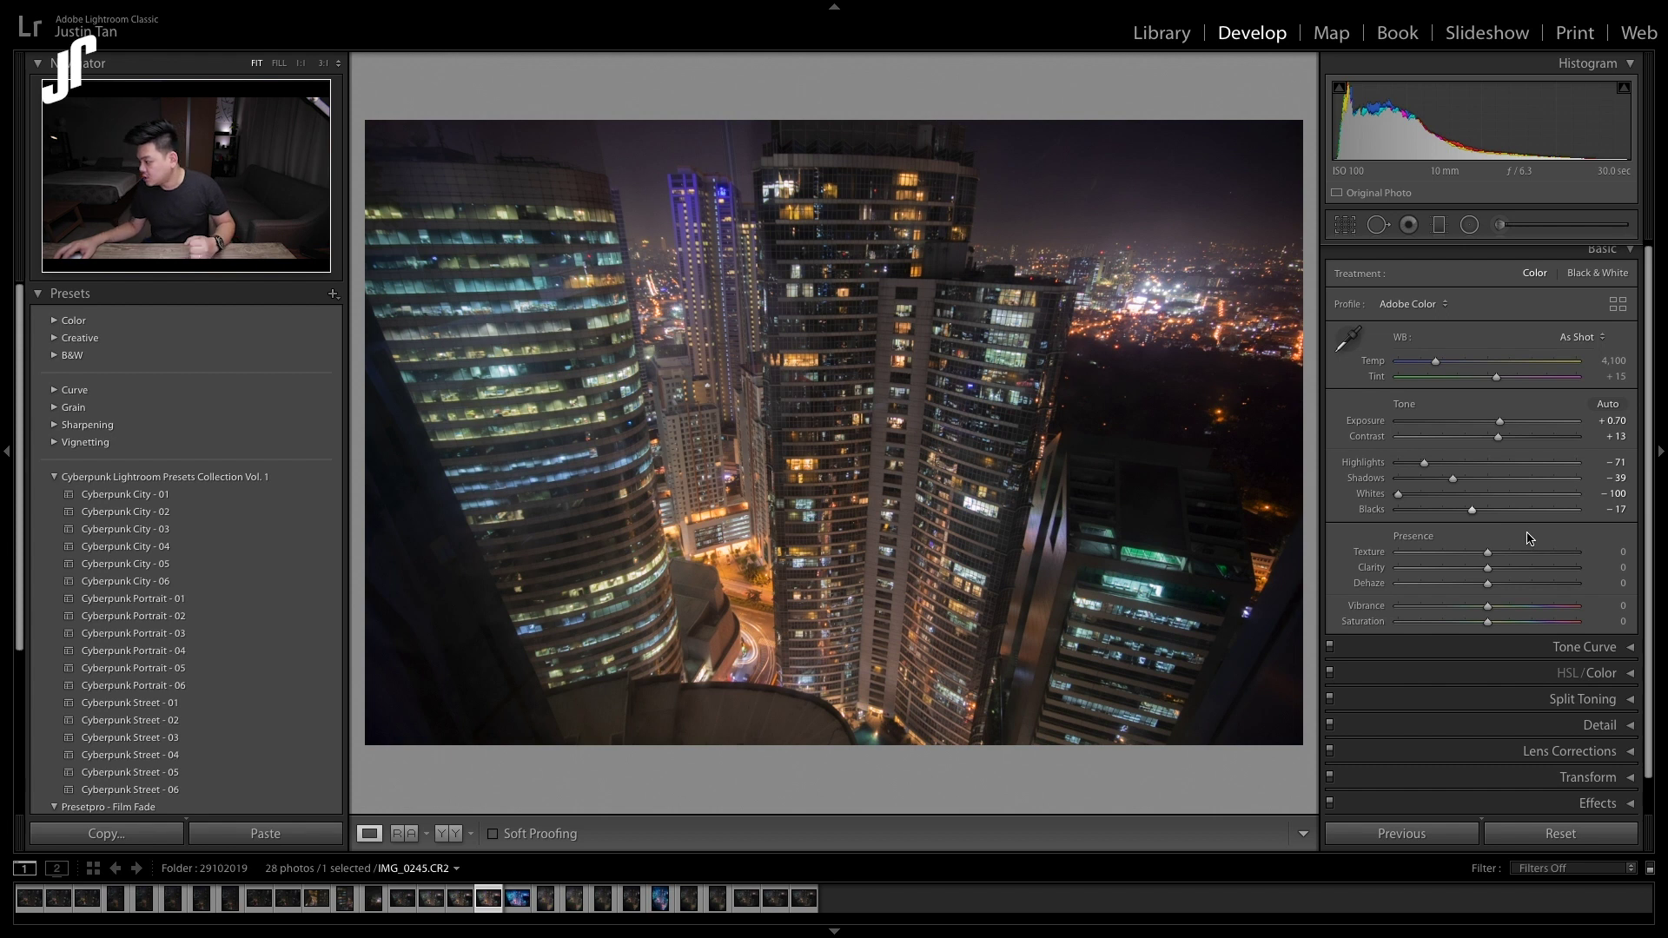
Step: Raise Texture to +53 and Clarity to +33, and add Dehaze of +11
scroll(1520, 542, down, 1)
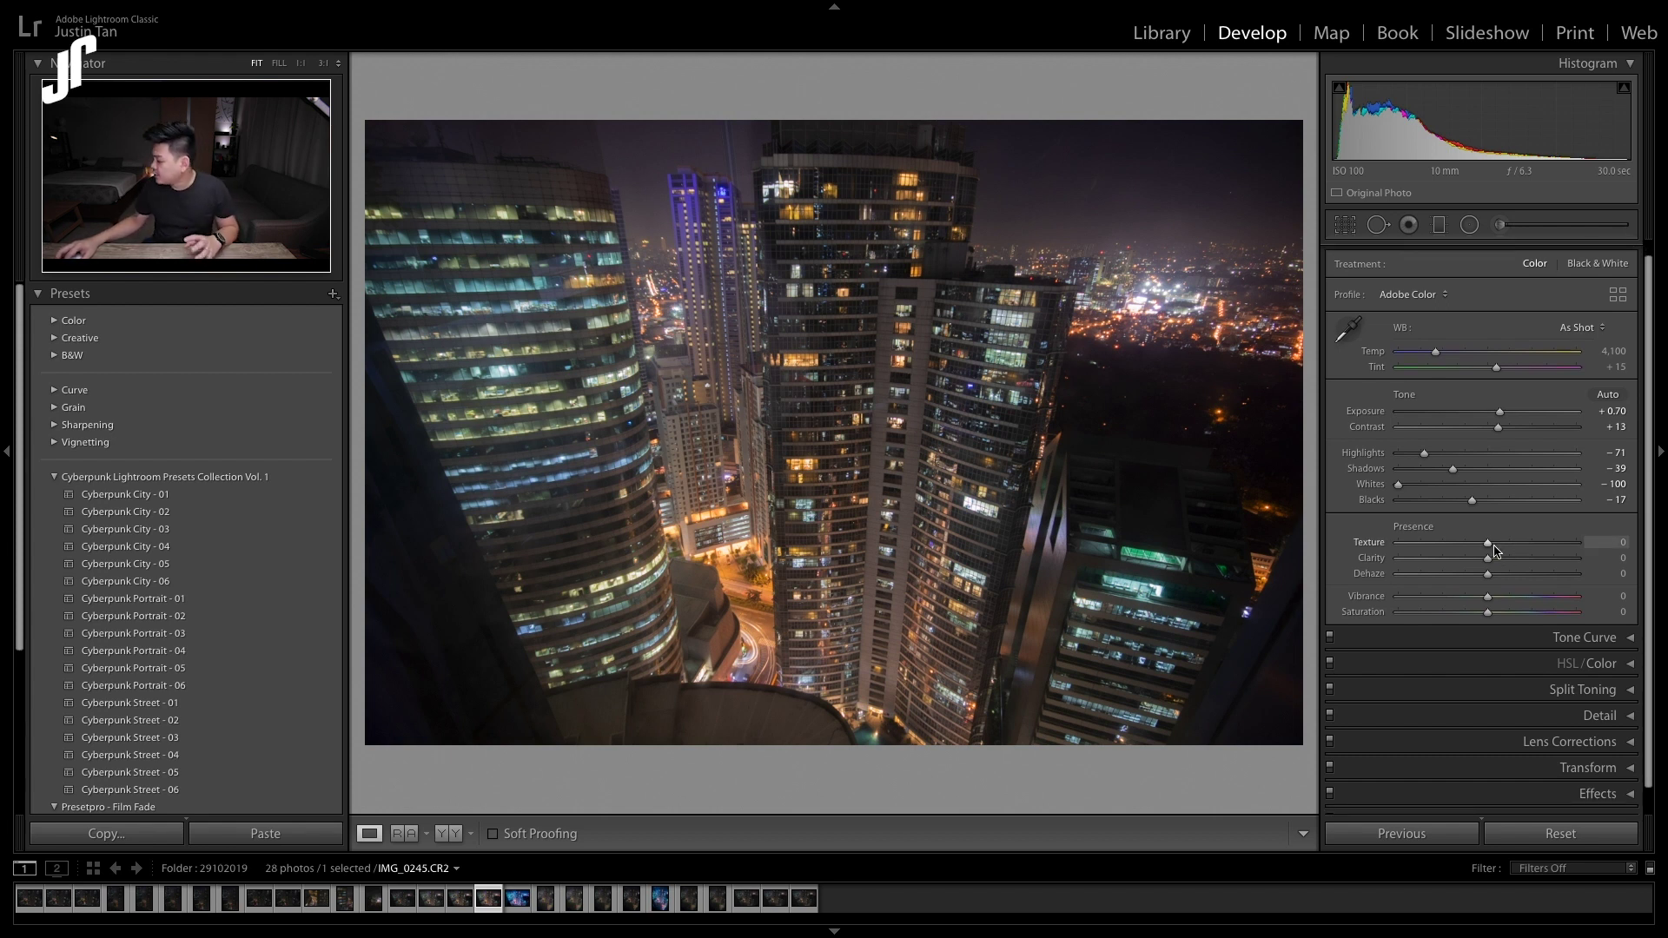
scroll(1496, 549, down, 3)
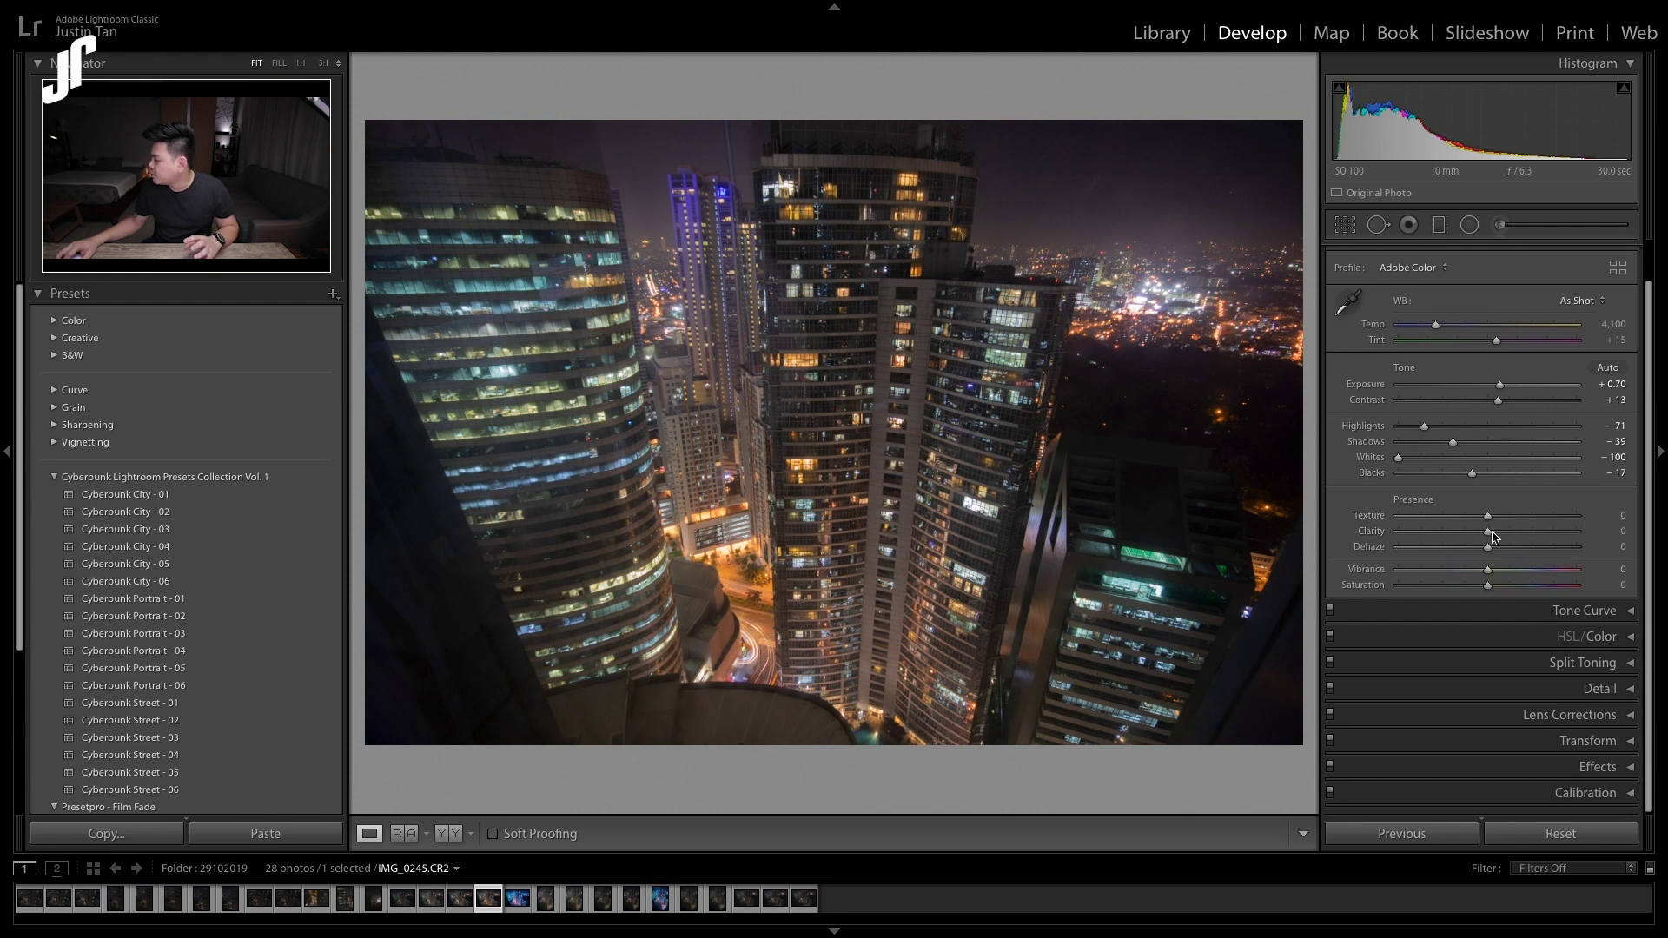
drag(1489, 522, 1534, 521)
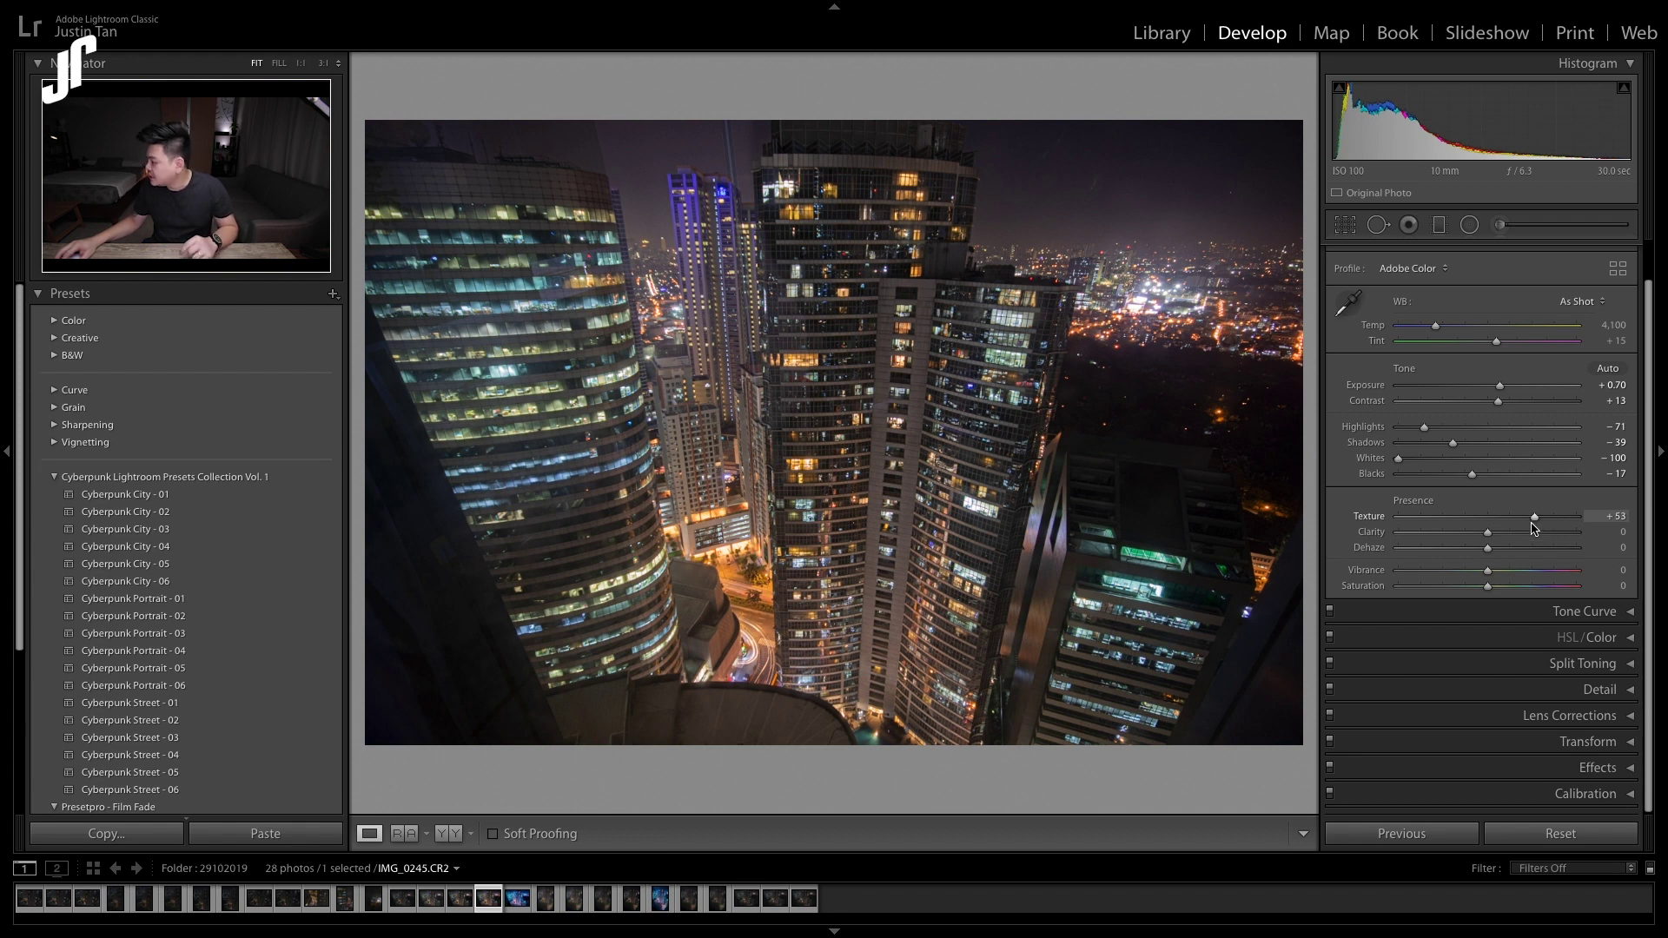
drag(1489, 535, 1515, 538)
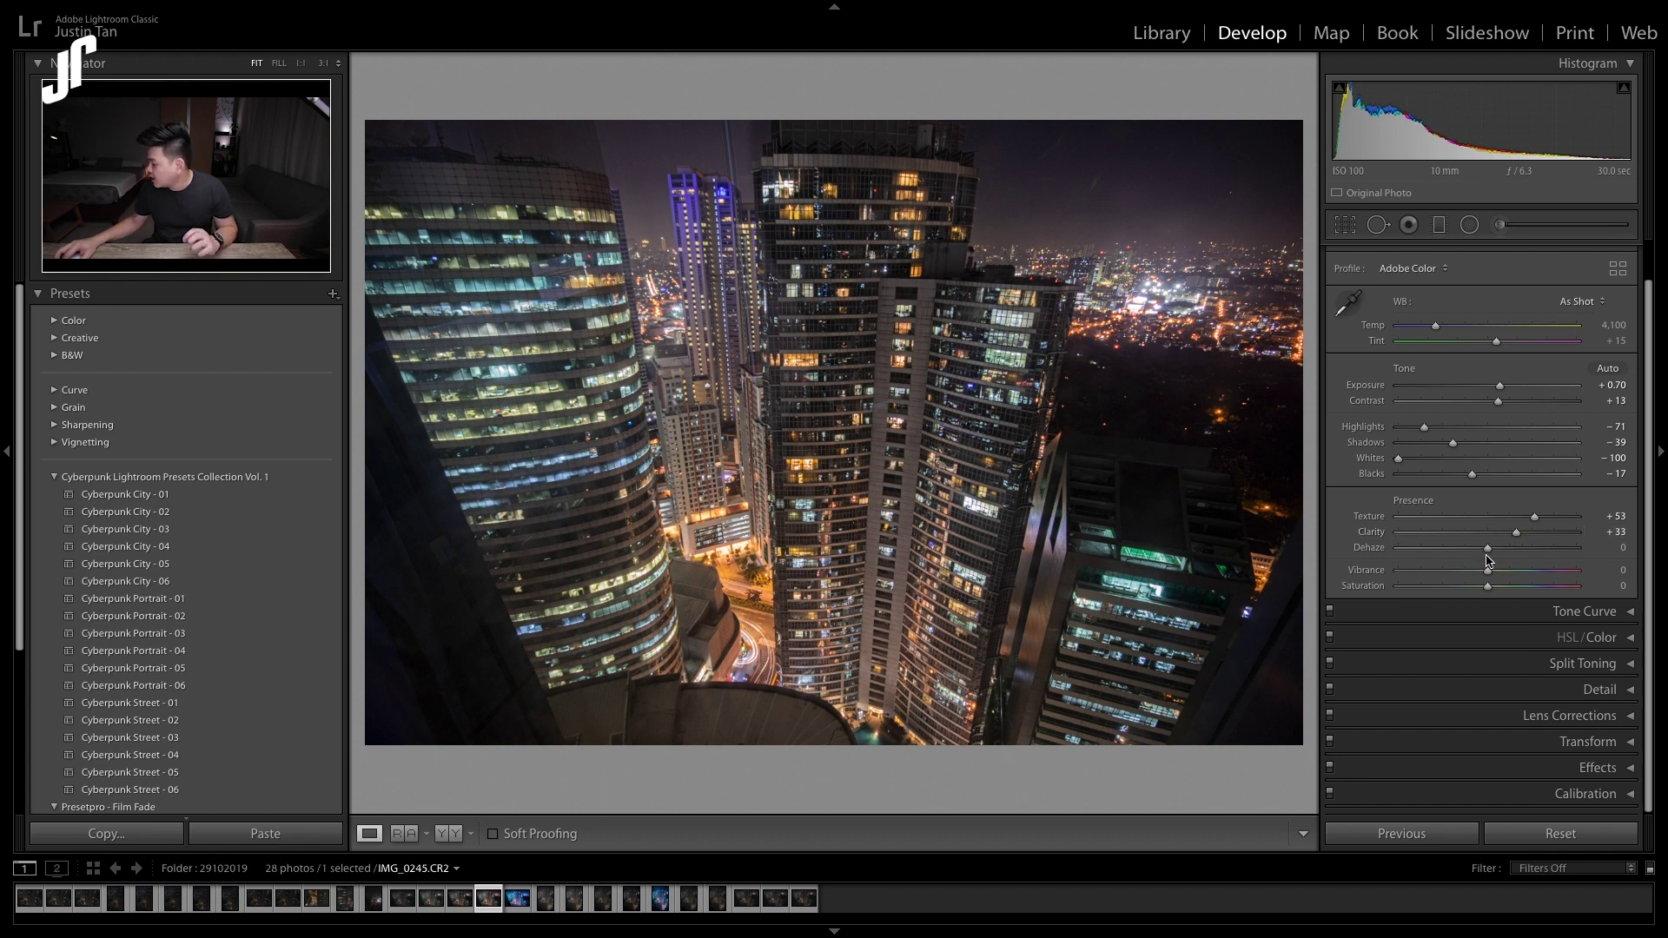
drag(1487, 555, 1497, 556)
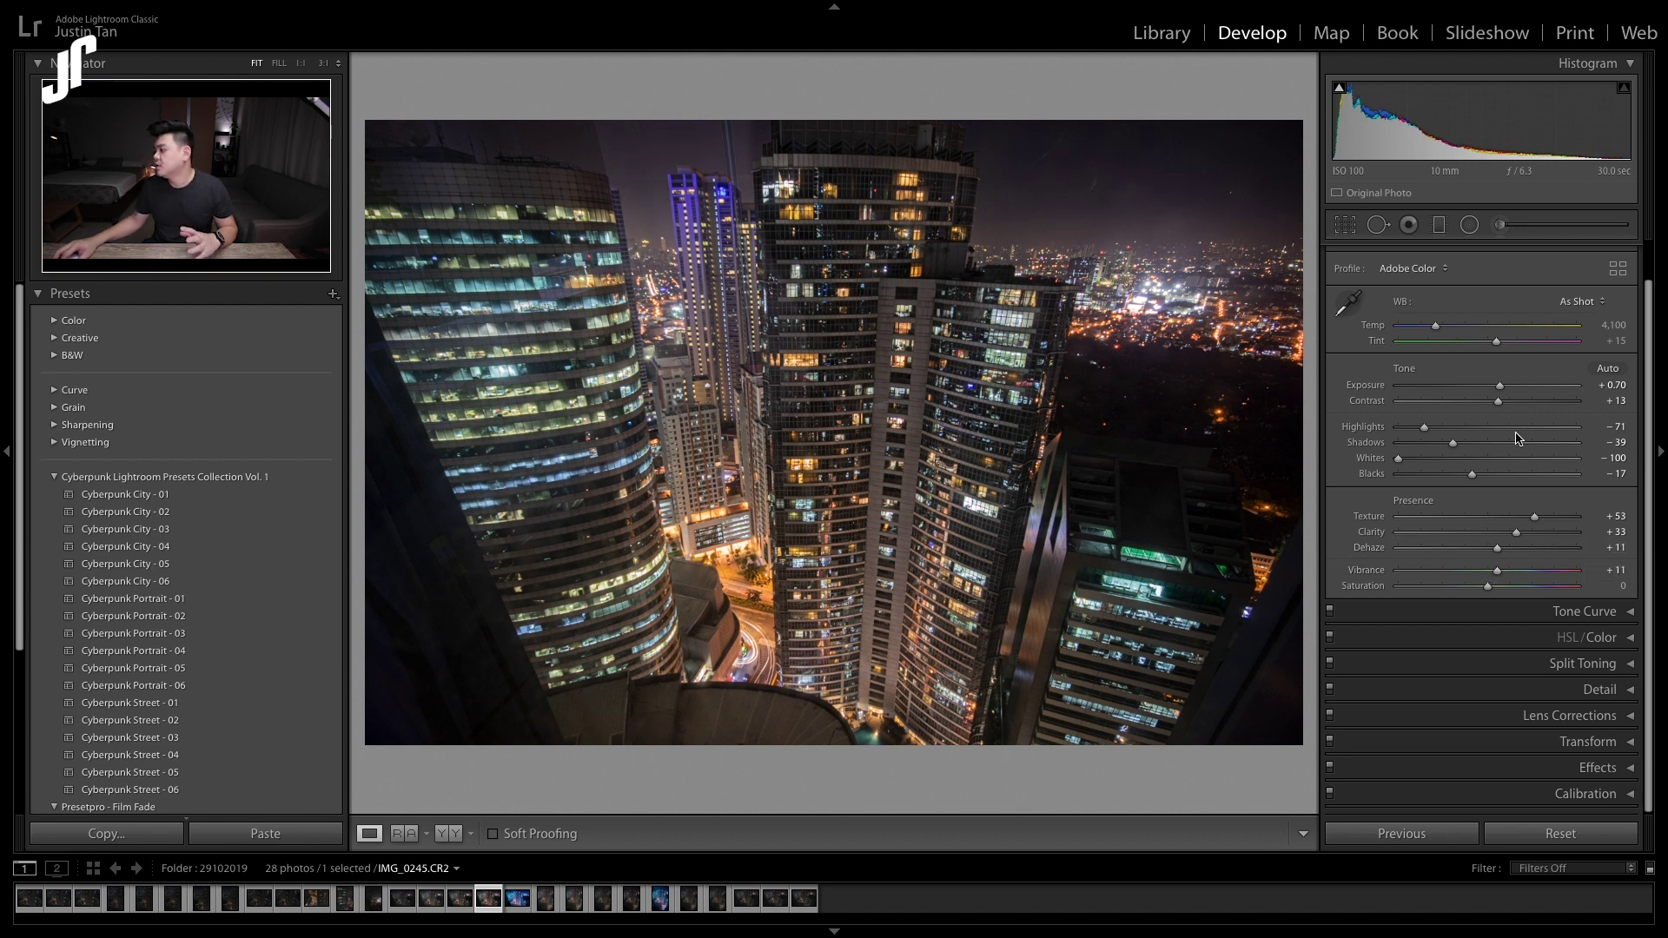
scroll(1564, 340, up, 1)
scroll(1566, 341, up, 3)
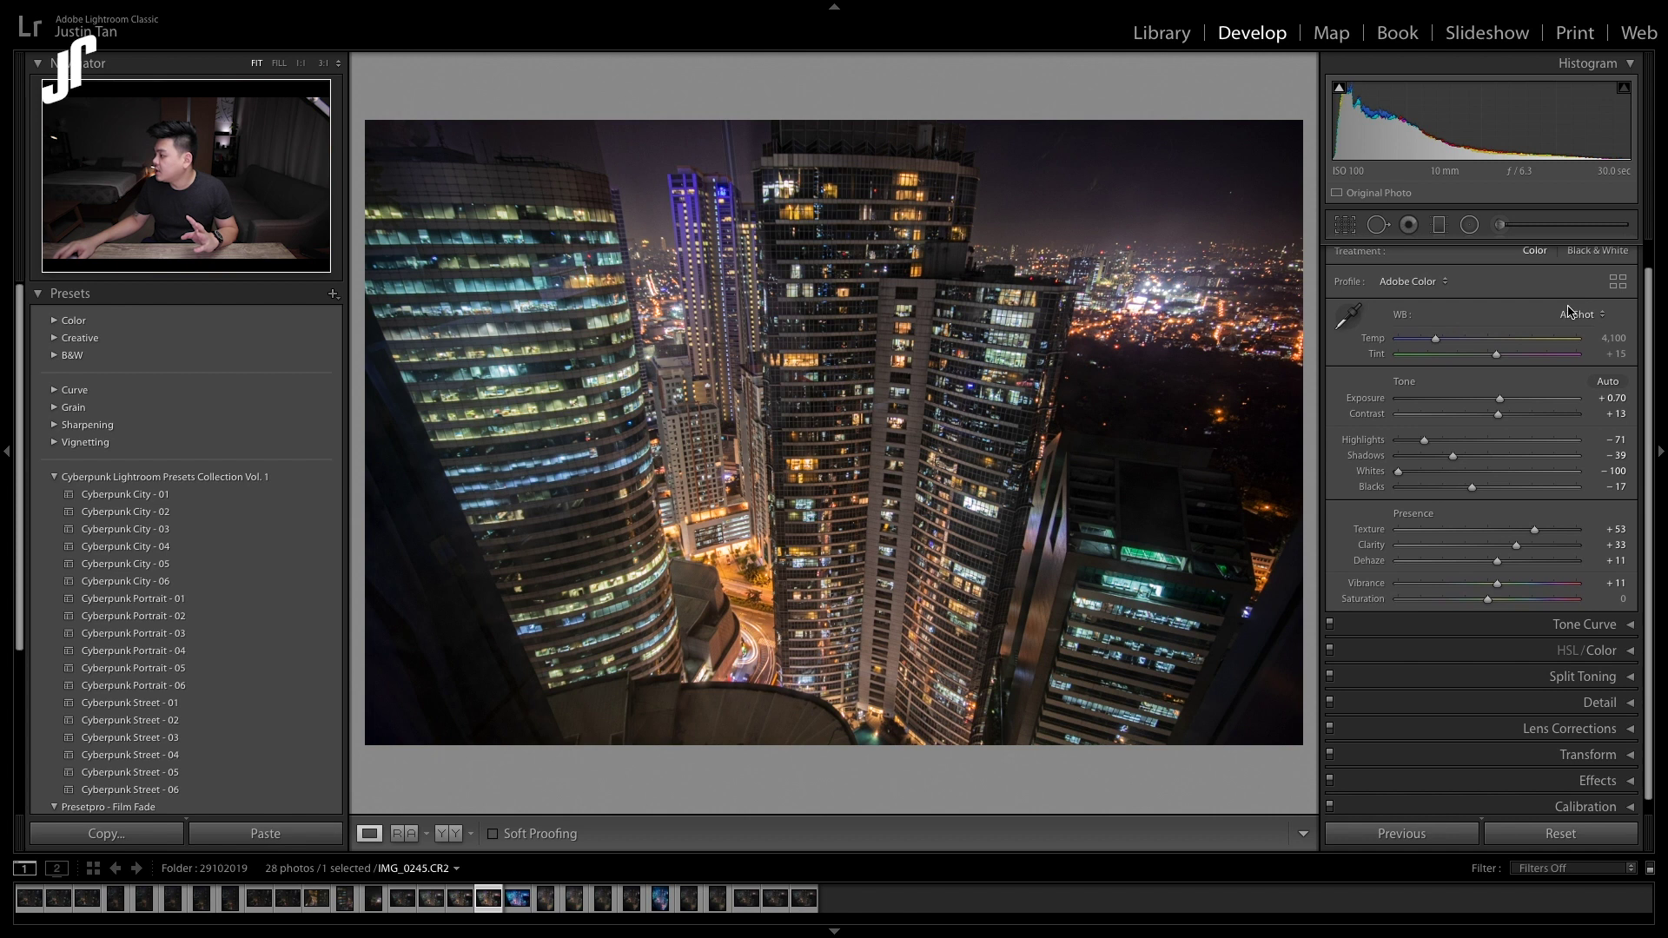
click(1615, 257)
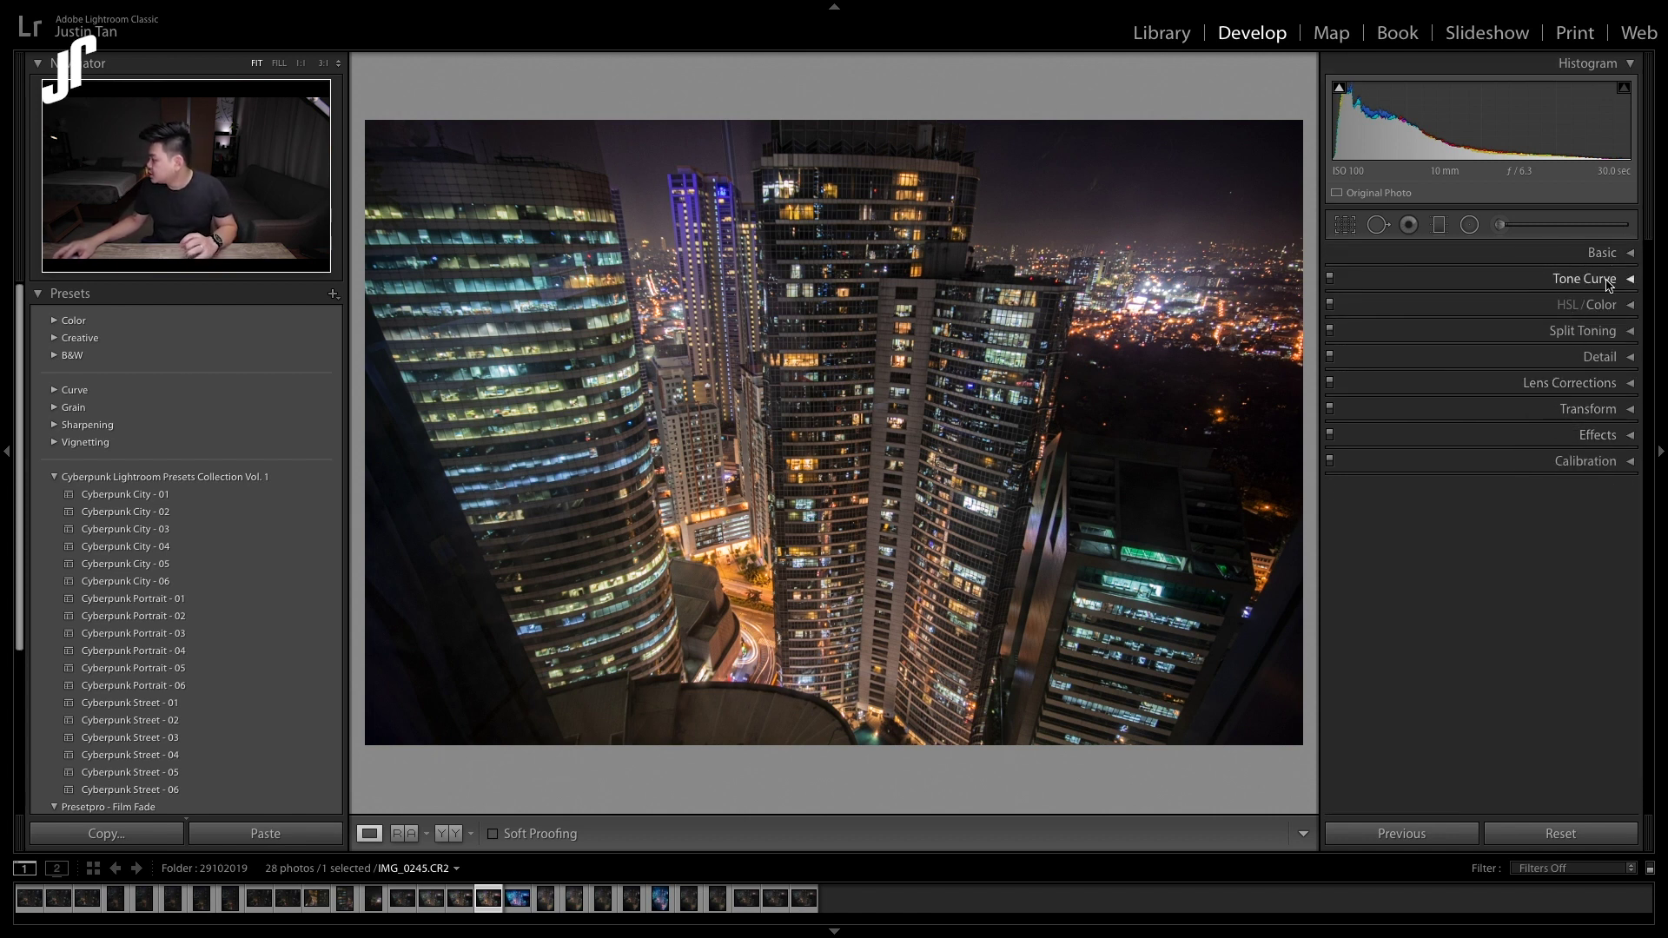
Step: In HSL, shift the Red hue to -26 and boost Red saturation to +25
click(1604, 306)
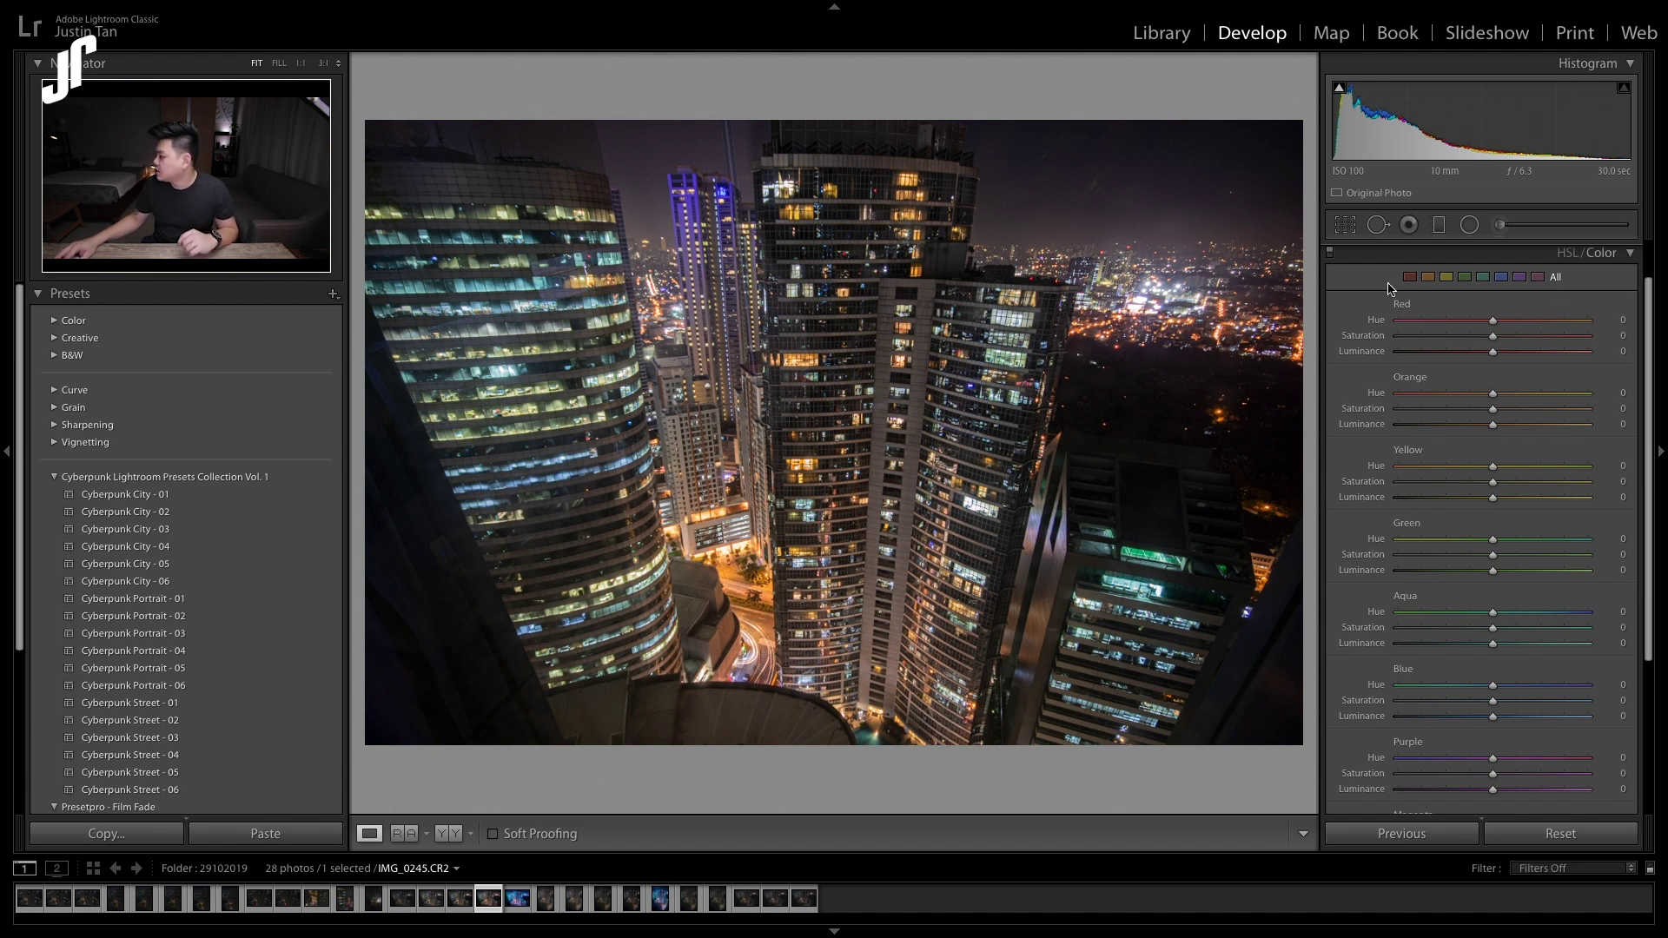
click(1429, 277)
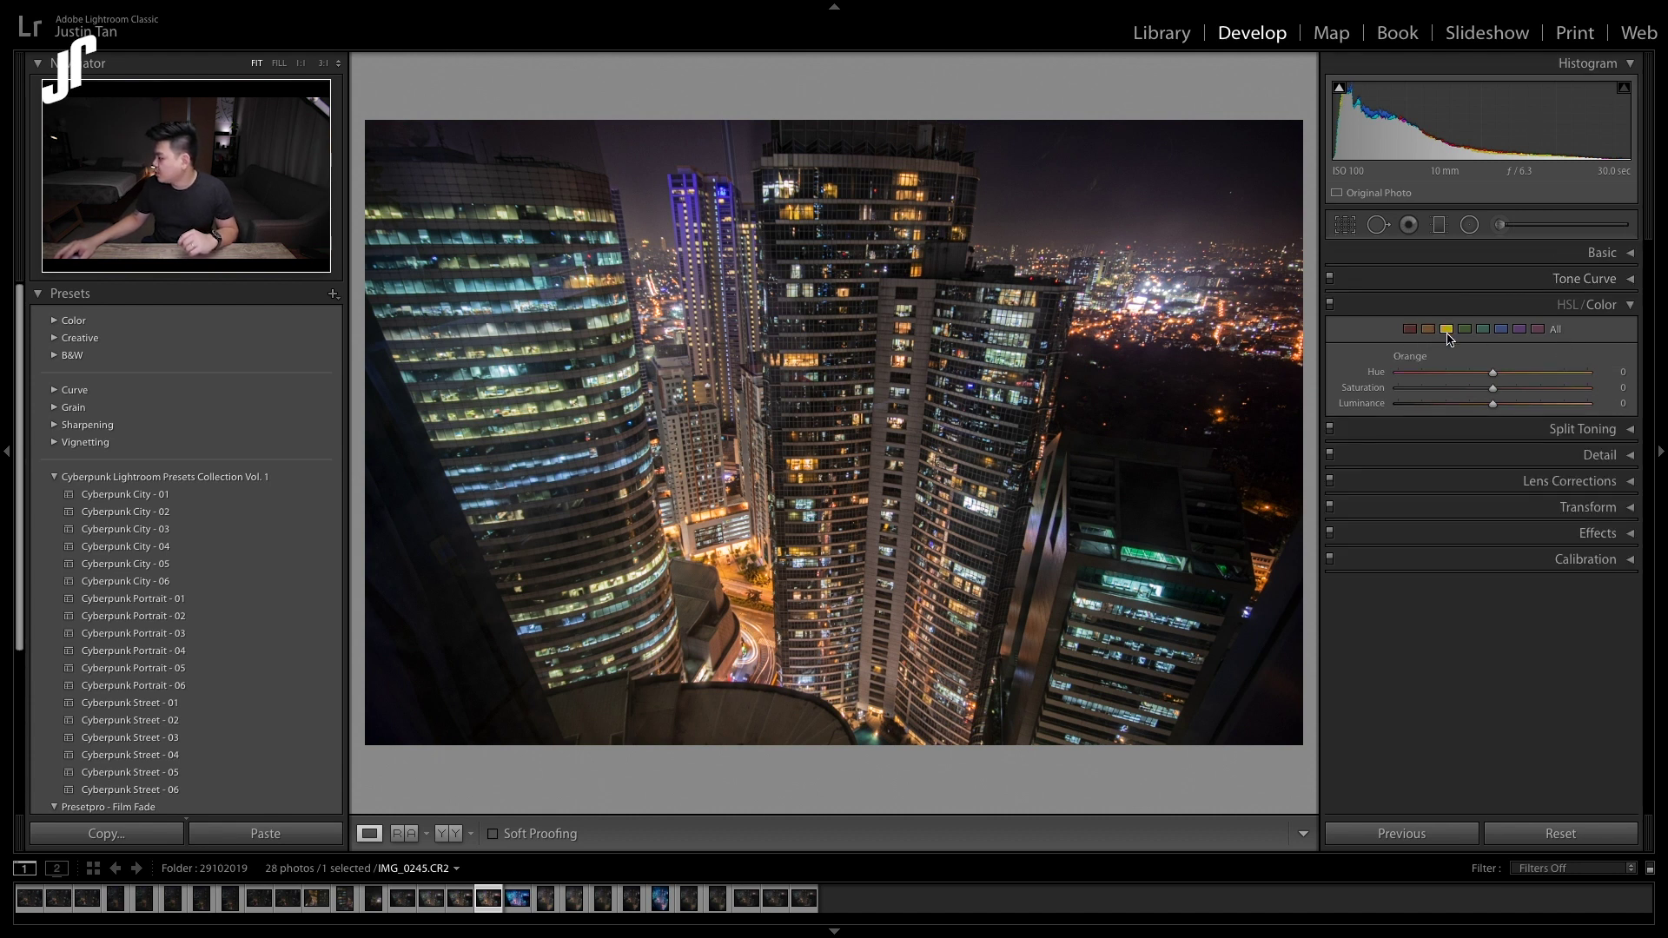
click(1484, 335)
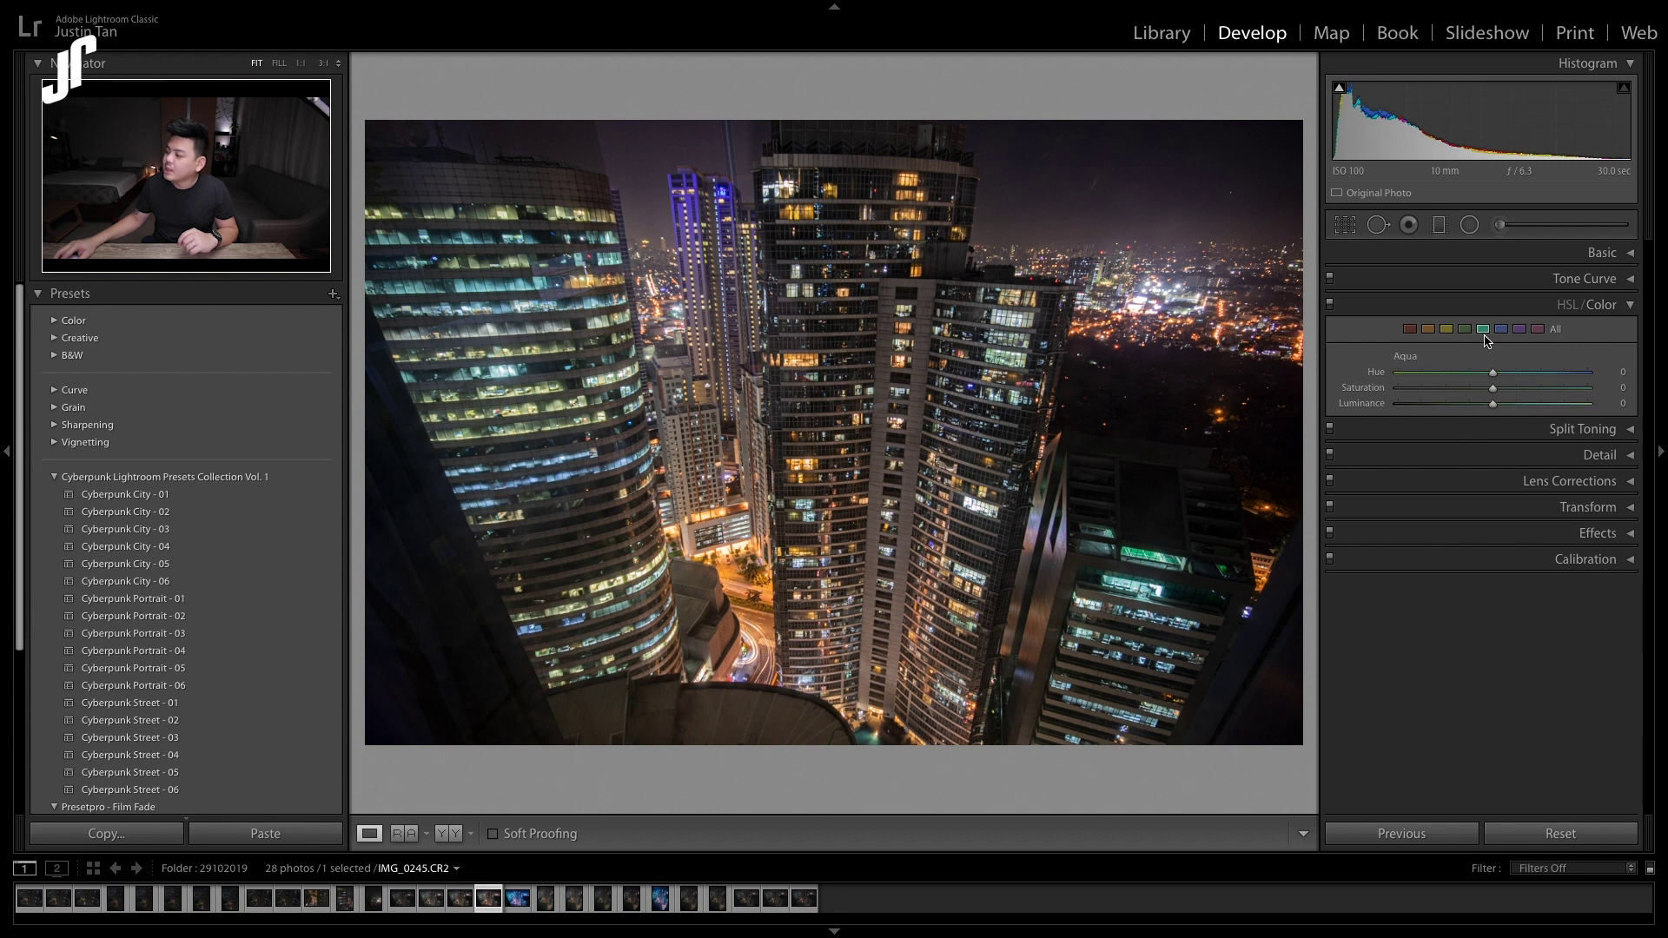
click(1556, 330)
scroll(1564, 395, down, 2)
scroll(1564, 395, down, 1)
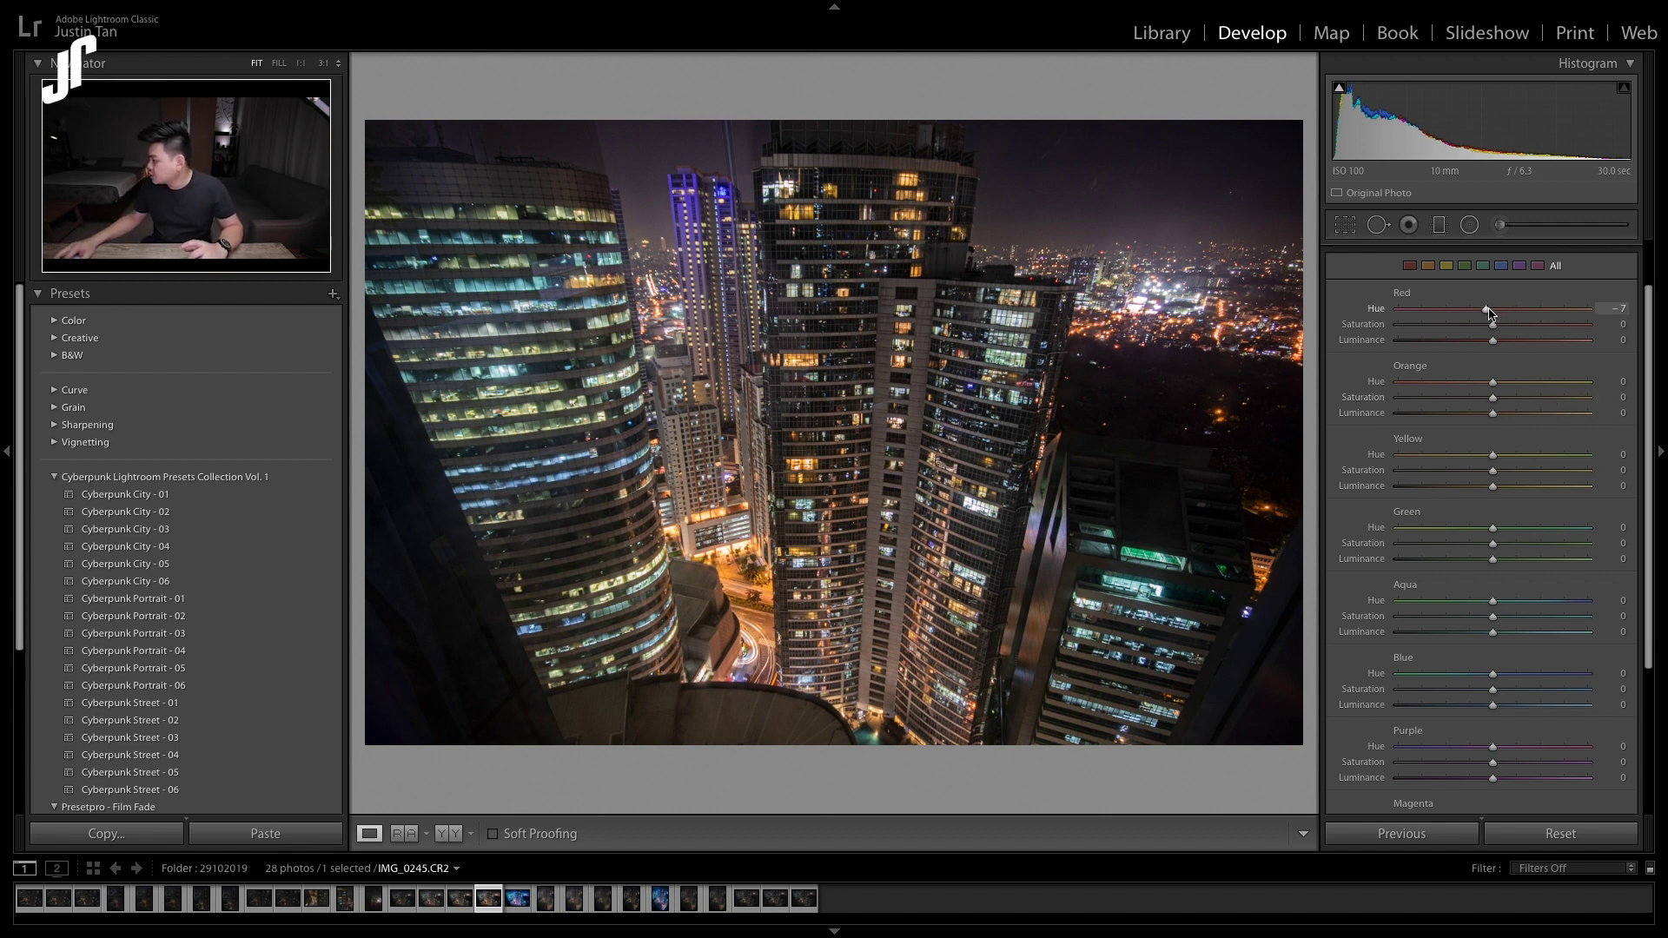
drag(1484, 310, 1470, 310)
drag(1493, 325, 1554, 345)
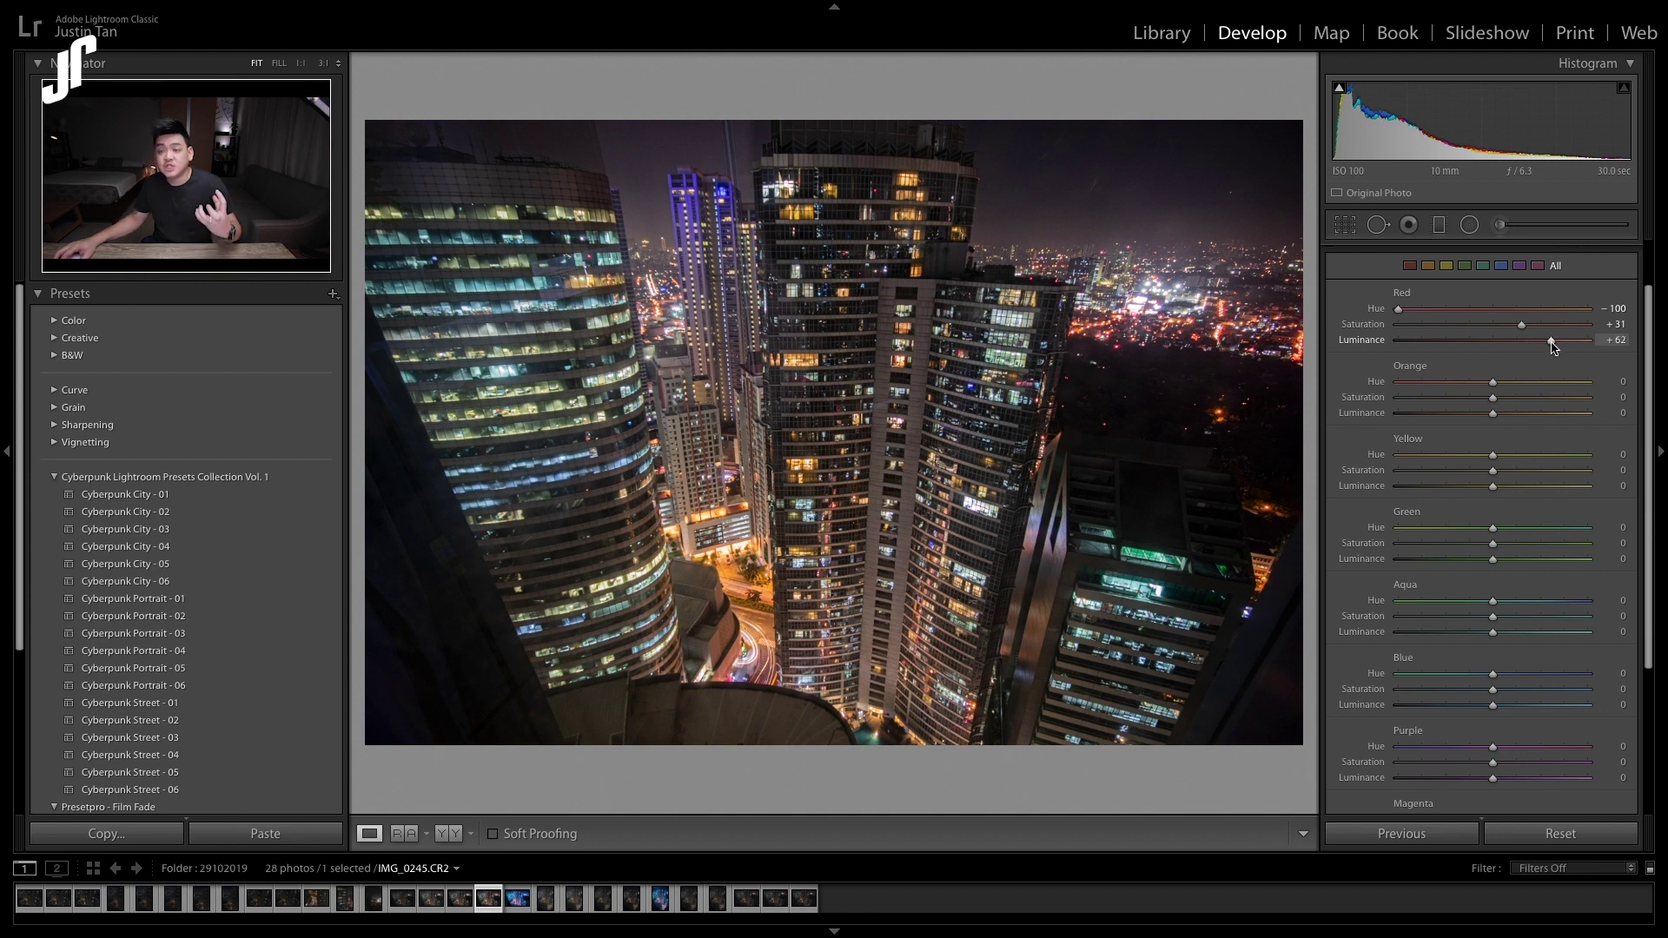
Step: Push the Orange hue toward red at -73 and set Yellow saturation to +27
scroll(1529, 367, down, 1)
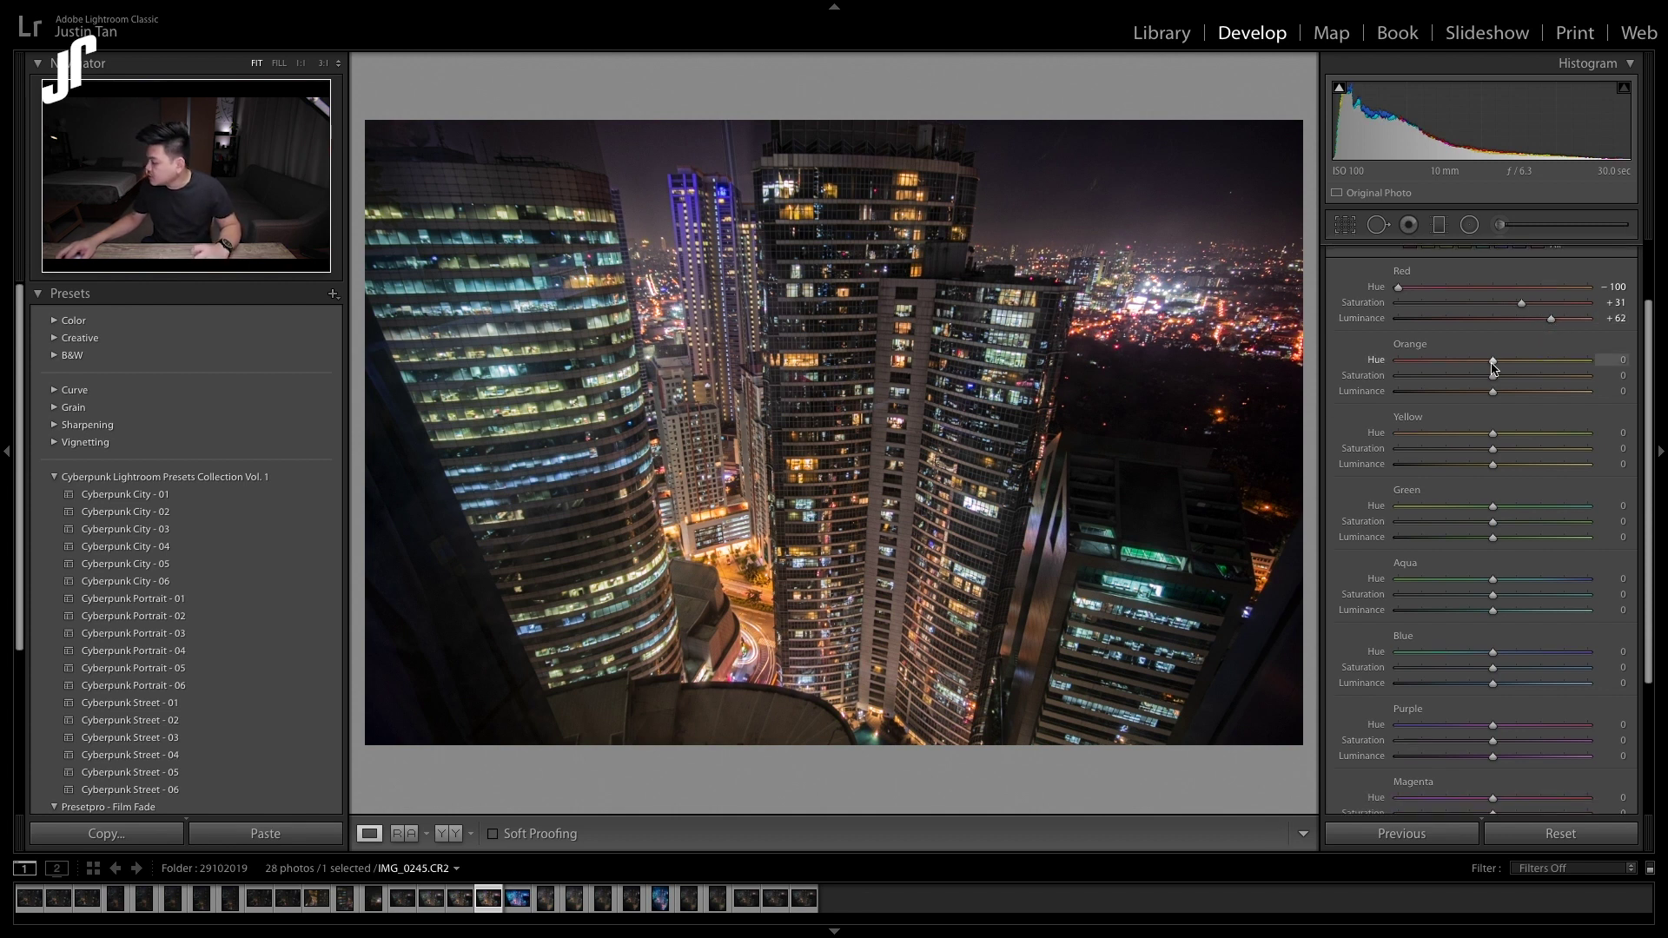
drag(1488, 369, 1468, 368)
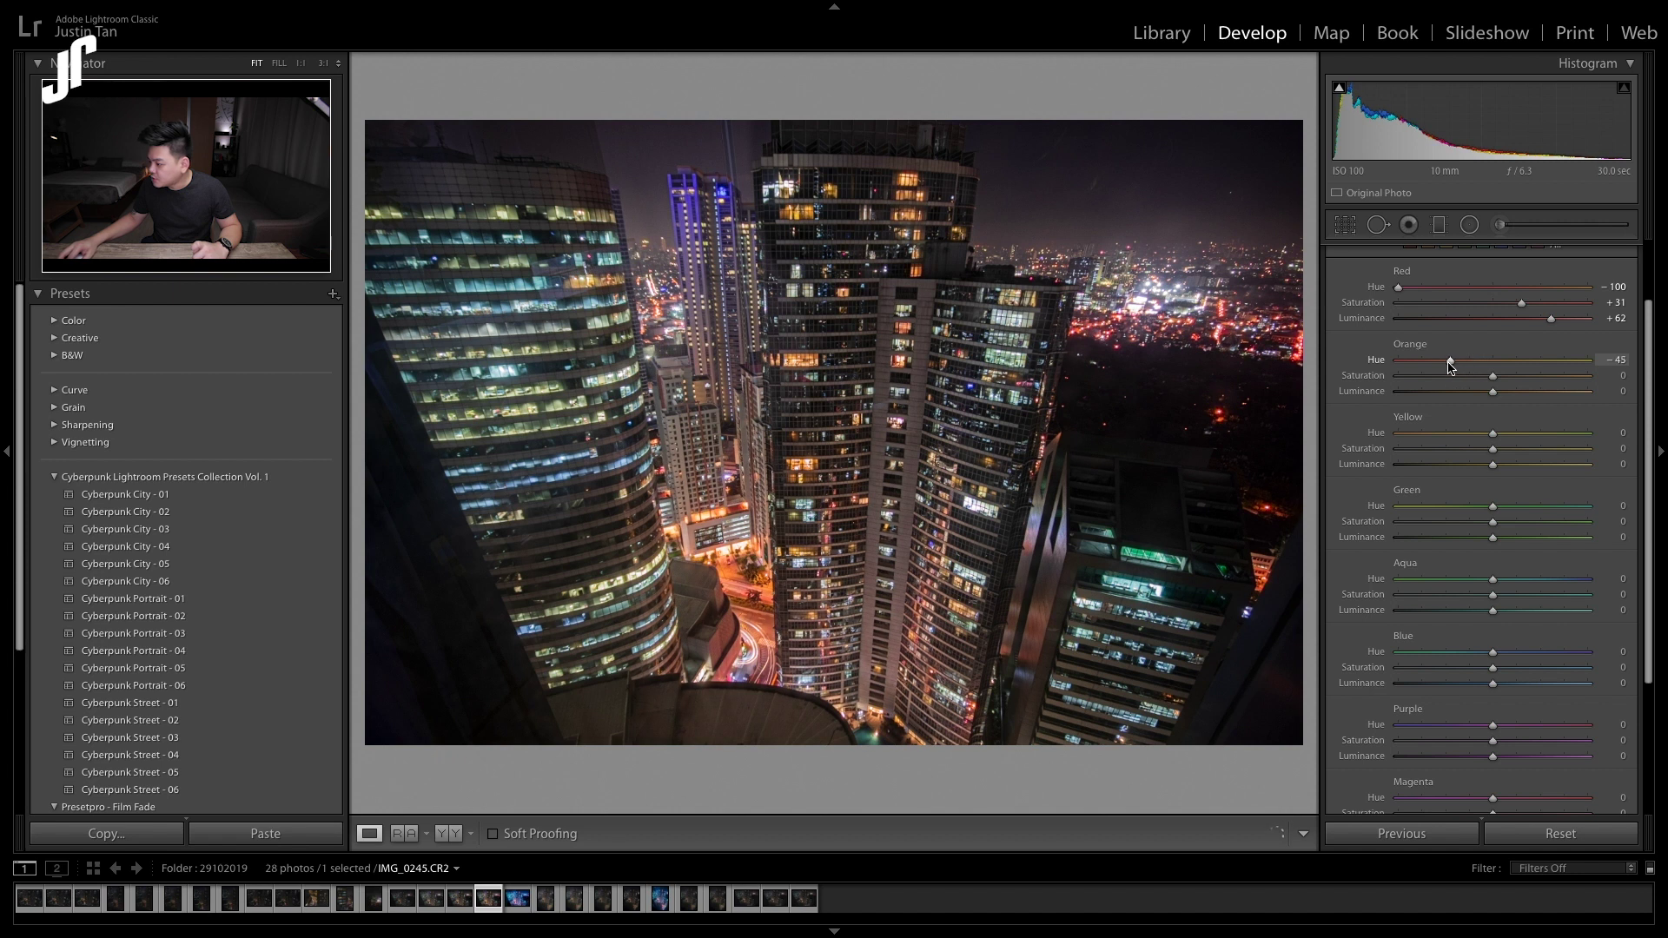
drag(1429, 368, 1298, 393)
scroll(1503, 411, down, 2)
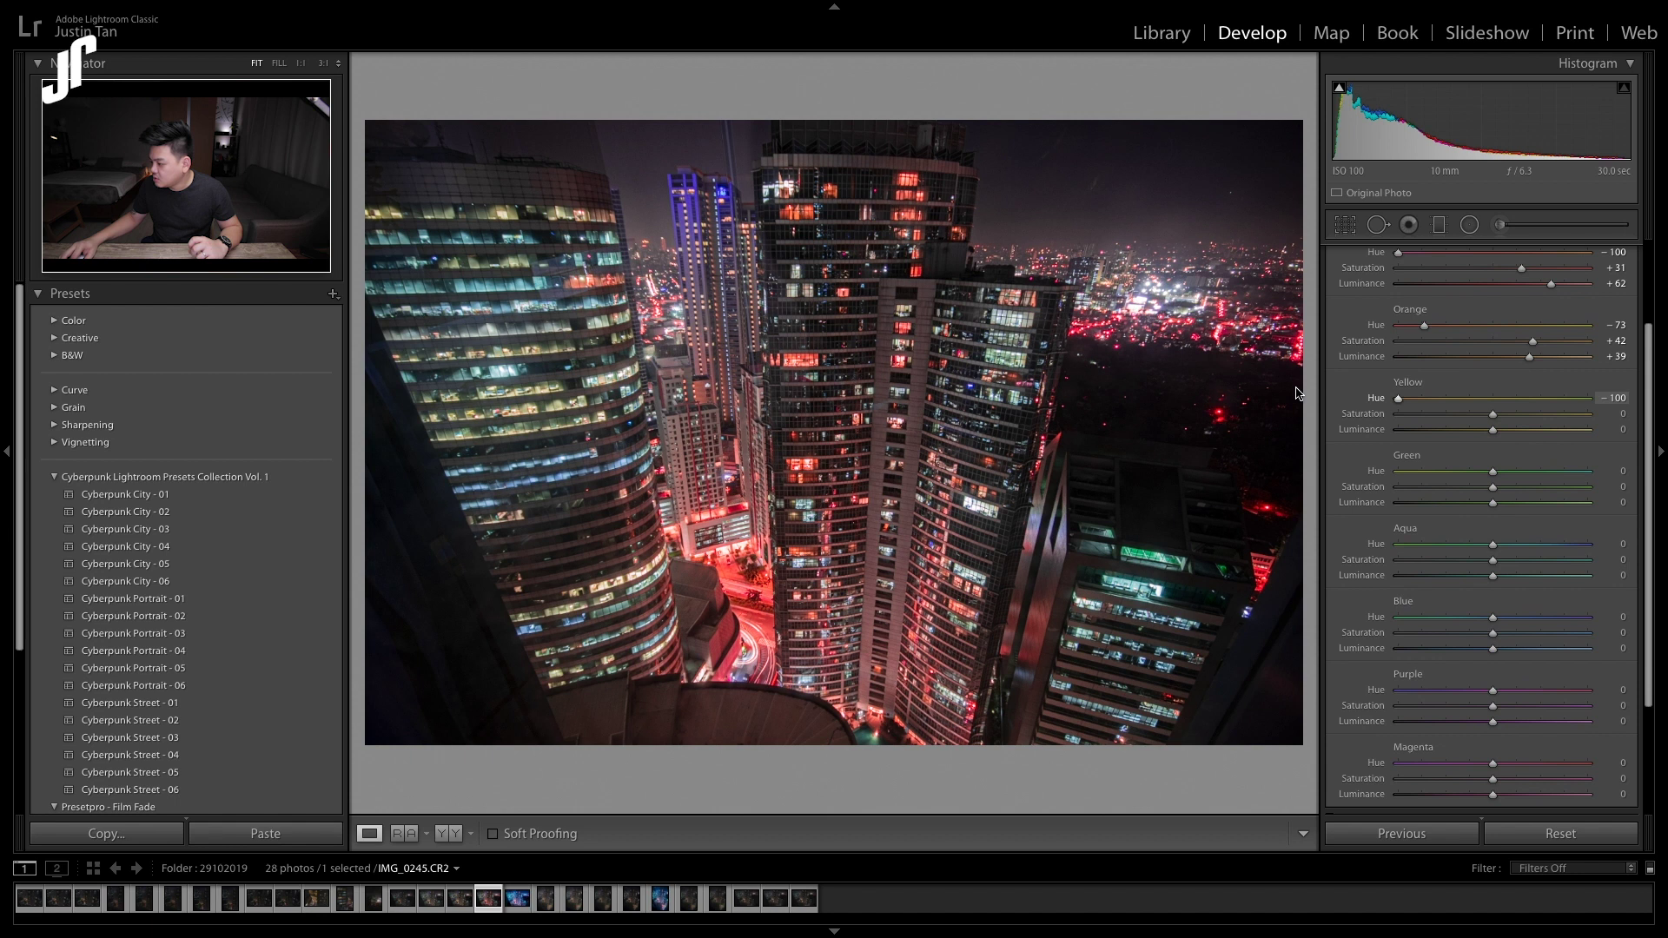
drag(1495, 415, 1536, 437)
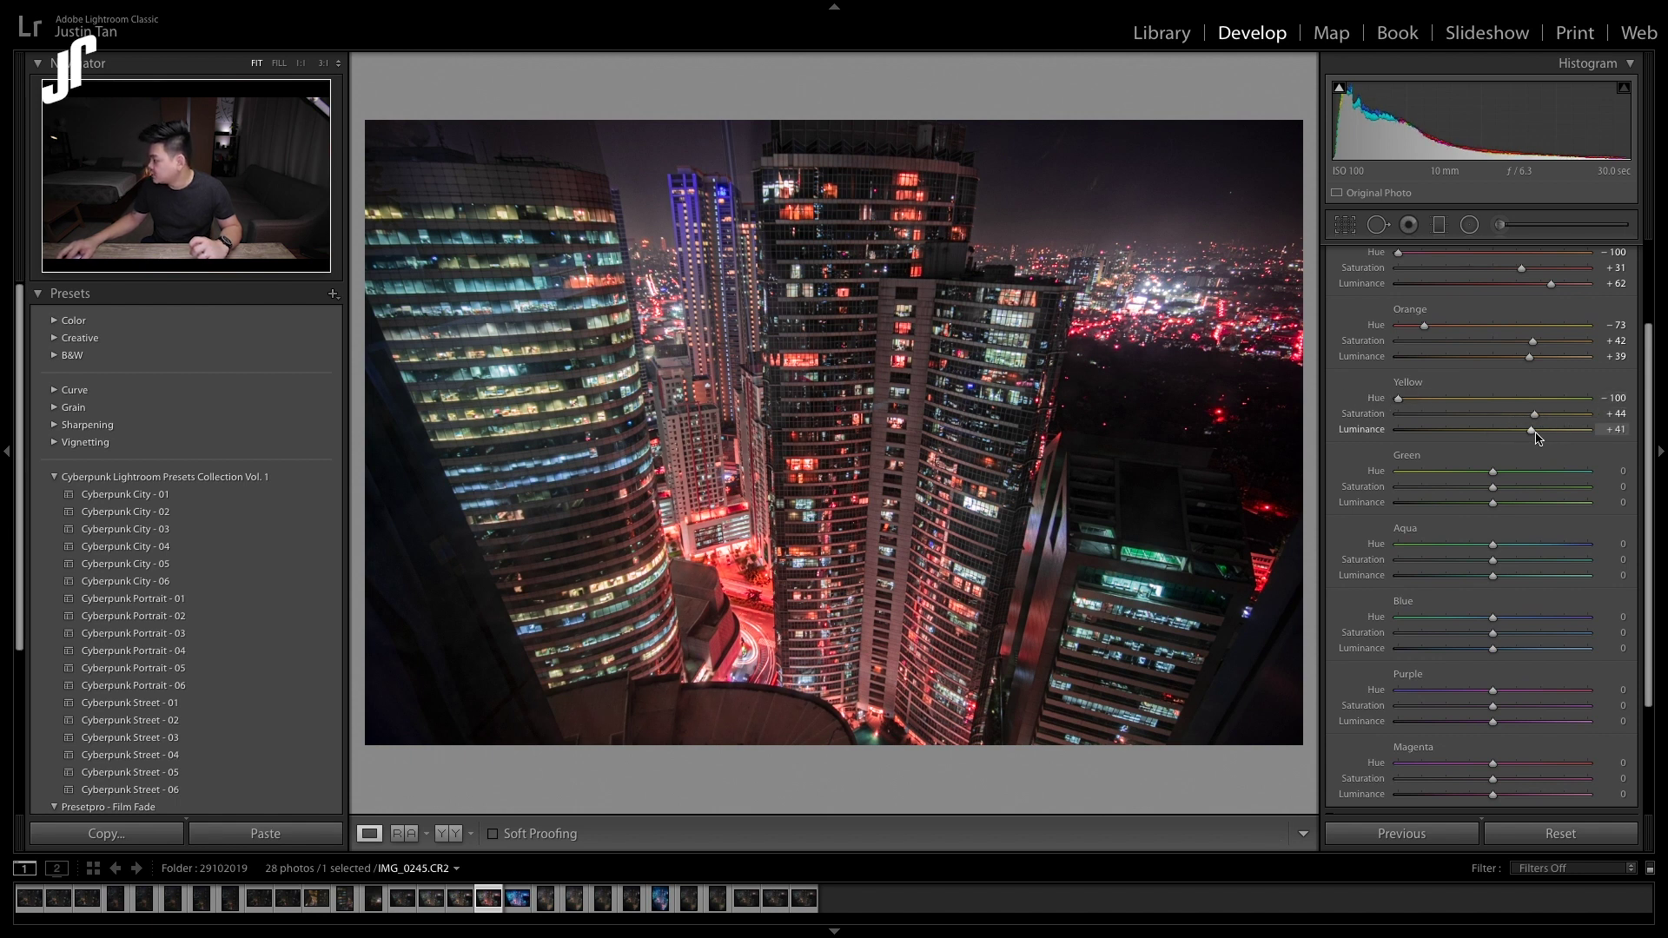
drag(1534, 415, 1517, 434)
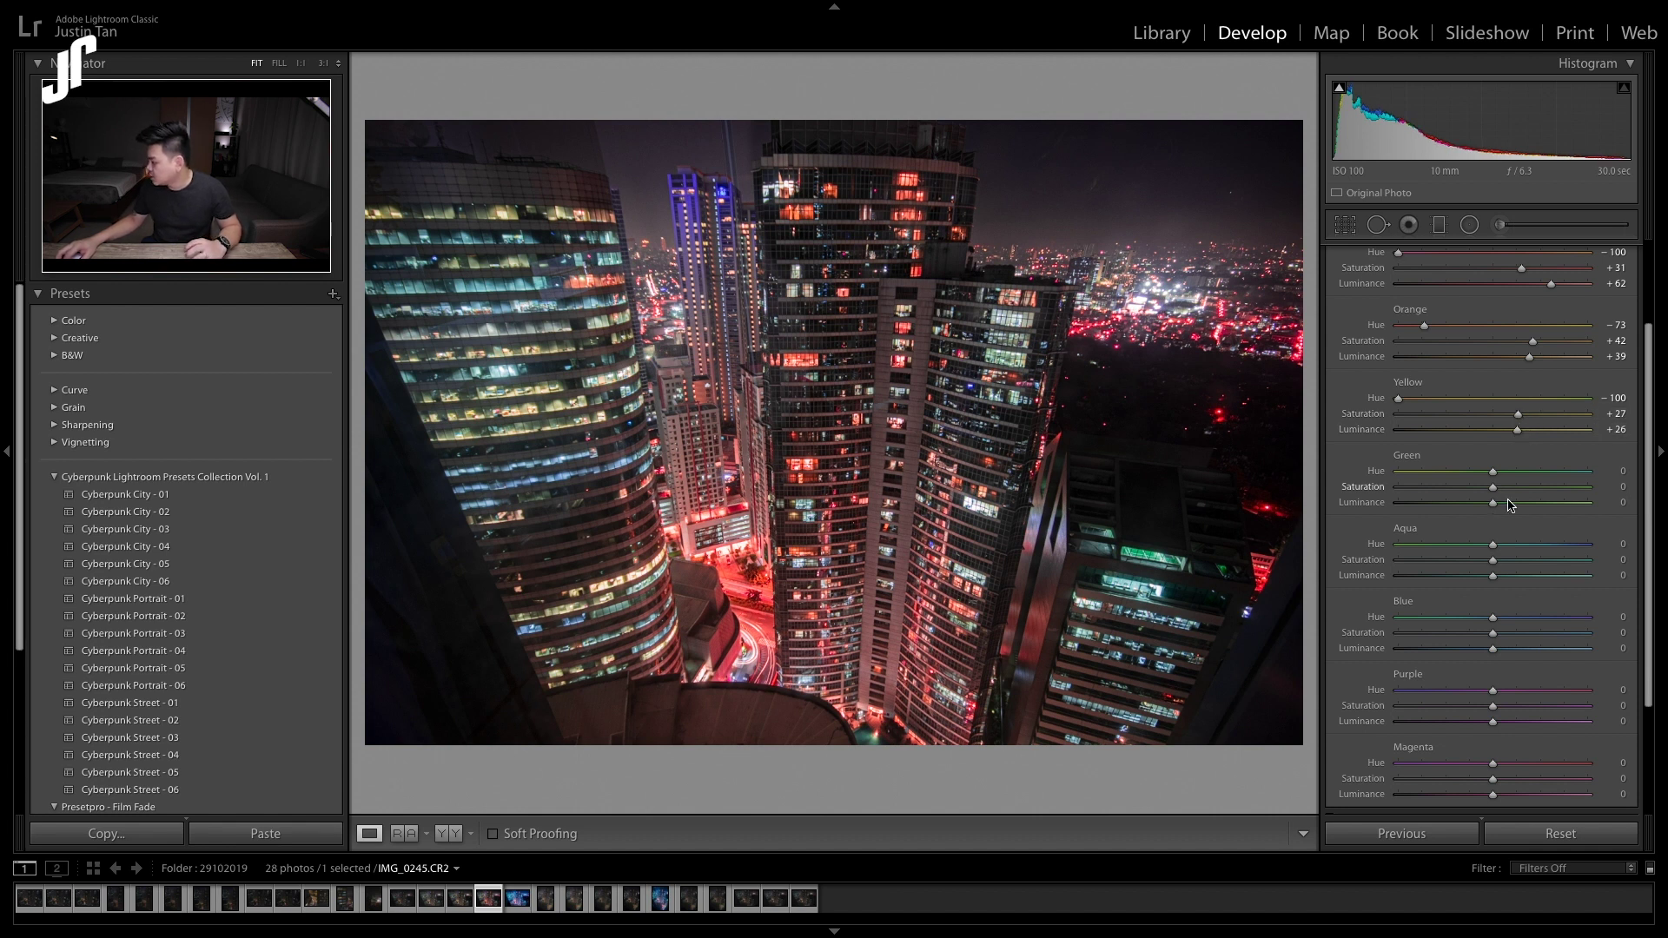
Step: Set Green saturation to -100, Aqua to +25/+20/+77 and Blue to -45/+28/+26
scroll(1507, 500, down, 2)
drag(1493, 418, 1394, 418)
scroll(1540, 470, down, 1)
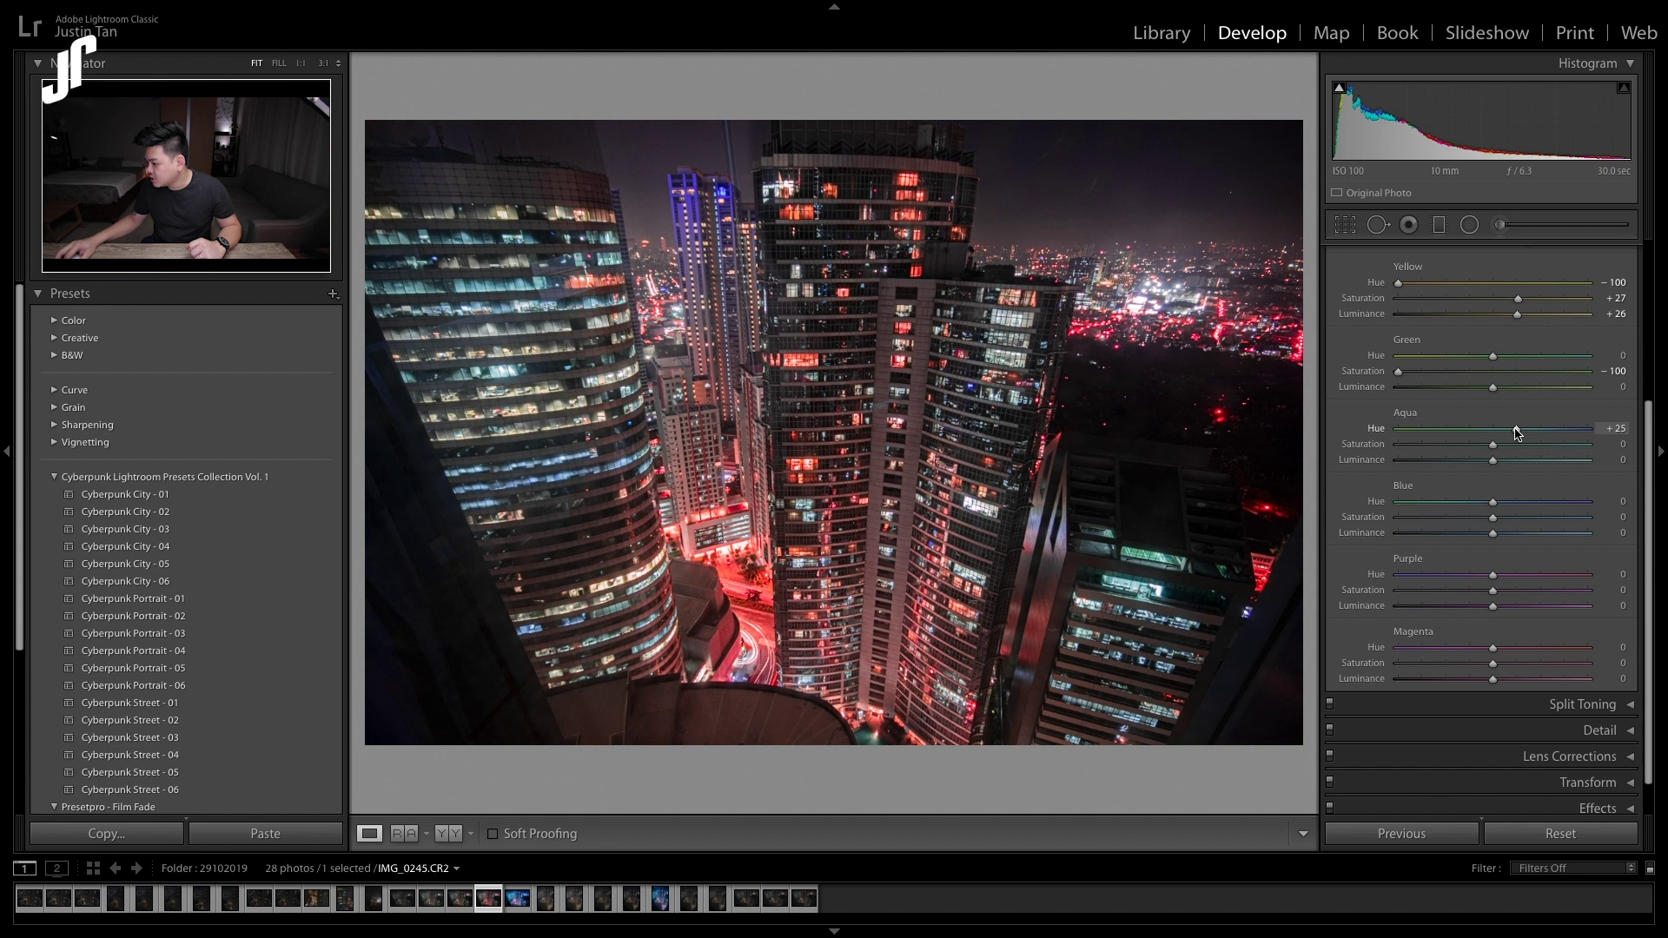
drag(1513, 453, 1516, 452)
drag(1503, 461, 1568, 466)
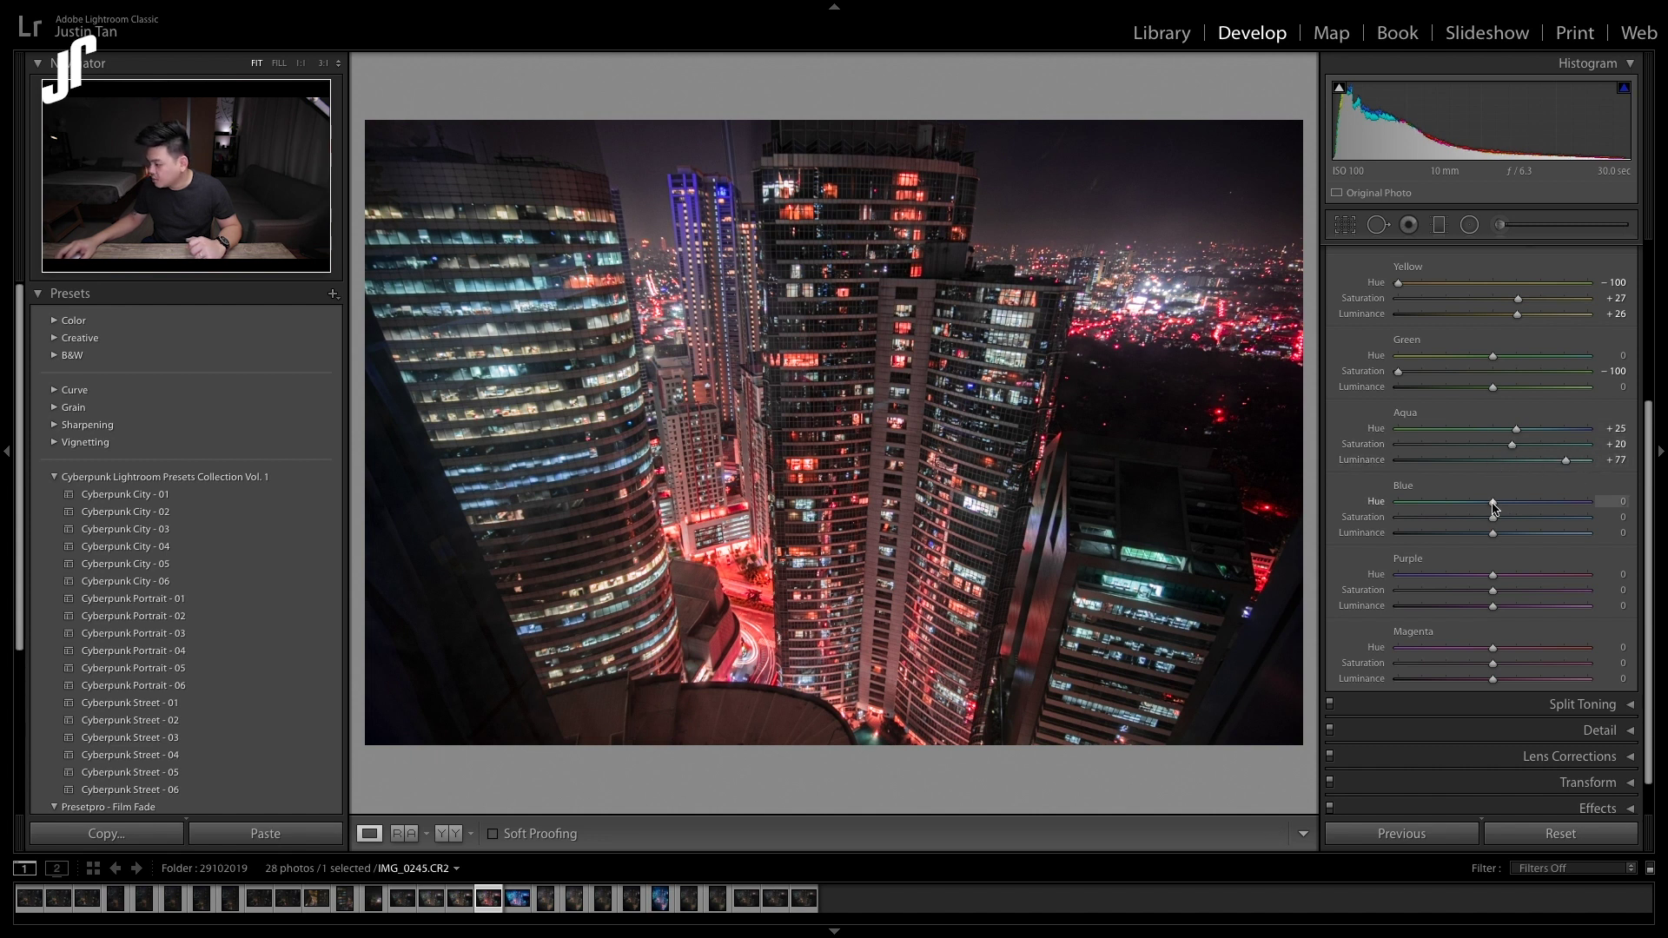
drag(1490, 509, 1515, 540)
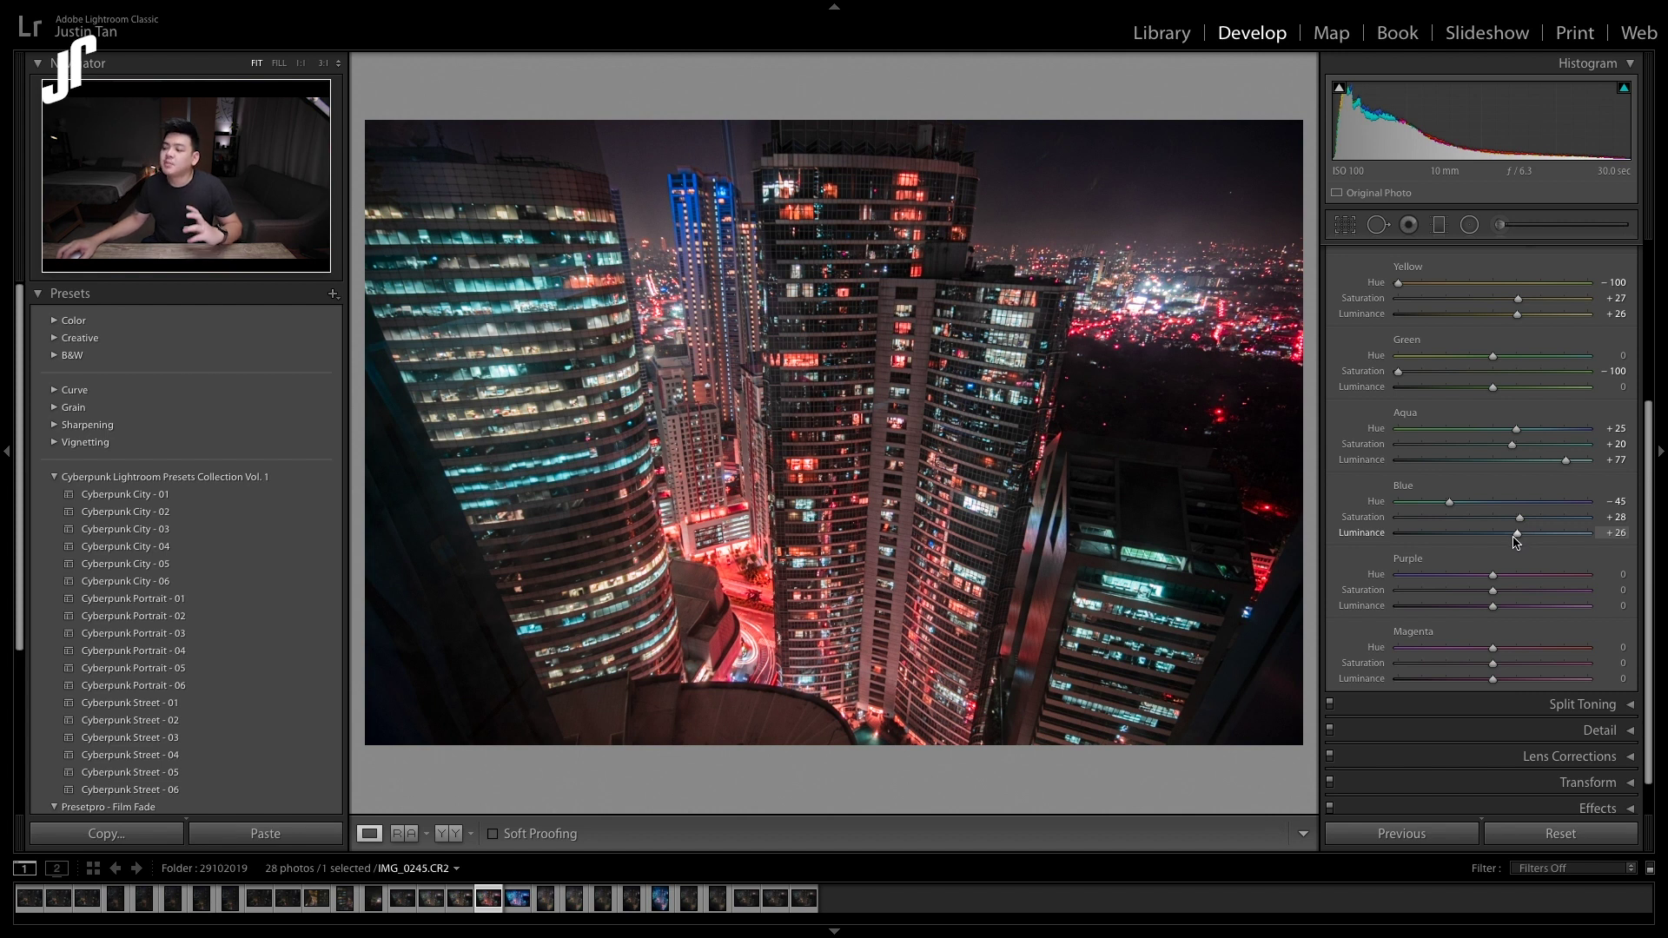
Step: Raise Purple to +18/+14/+16, set Yellow Hue -10 and Magenta -31/-14/-7
scroll(1516, 544, down, 1)
drag(1493, 534, 1508, 565)
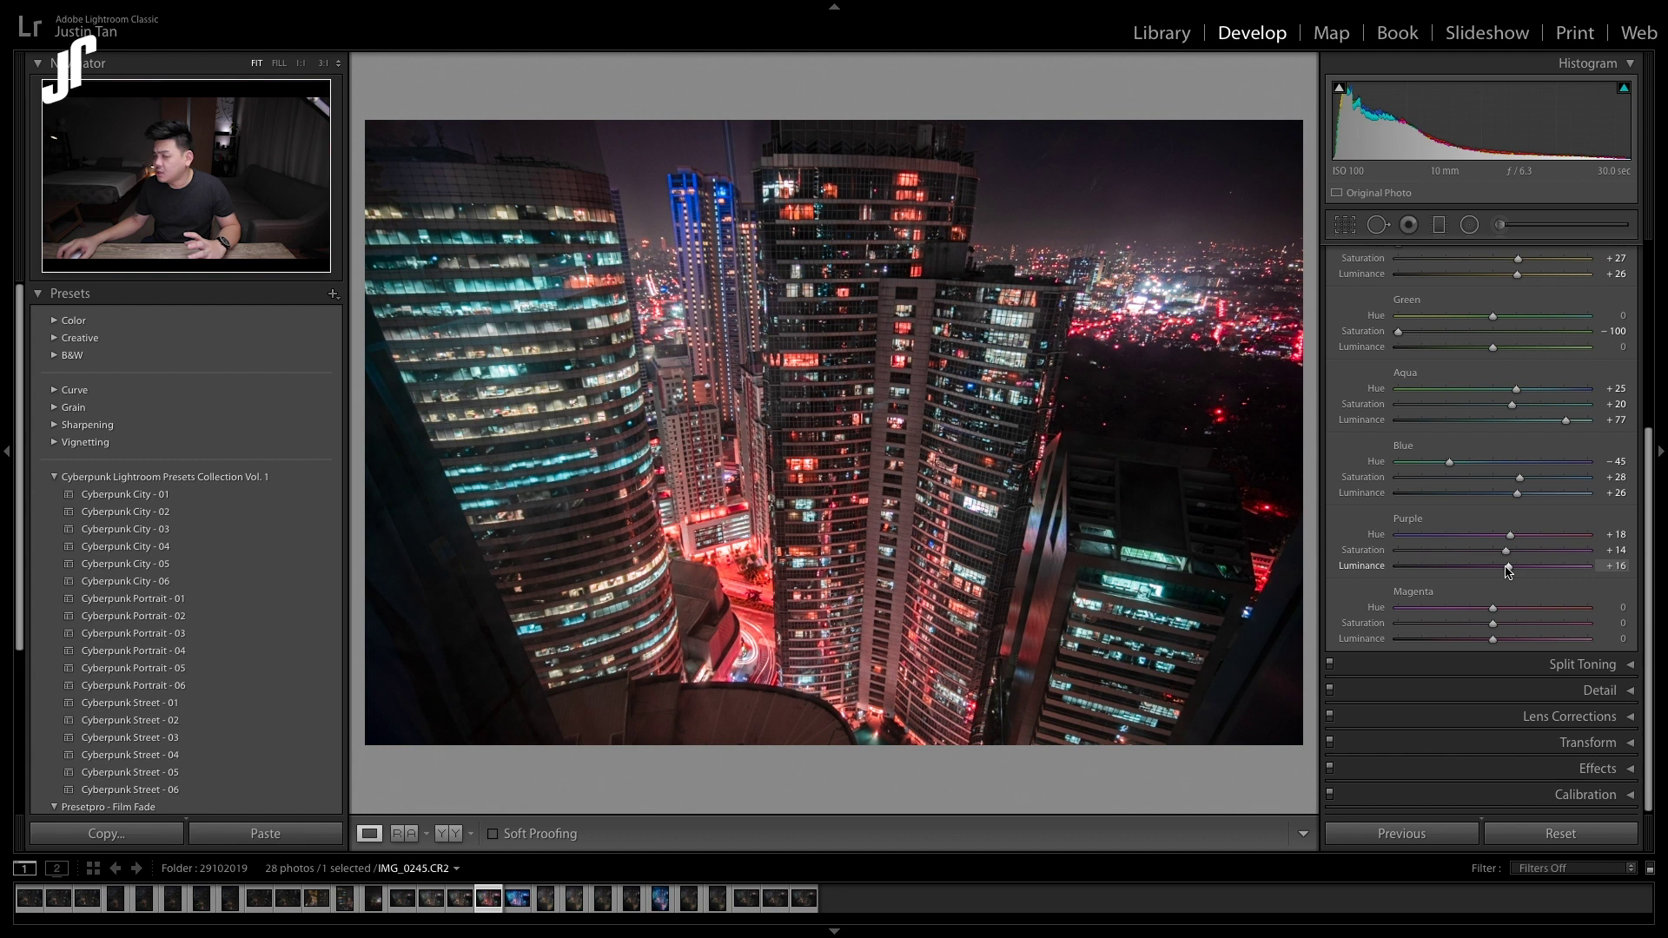
scroll(1529, 537, up, 1)
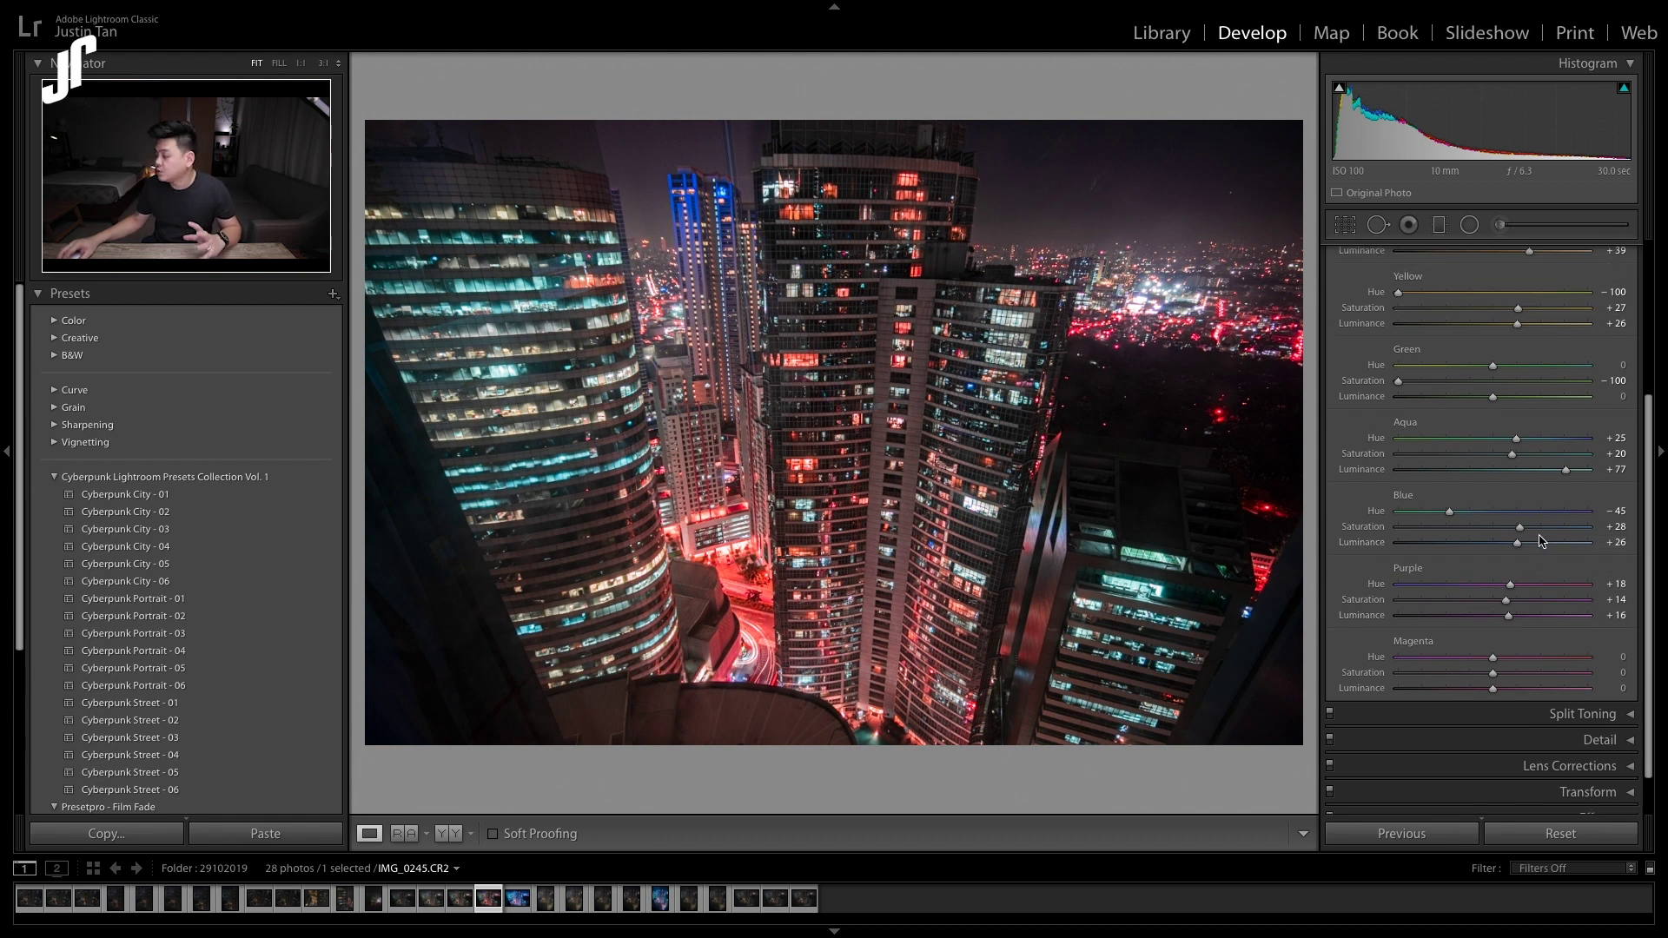
scroll(1536, 535, up, 4)
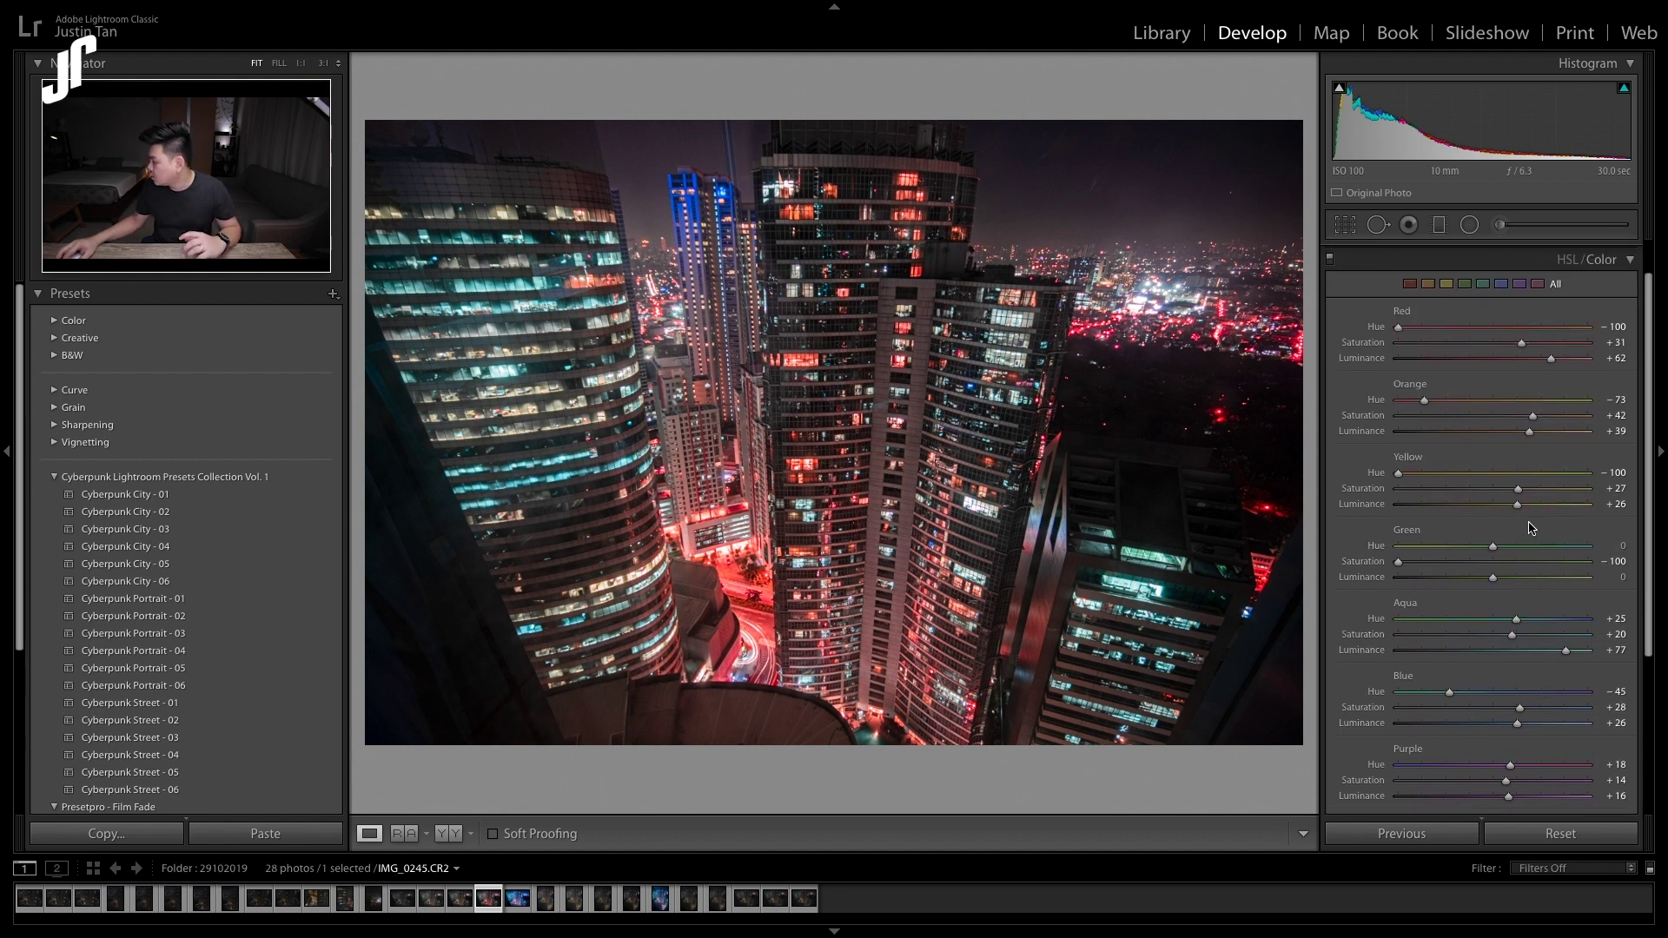
drag(1399, 475, 1523, 501)
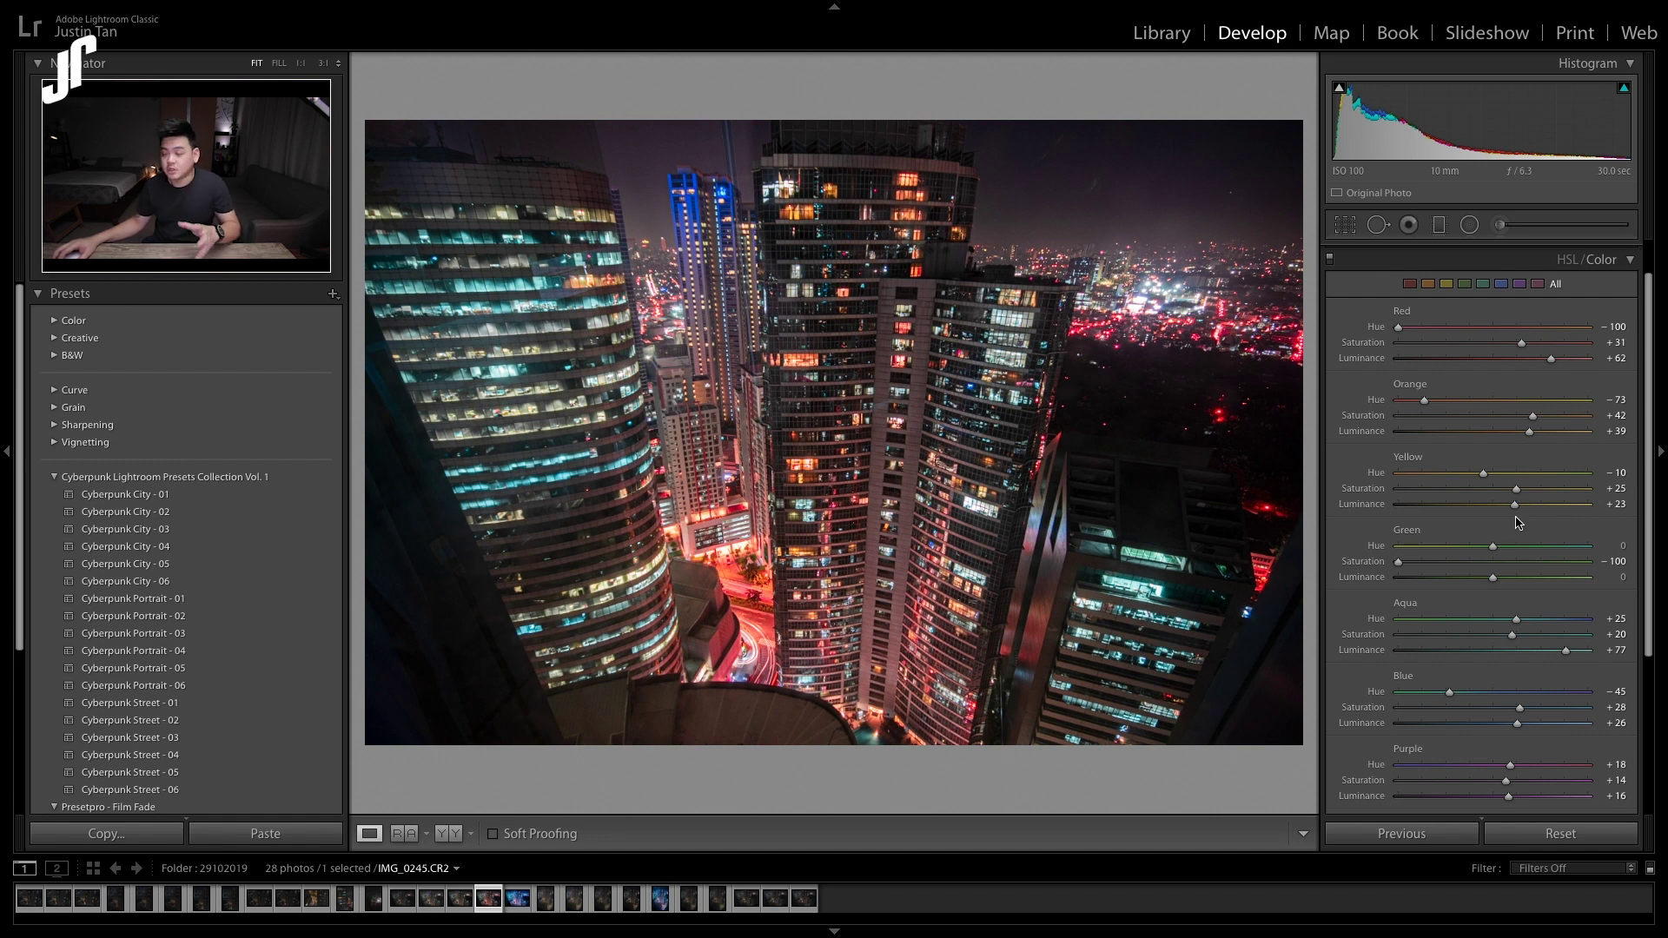
scroll(1519, 525, down, 5)
mouse_move(1493, 606)
mouse_down()
mouse_move(1463, 609)
mouse_move(1486, 639)
mouse_up()
scroll(1521, 607, up, 1)
scroll(1520, 607, up, 6)
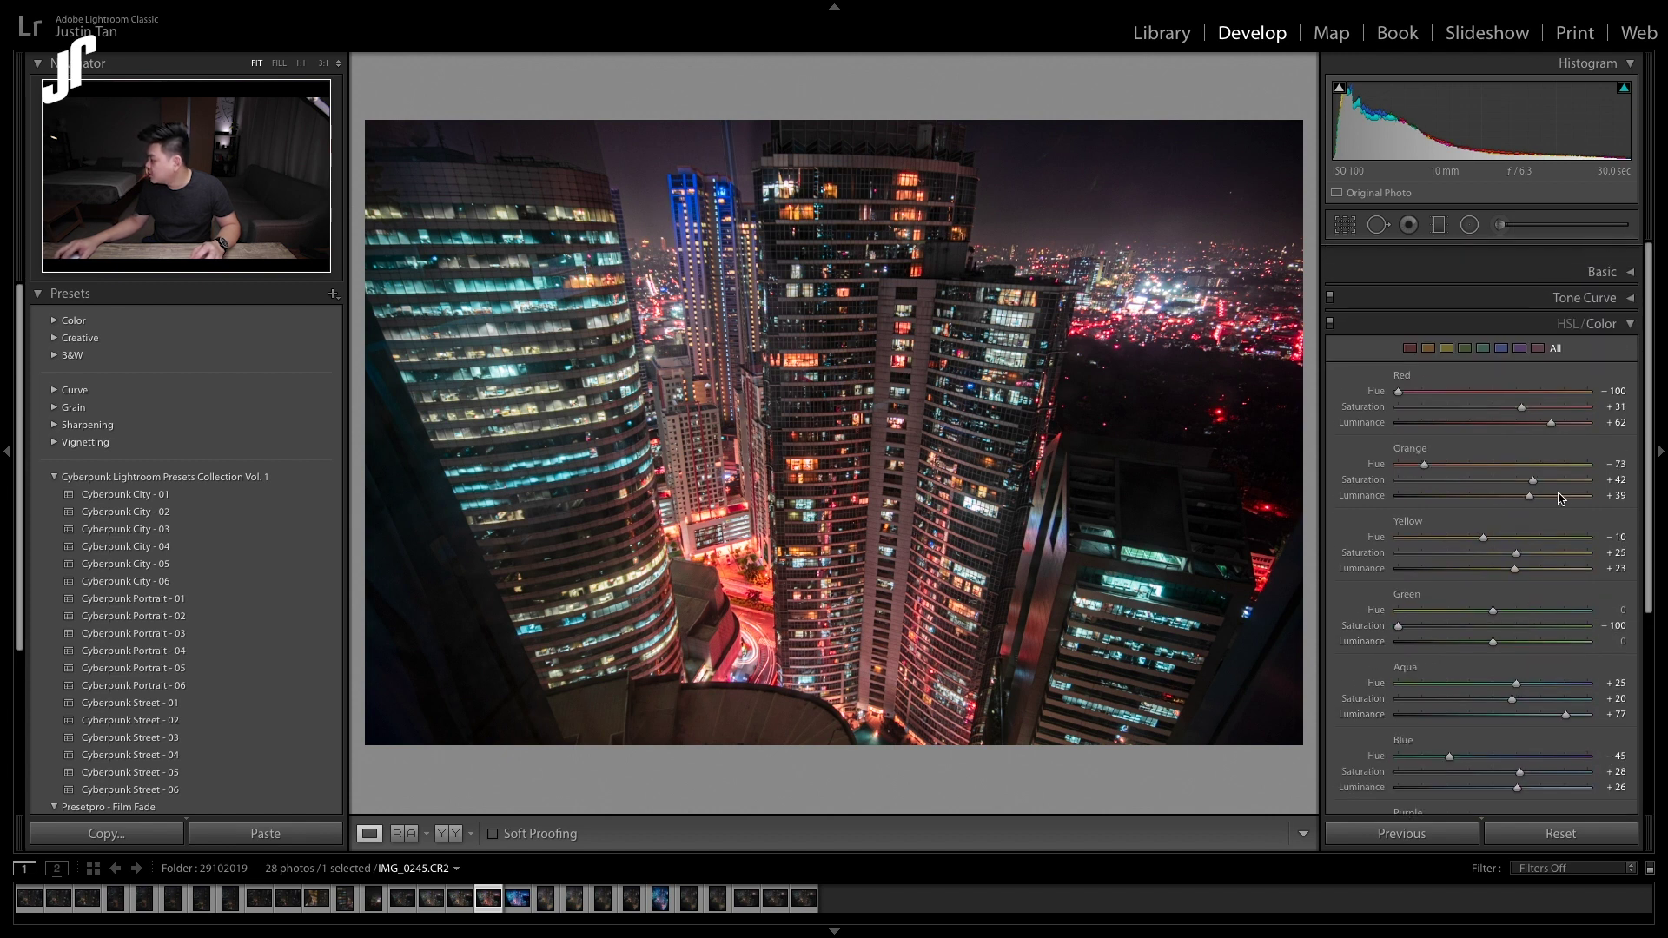
click(1617, 318)
click(1603, 253)
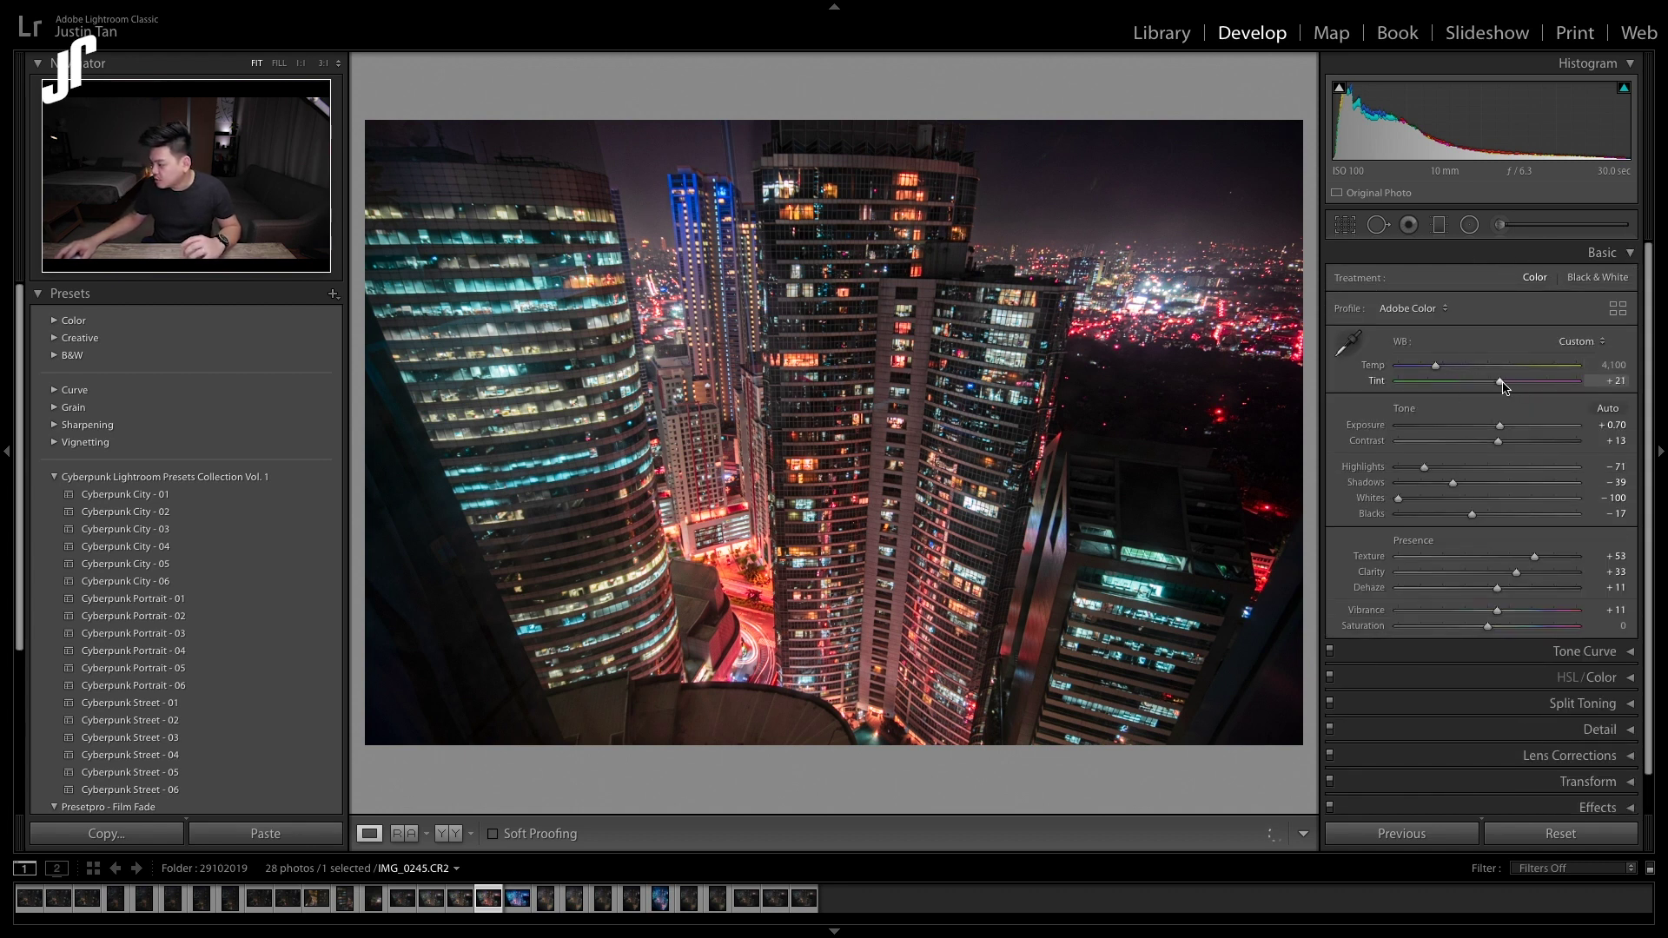
Step: Push Tint from +15 to +51 and cool Temp from 4,100 to 3,701
drag(1516, 387, 1524, 388)
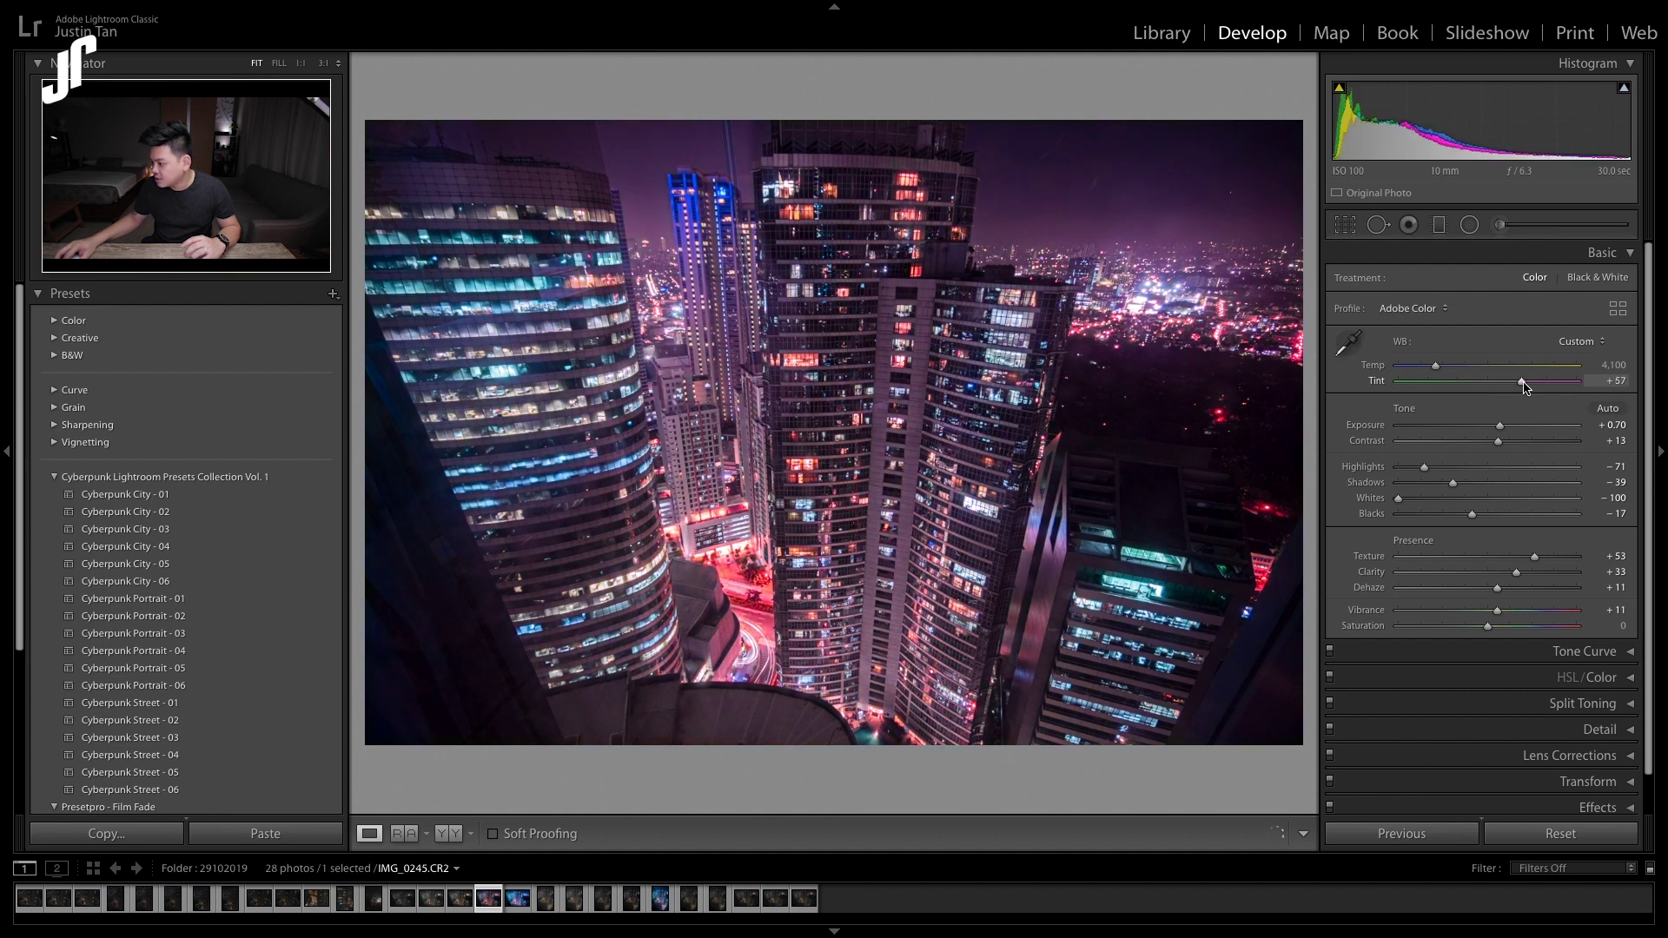
mouse_move(1527, 388)
mouse_down()
mouse_move(1432, 372)
mouse_move(1528, 387)
mouse_up()
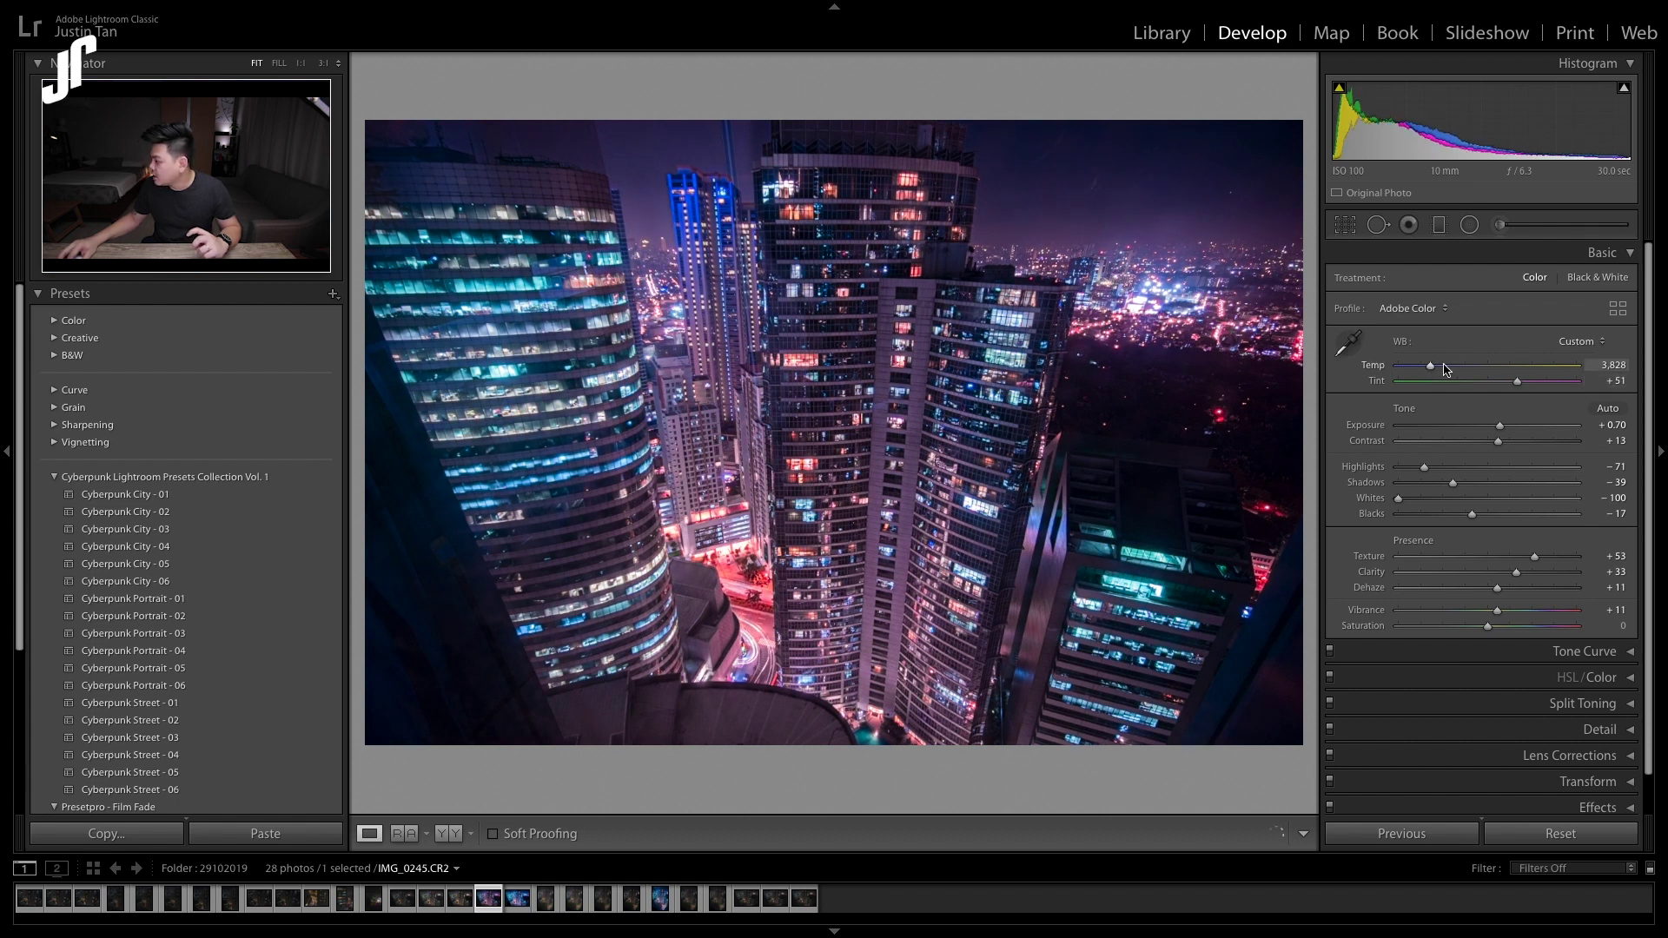
drag(1436, 372, 1431, 372)
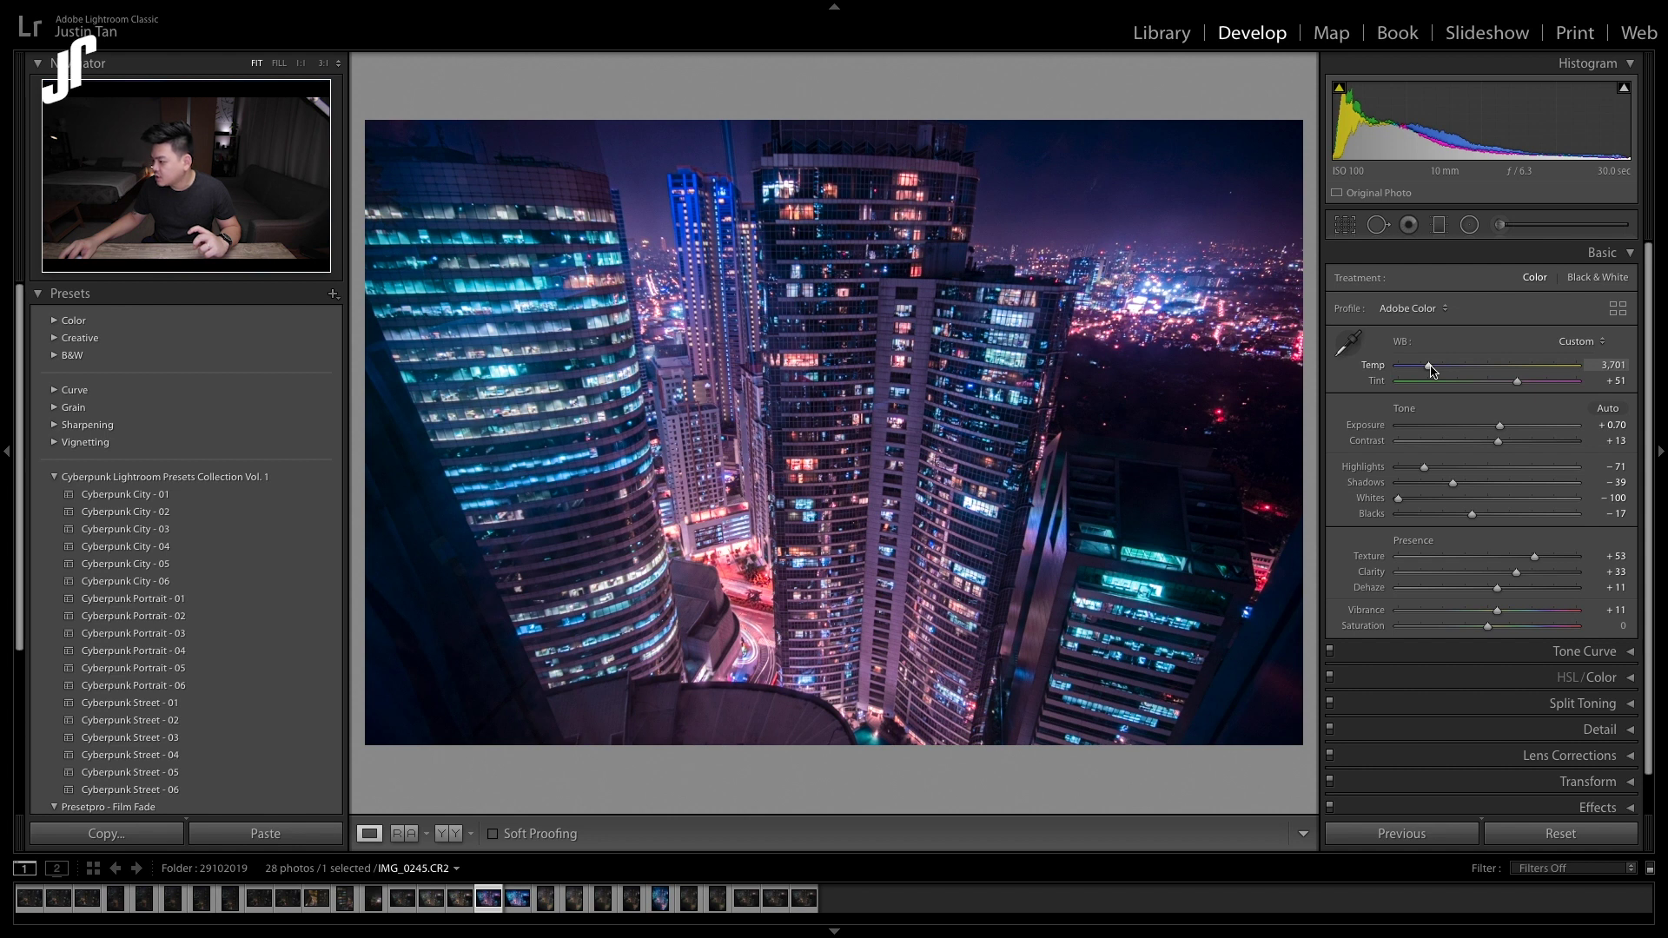
Step: Raise Exposure to +1.00, lift Highlights to +1 and fine-tune the temperature
scroll(1478, 409, down, 1)
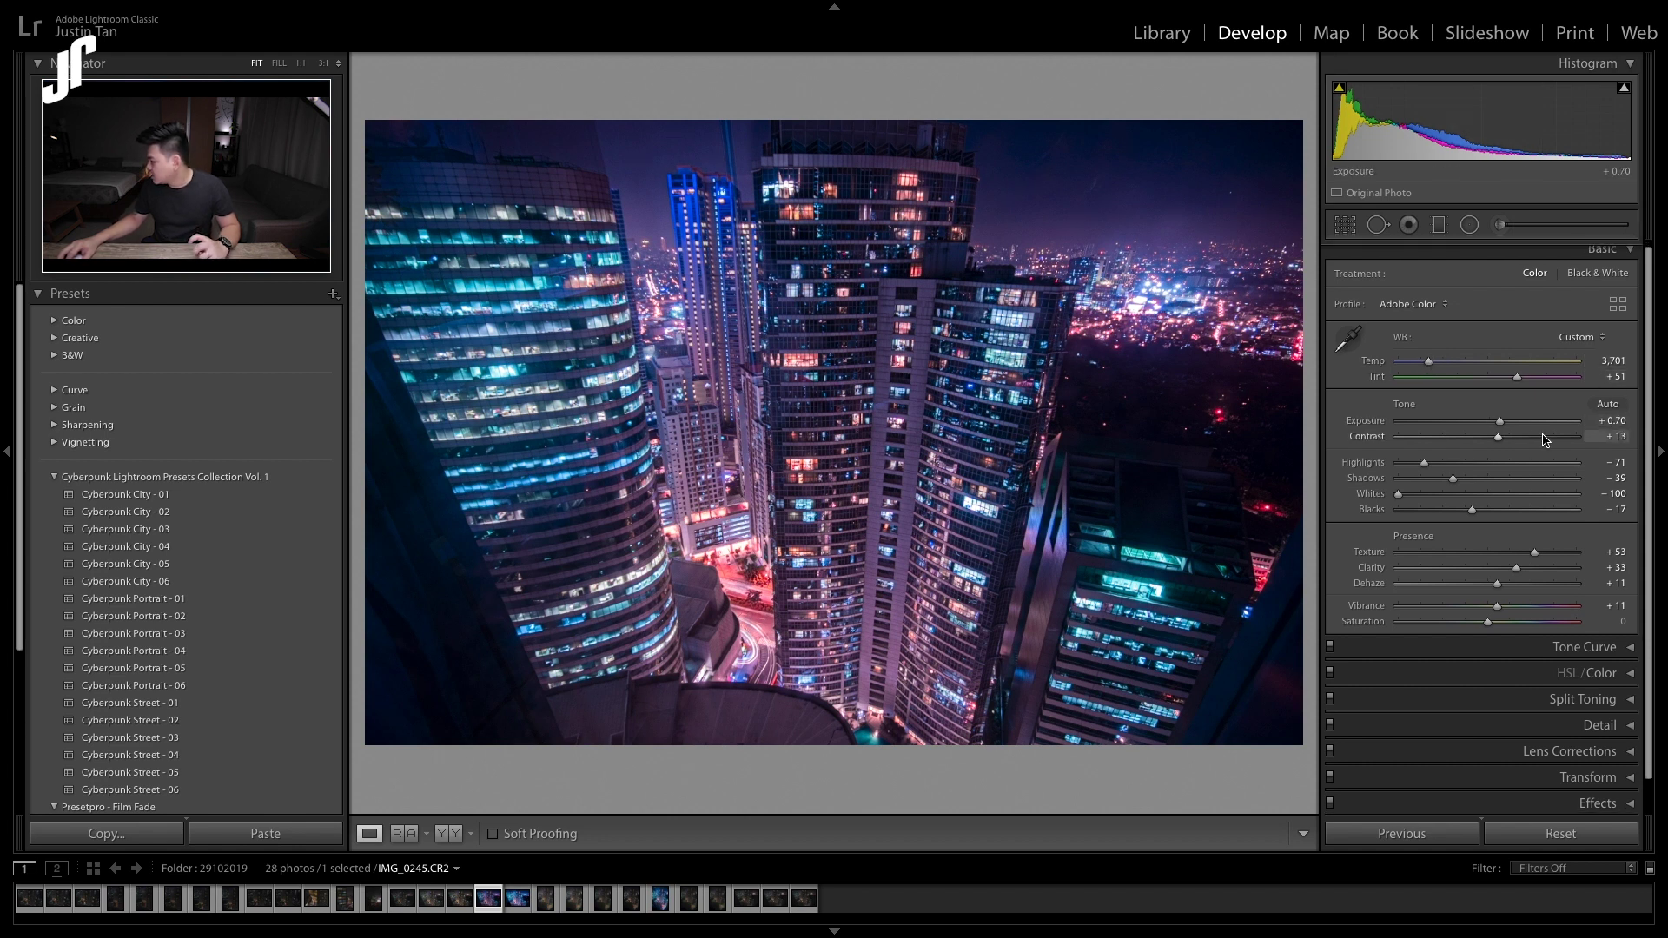
drag(1502, 425, 1512, 436)
drag(1428, 470, 1493, 472)
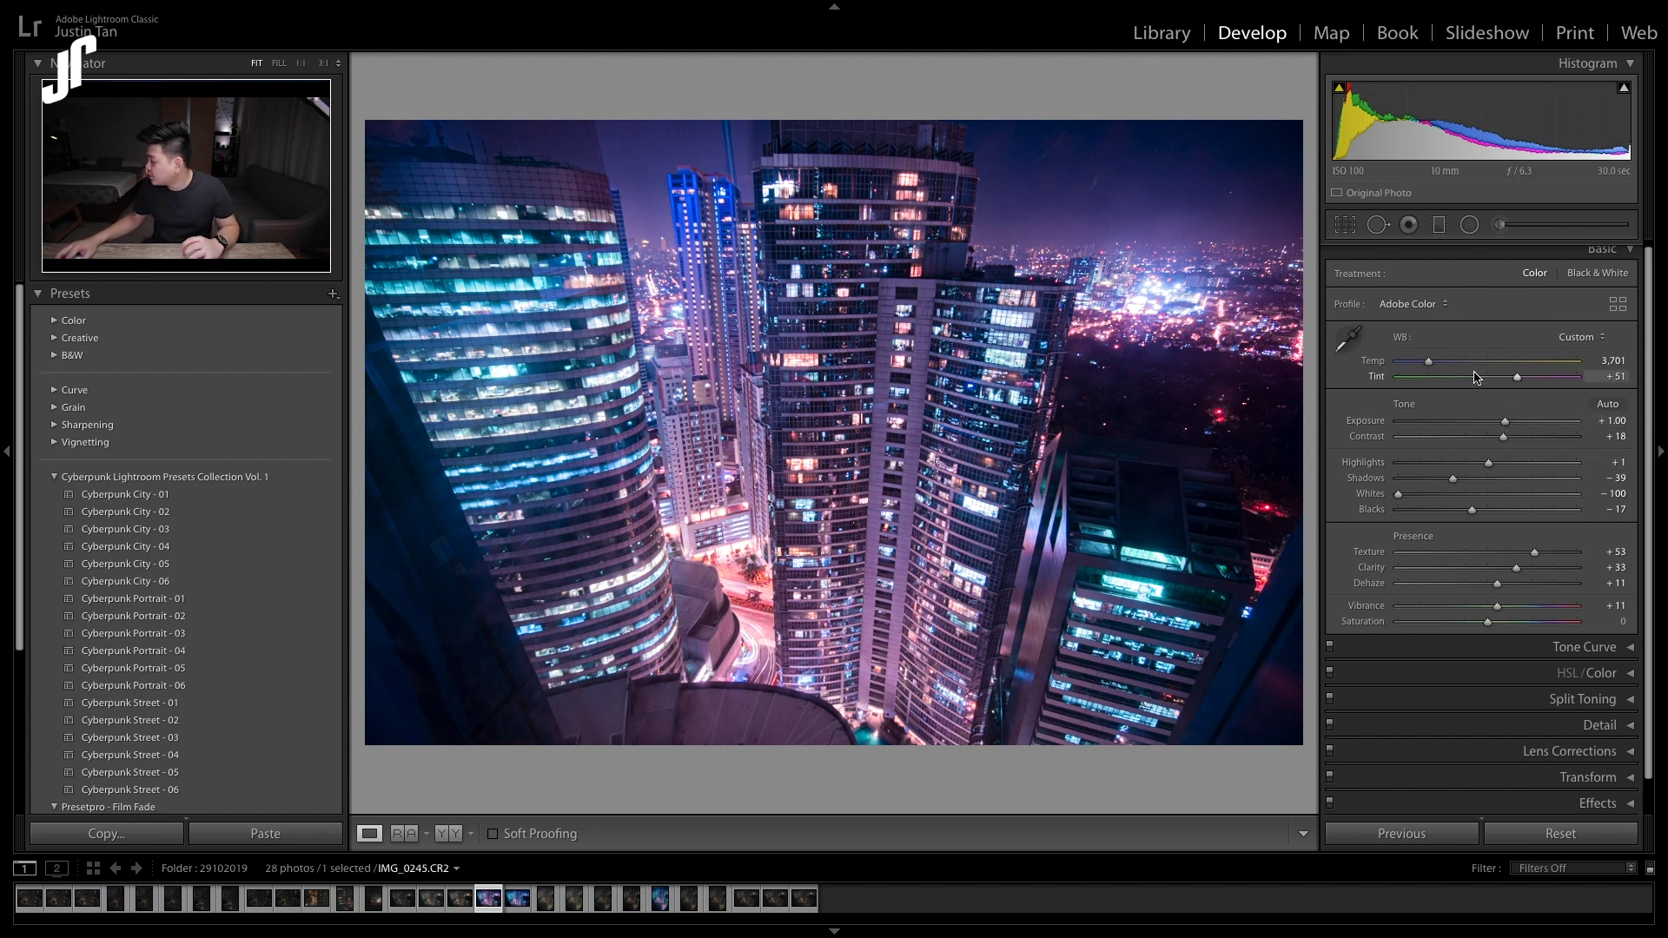
drag(1427, 368, 1430, 367)
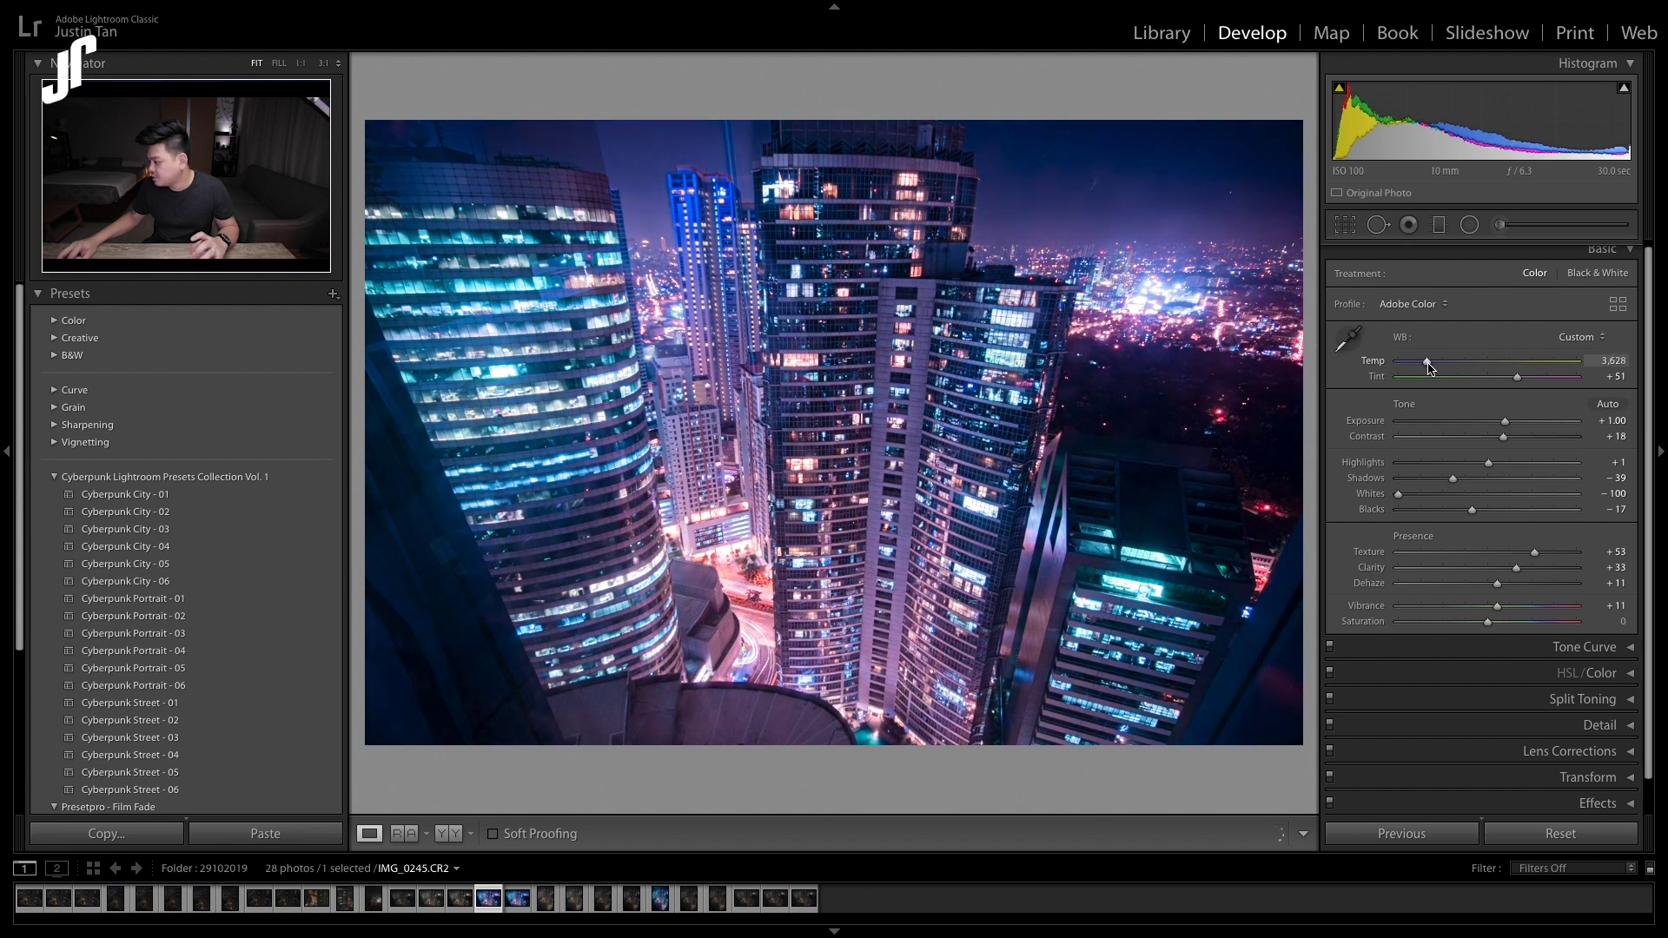
drag(1431, 367, 1531, 382)
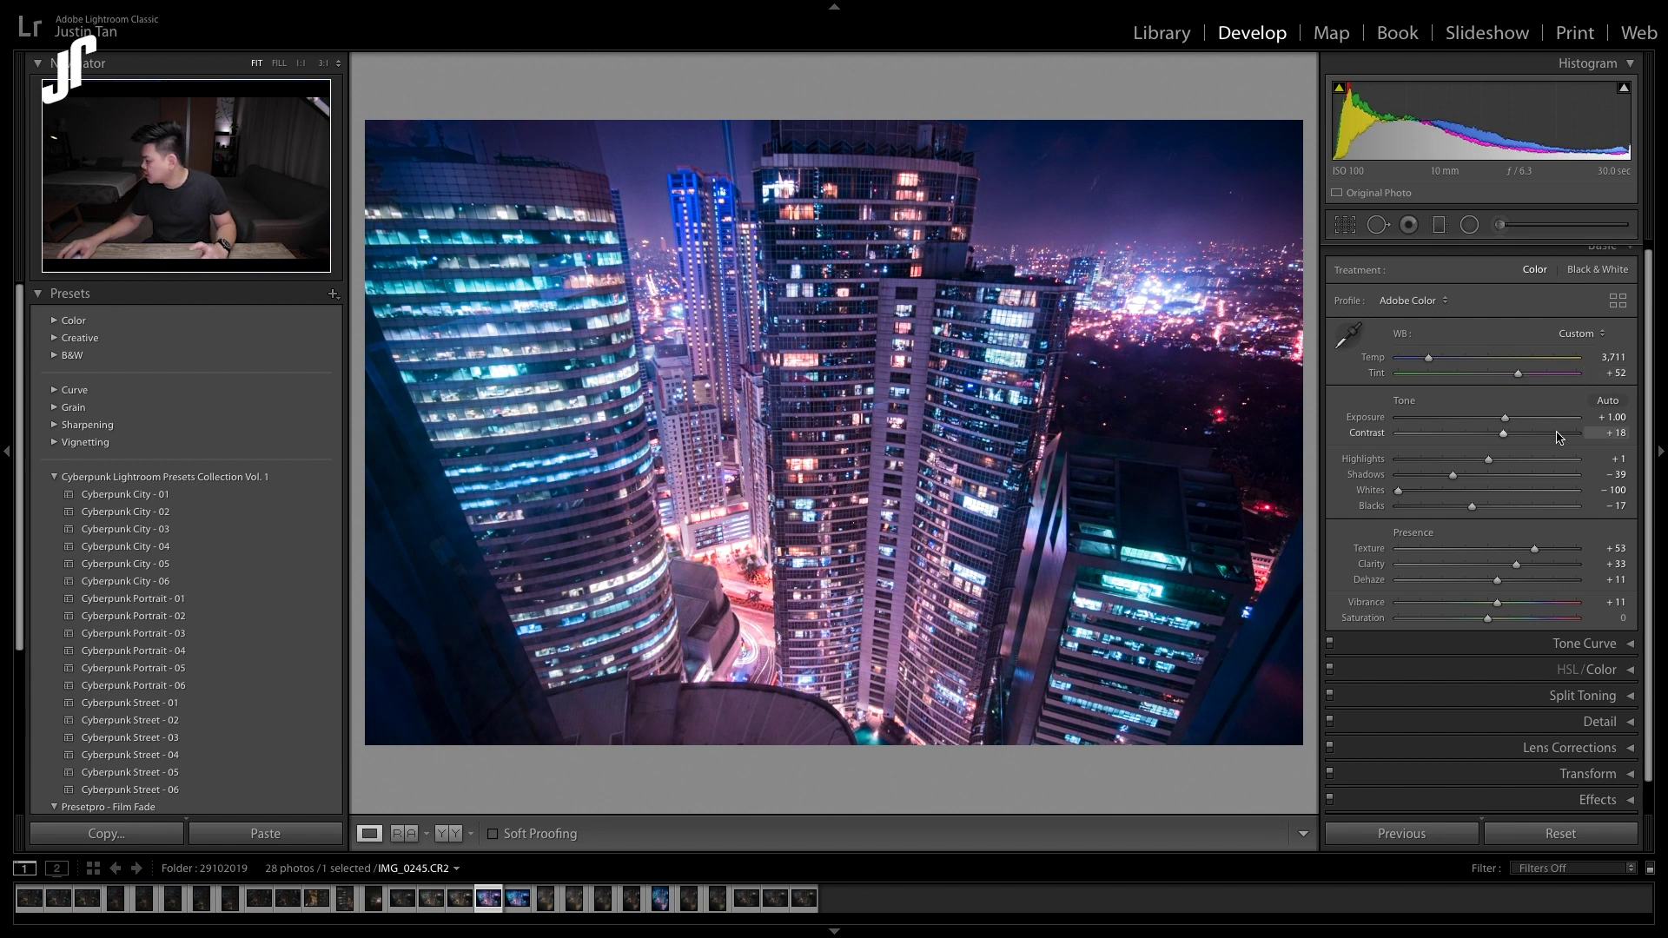
Step: Deepen Shadows to -62, settle Temp at 3,551, and raise Clarity to +47 and Vibrance to +14
scroll(1498, 495, down, 1)
mouse_move(1453, 465)
mouse_down()
mouse_move(1432, 466)
mouse_move(1465, 493)
mouse_up()
drag(1430, 348, 1426, 354)
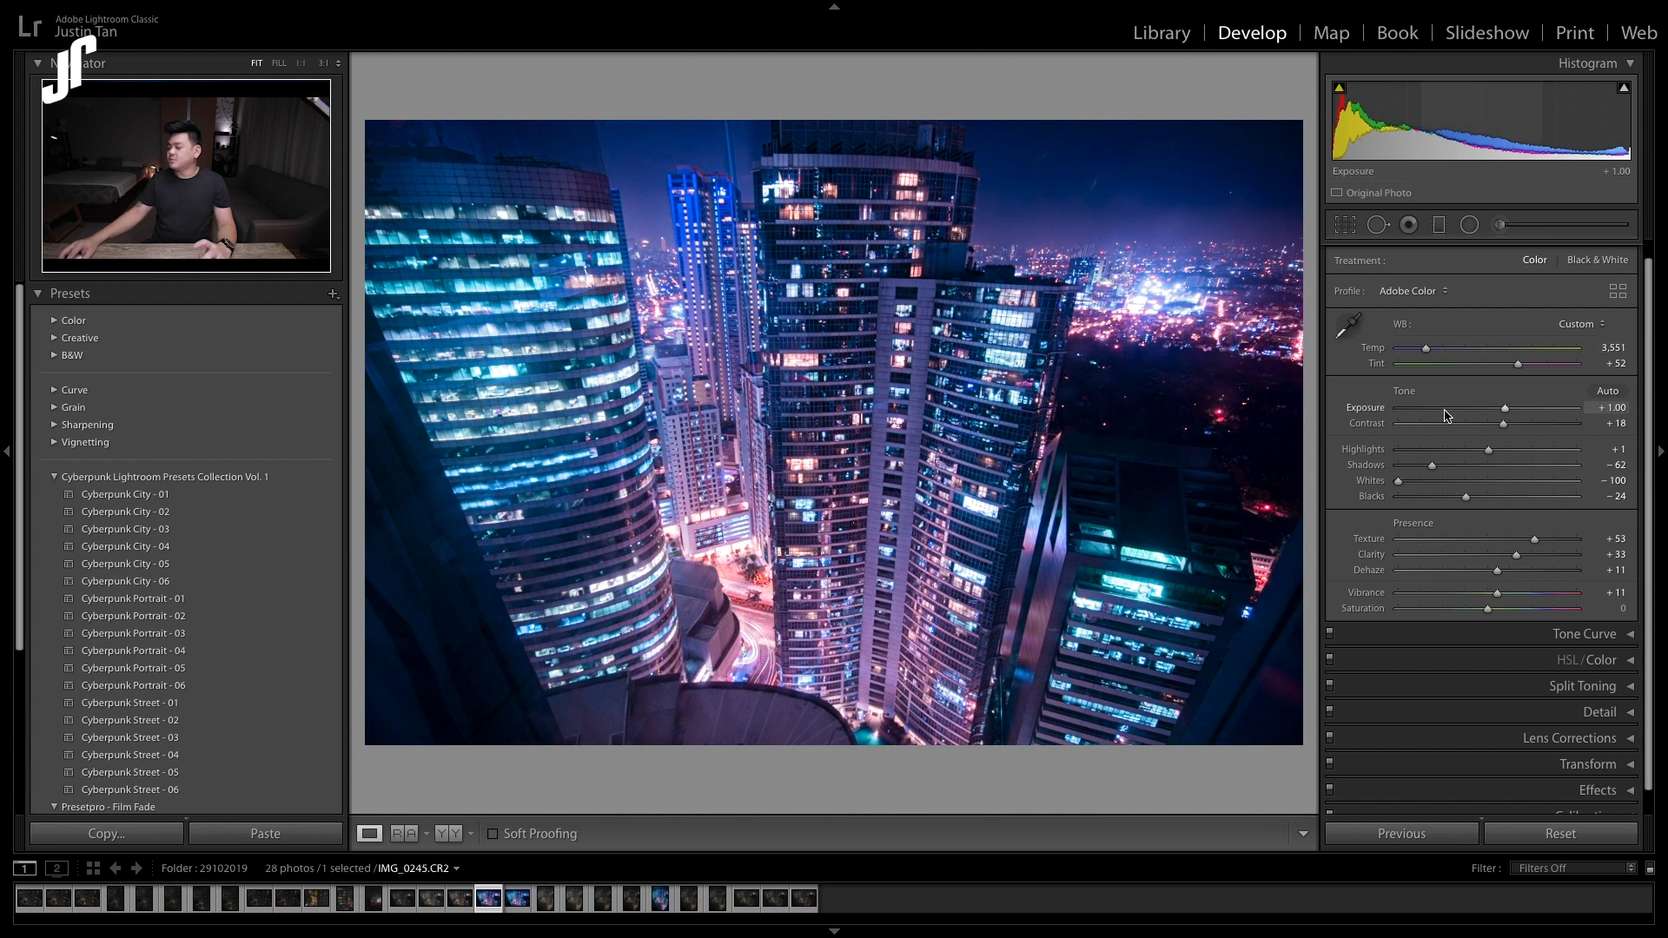
scroll(1449, 418, down, 1)
scroll(1449, 422, down, 3)
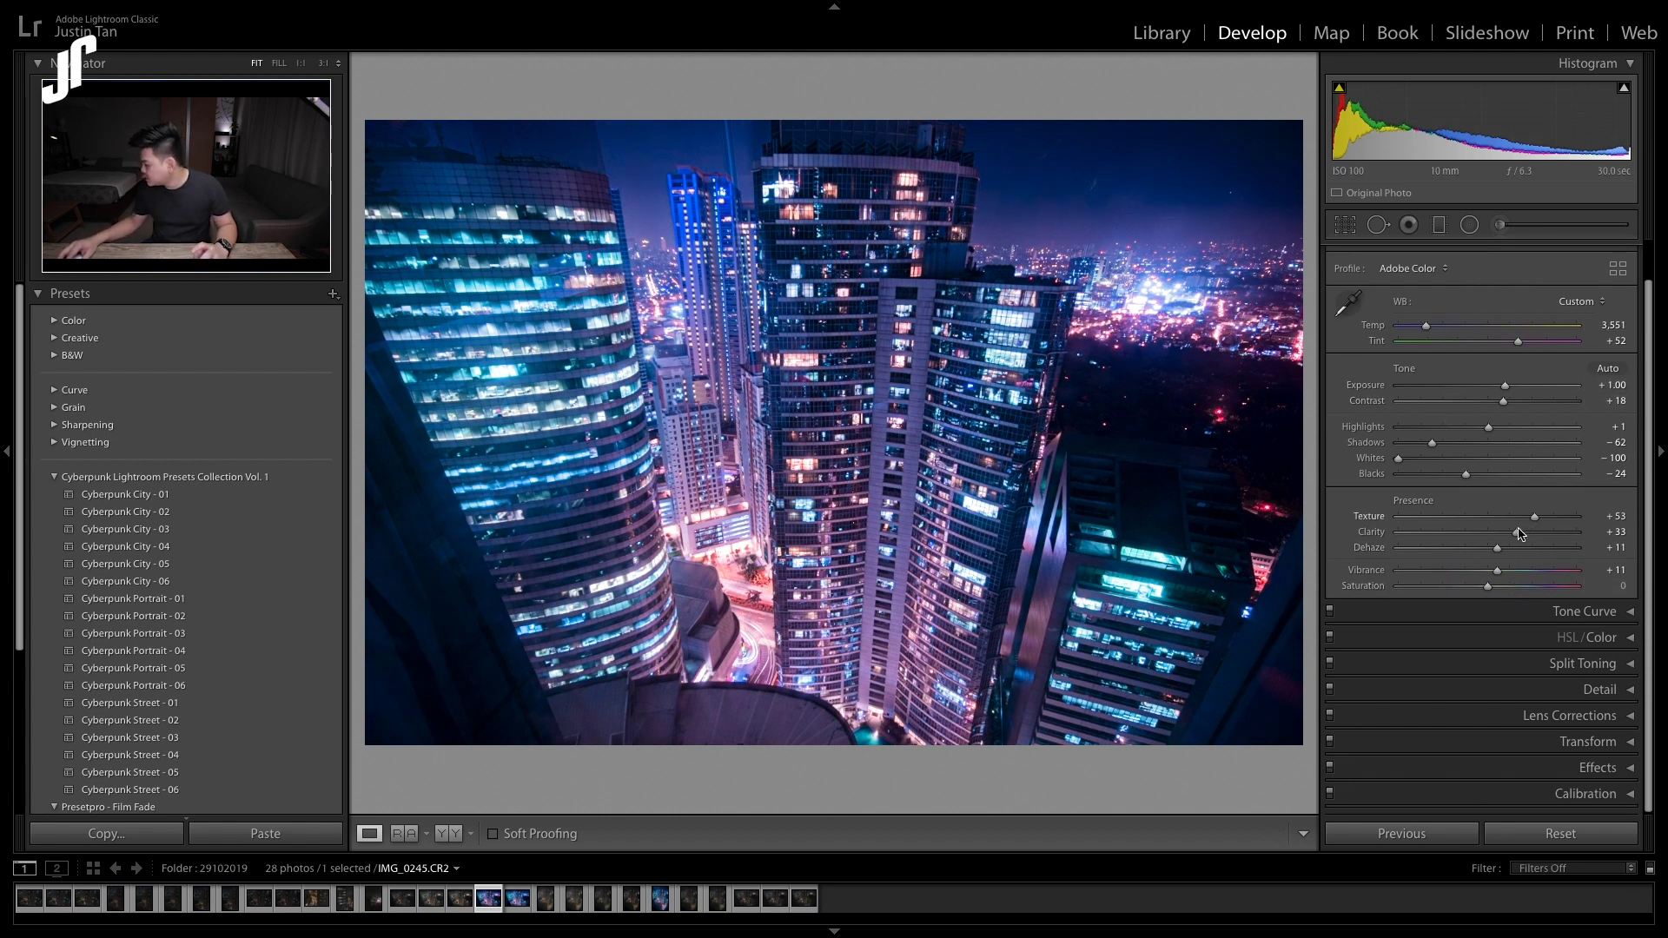
drag(1517, 533, 1532, 533)
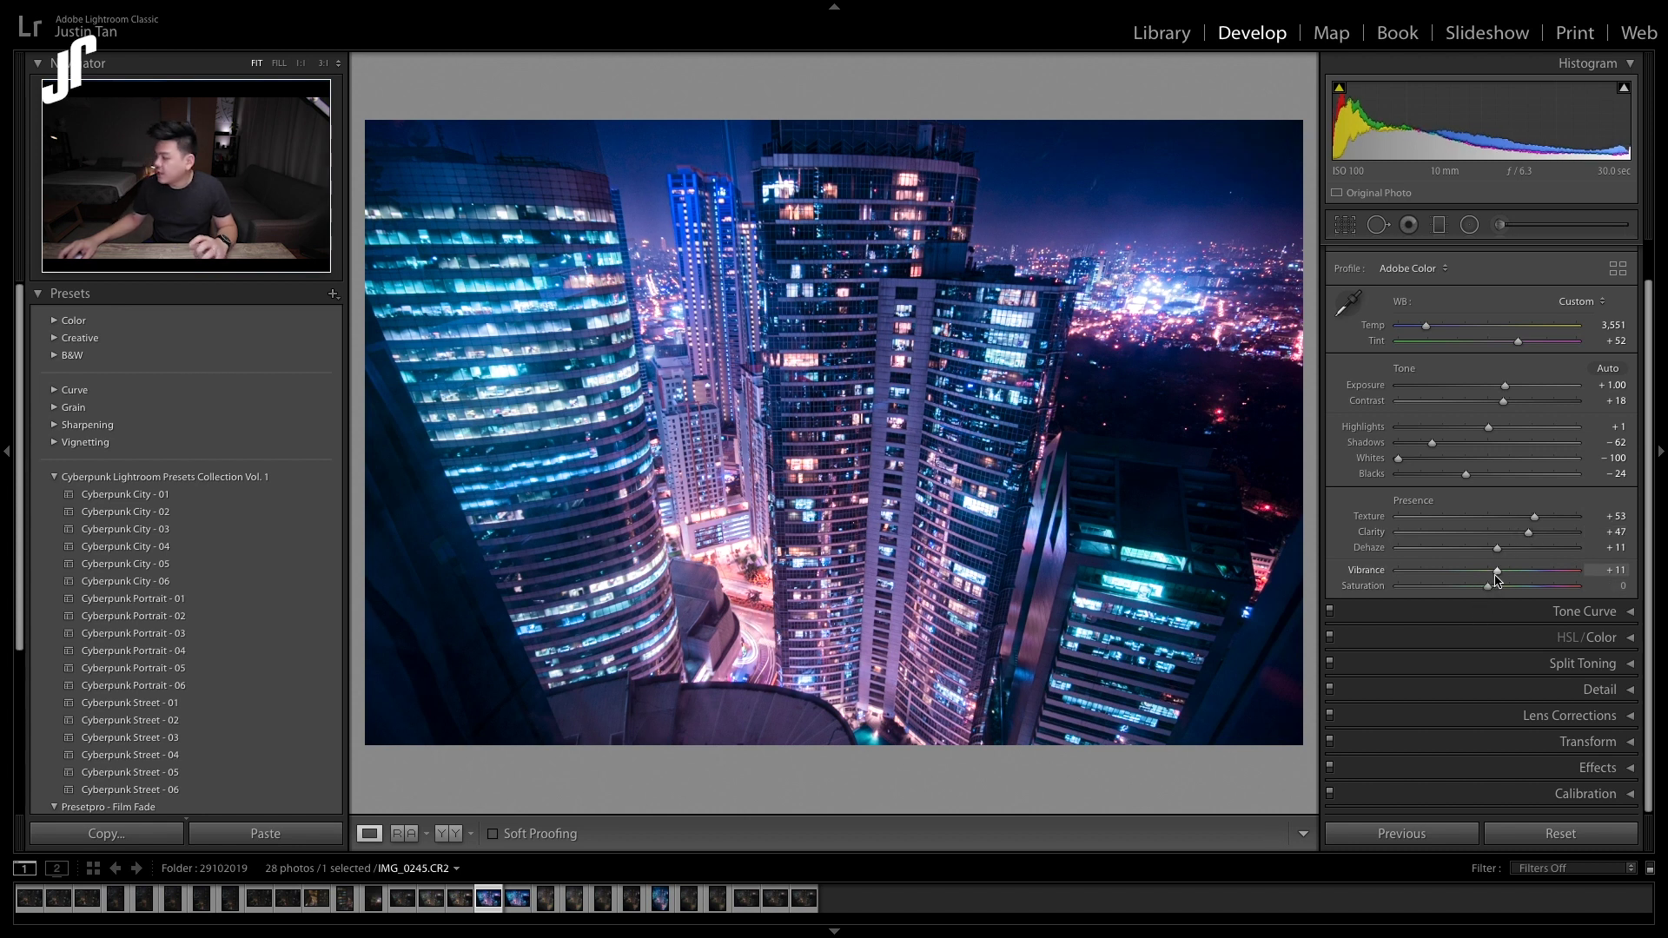
drag(1495, 574, 1500, 576)
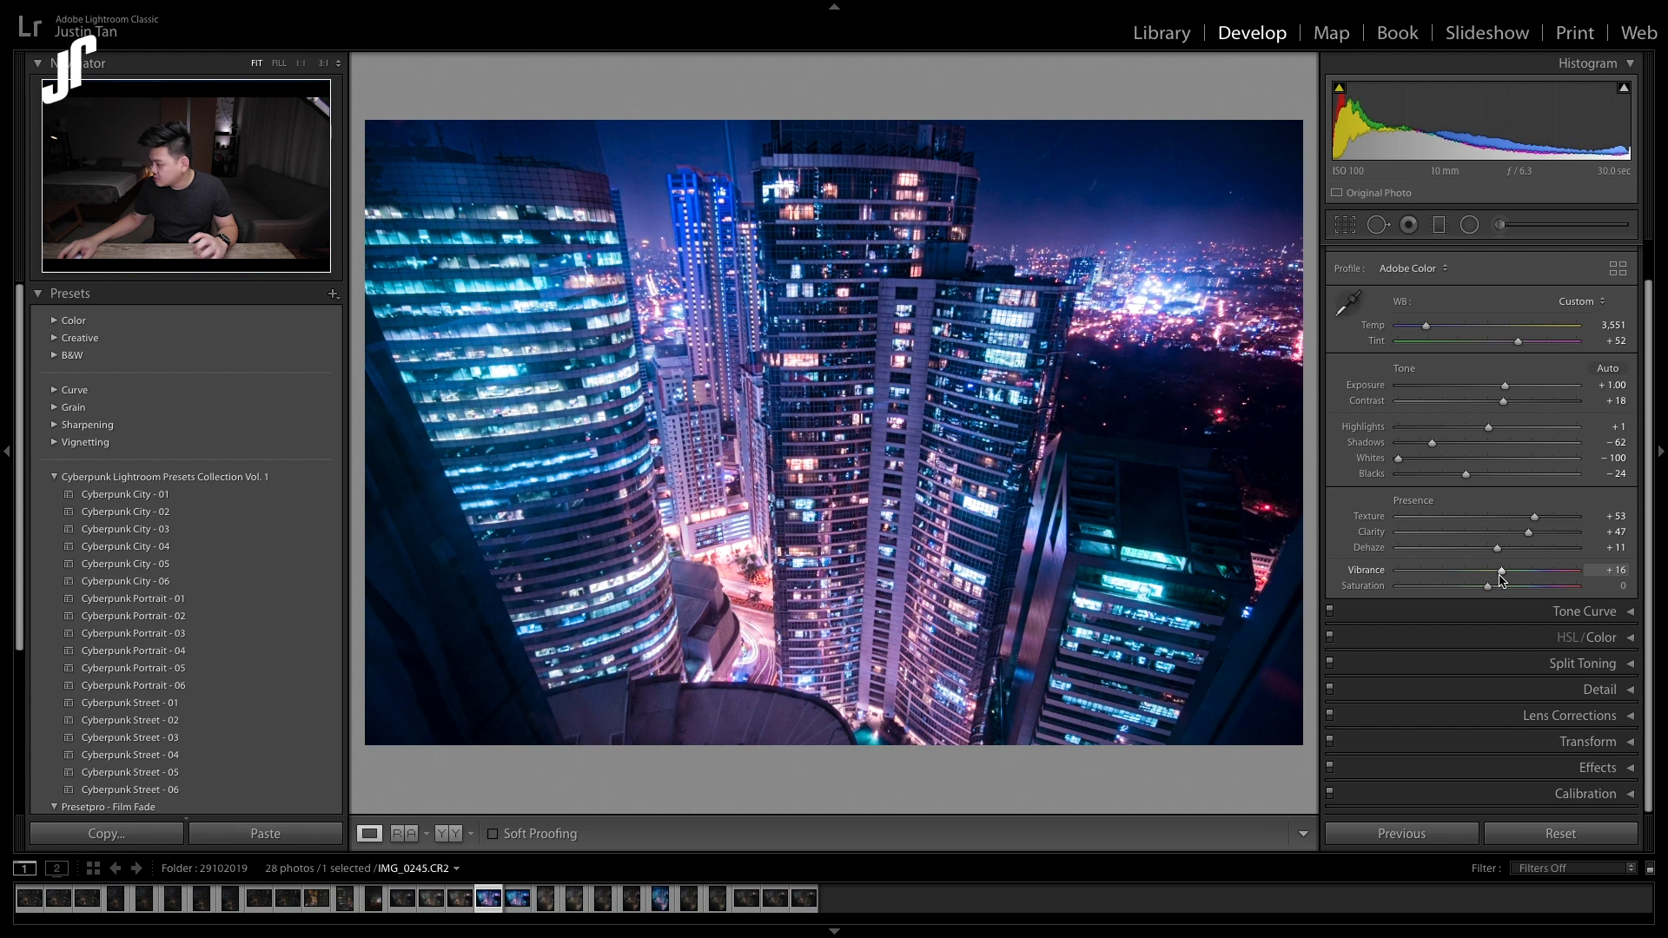
scroll(1634, 321, up, 1)
Step: Add a post-crop vignette of Amount -14 with Midpoint 56 in the Effects panel
click(1603, 253)
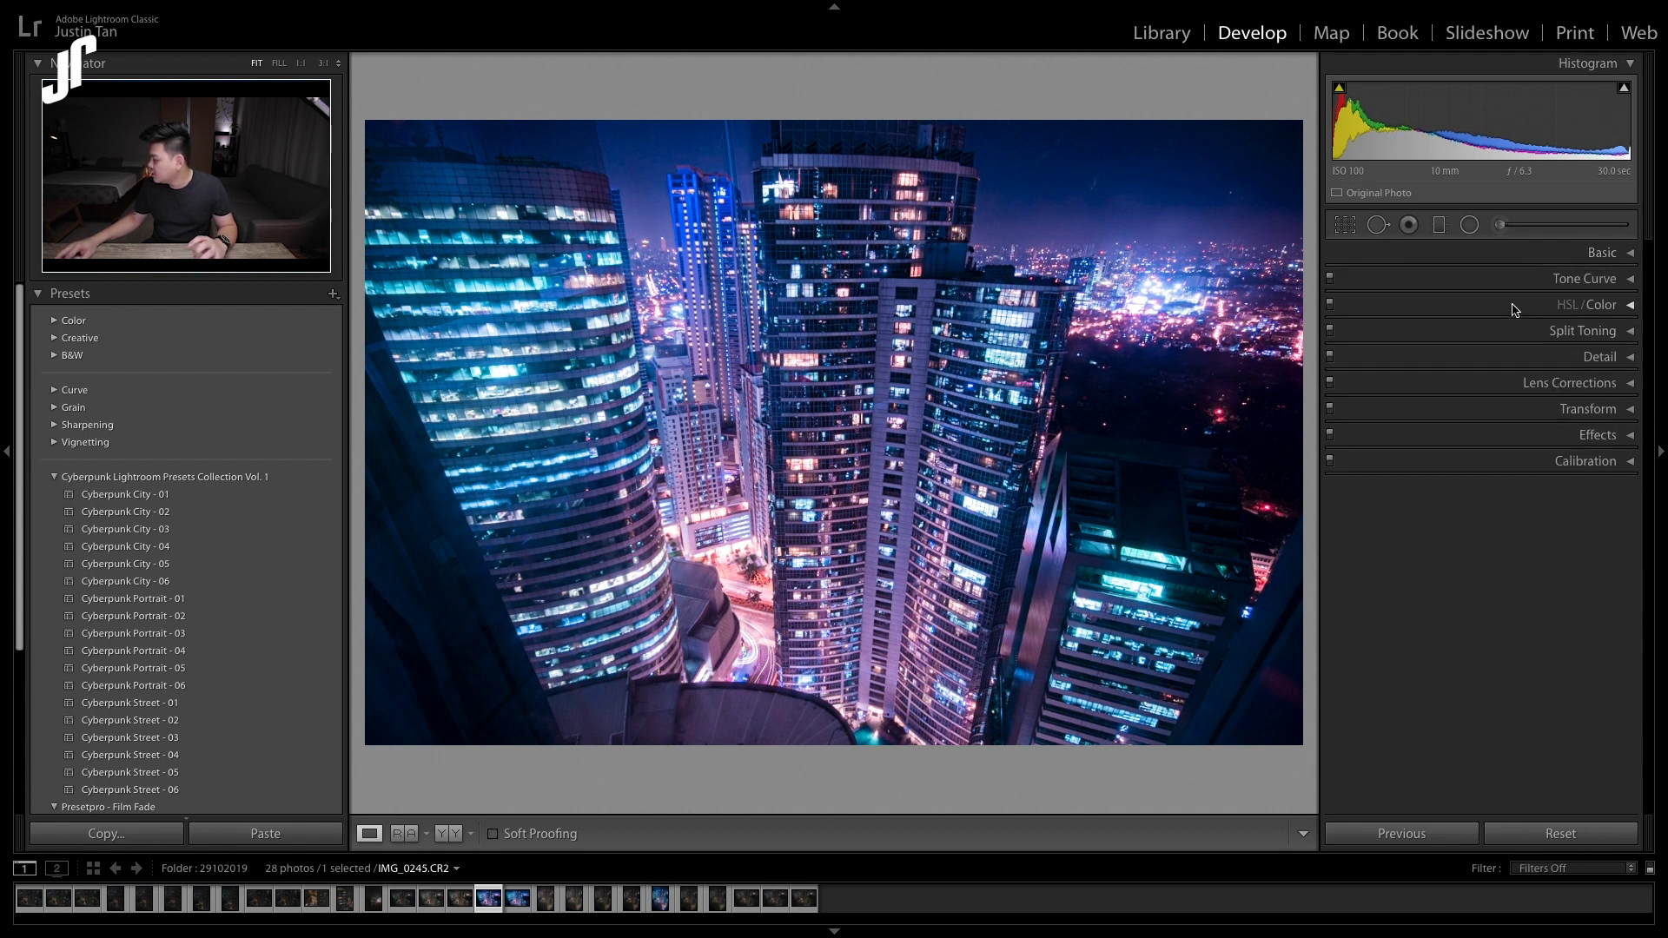
click(1587, 441)
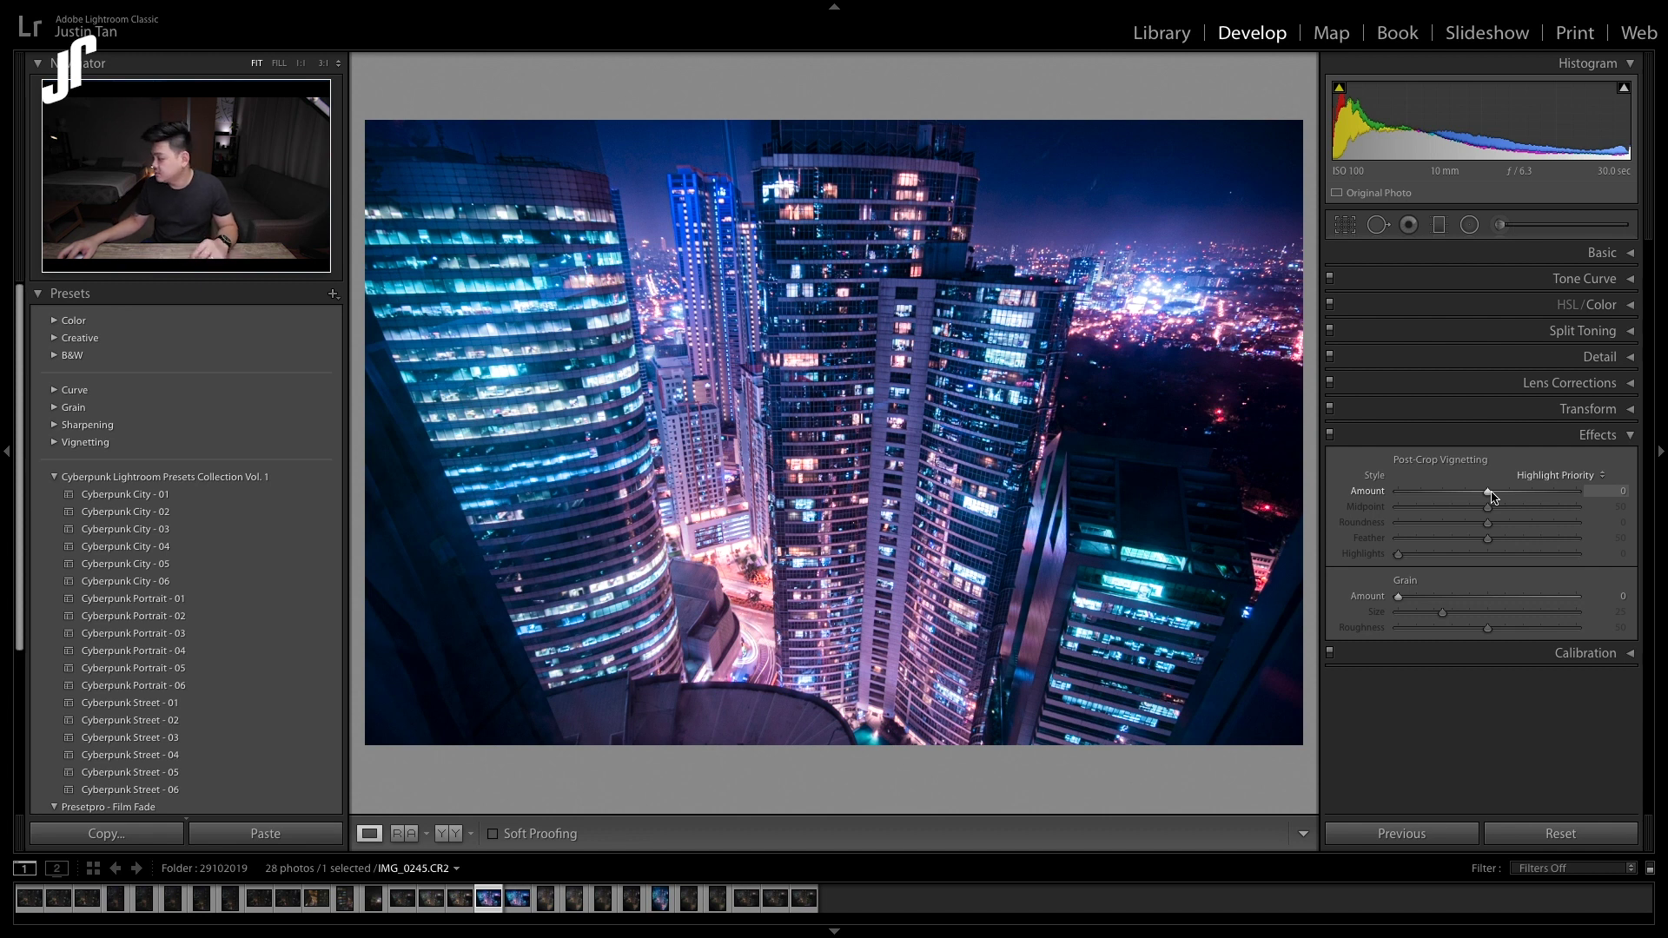
drag(1491, 497, 1478, 499)
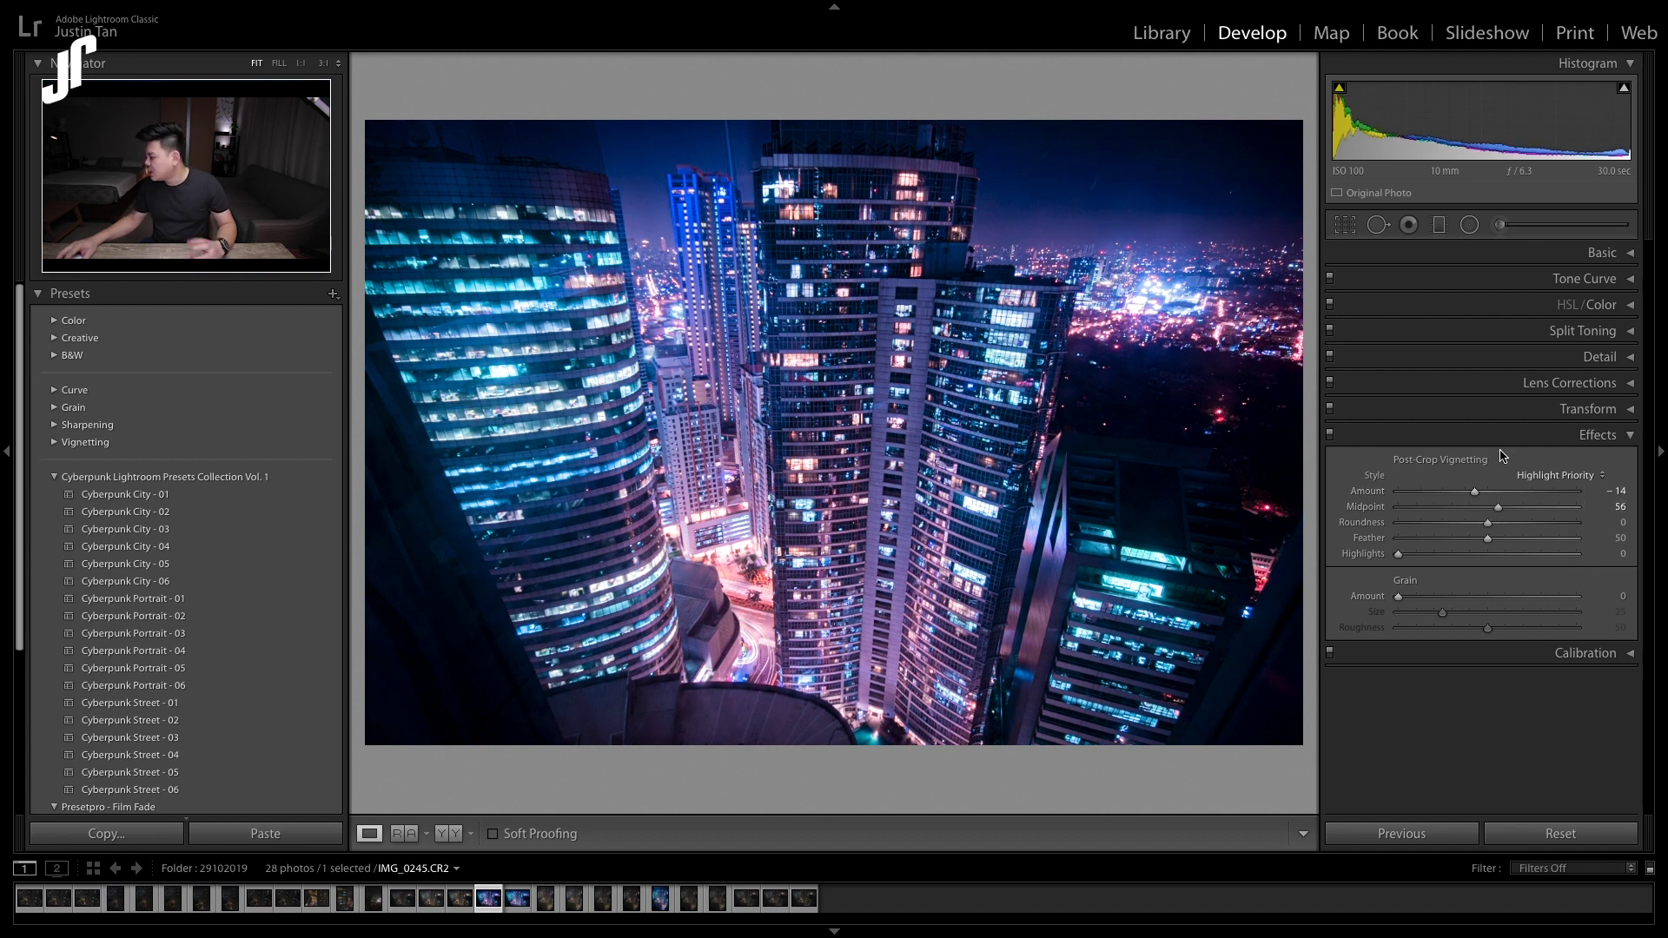
click(1632, 436)
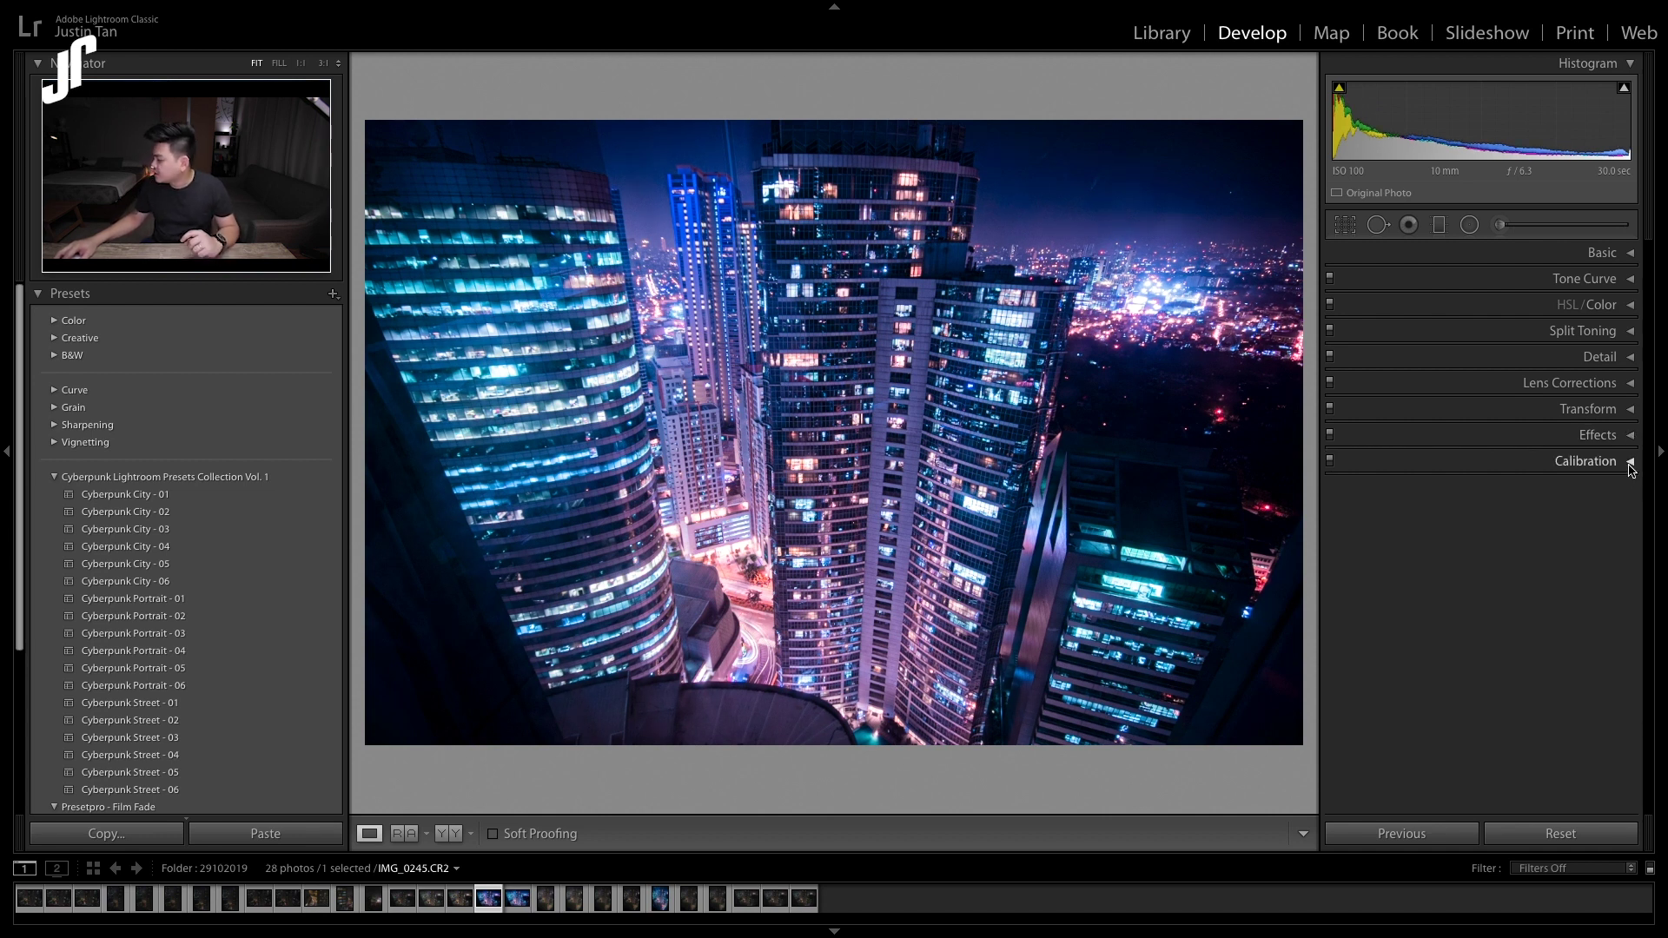
Step: Enable chromatic aberration removal and the Sigma 10-20mm F4-5.6 EX DC HSM lens profile
click(1629, 383)
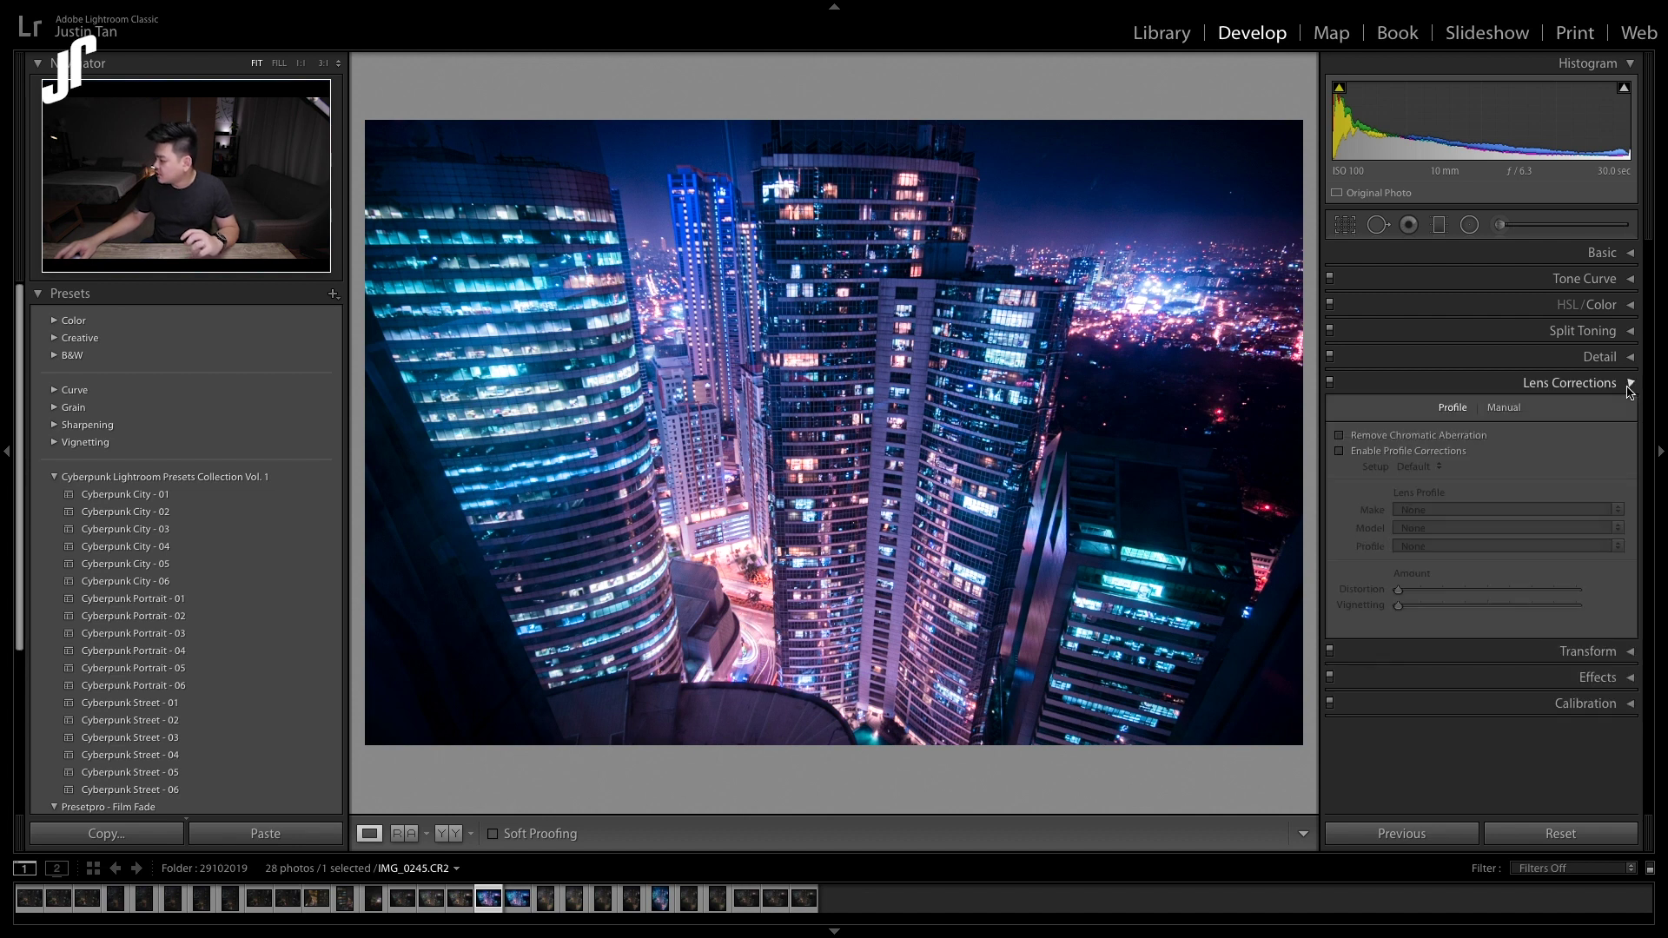
click(1340, 436)
click(1340, 451)
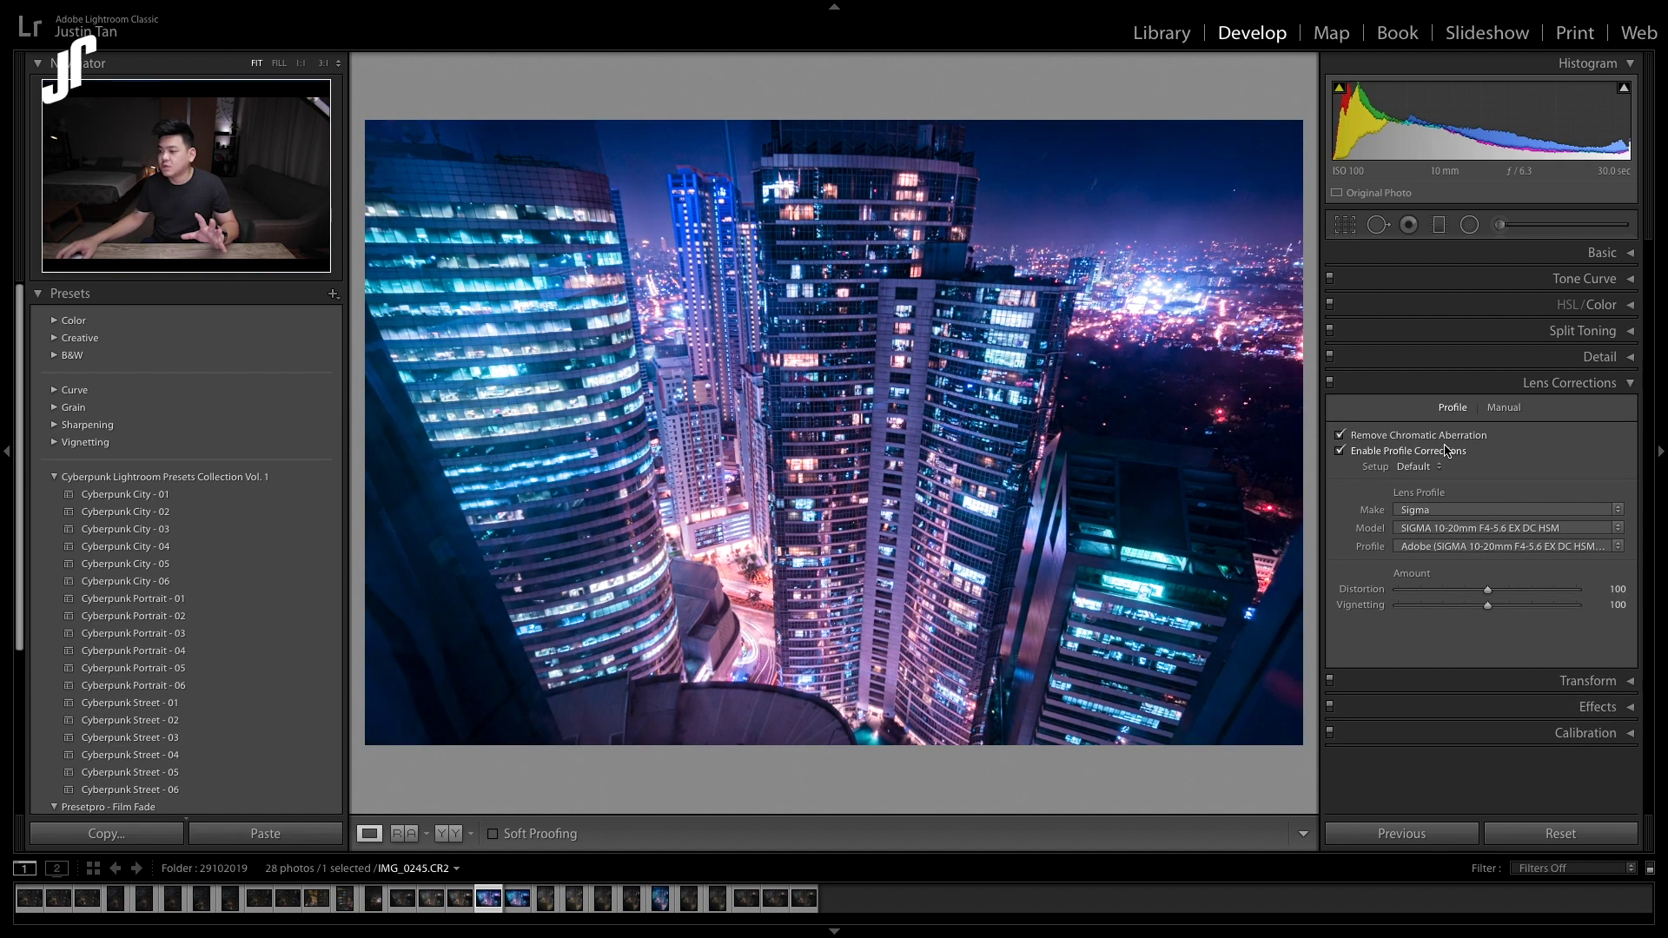
click(1629, 383)
click(1629, 383)
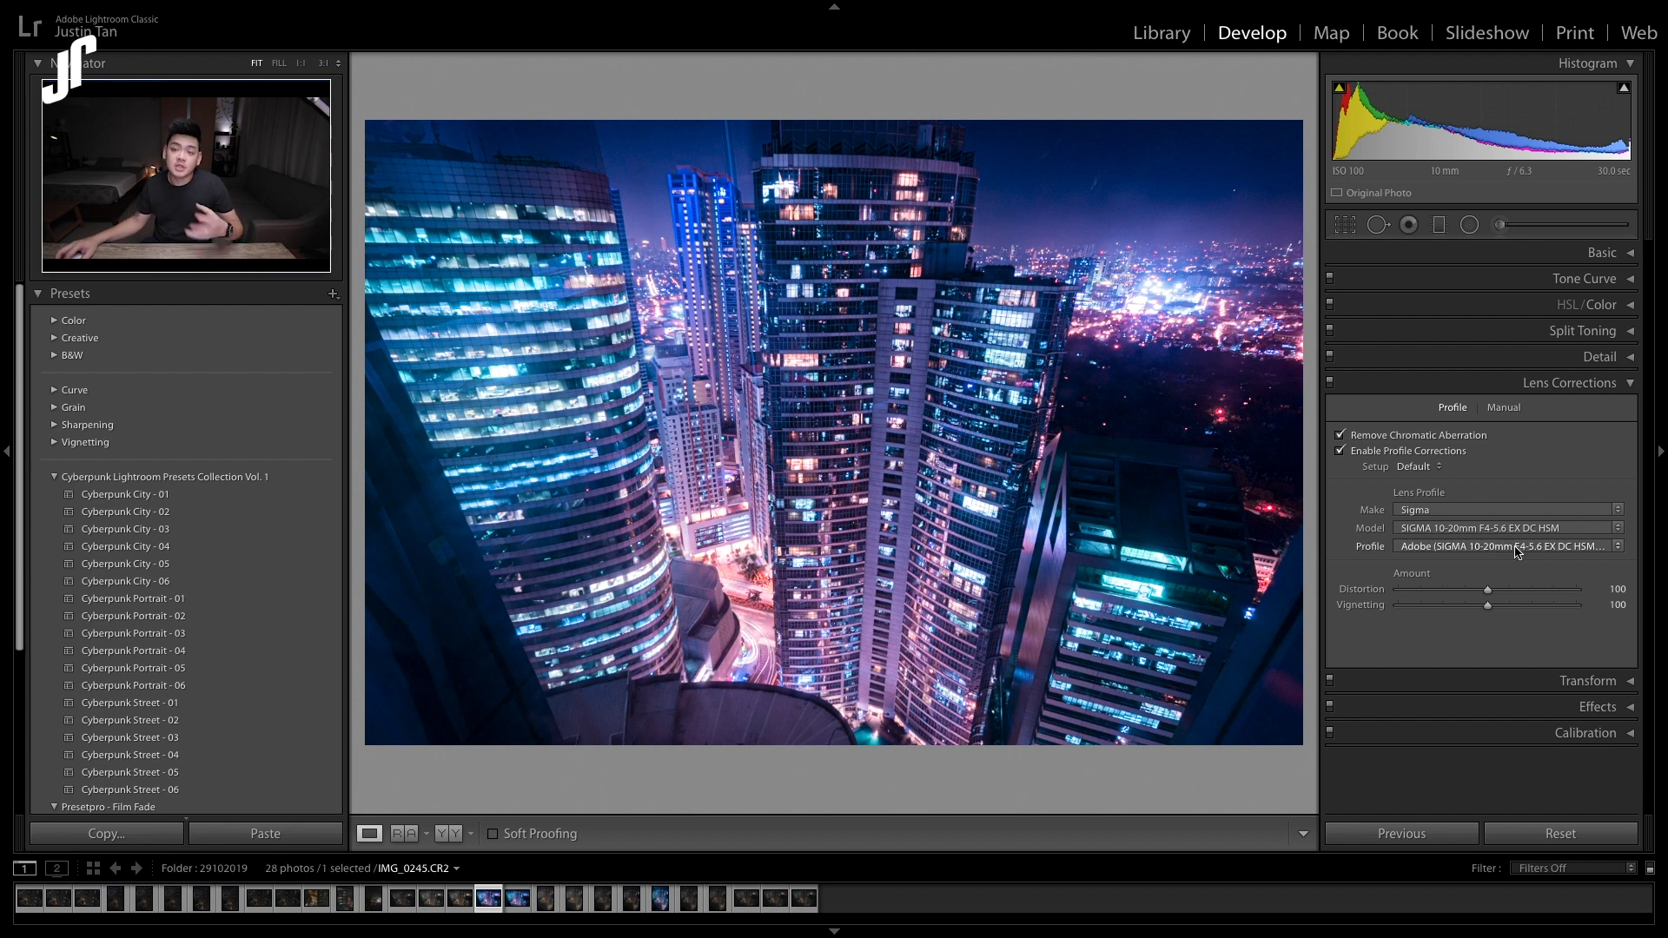
click(1504, 407)
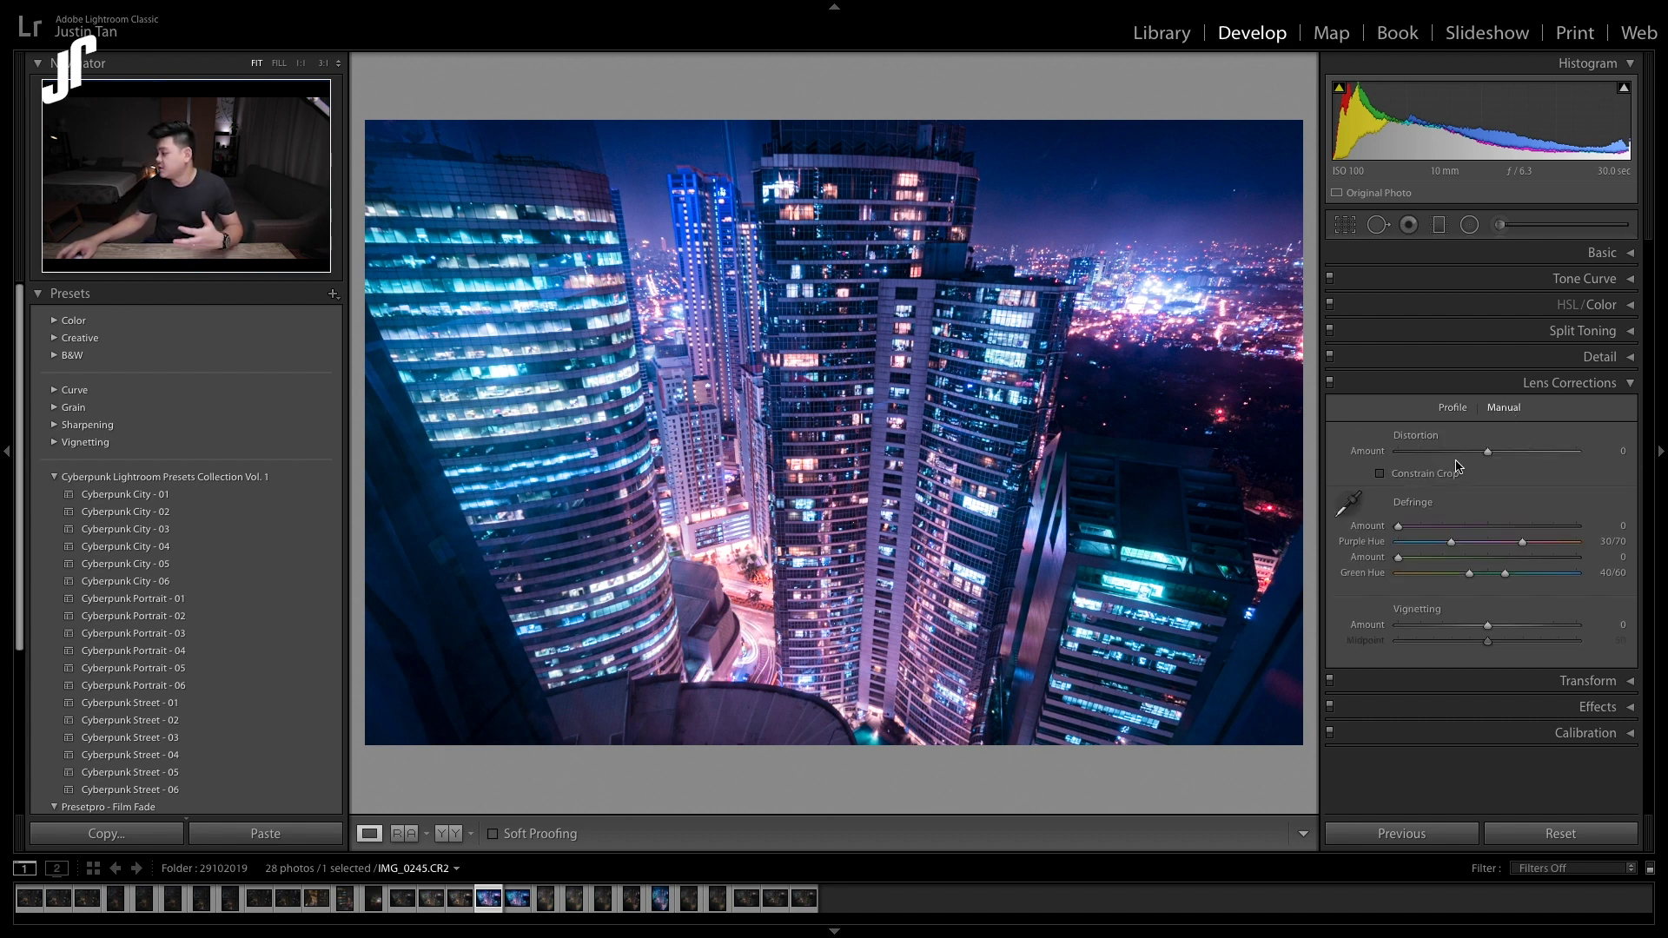
click(1464, 413)
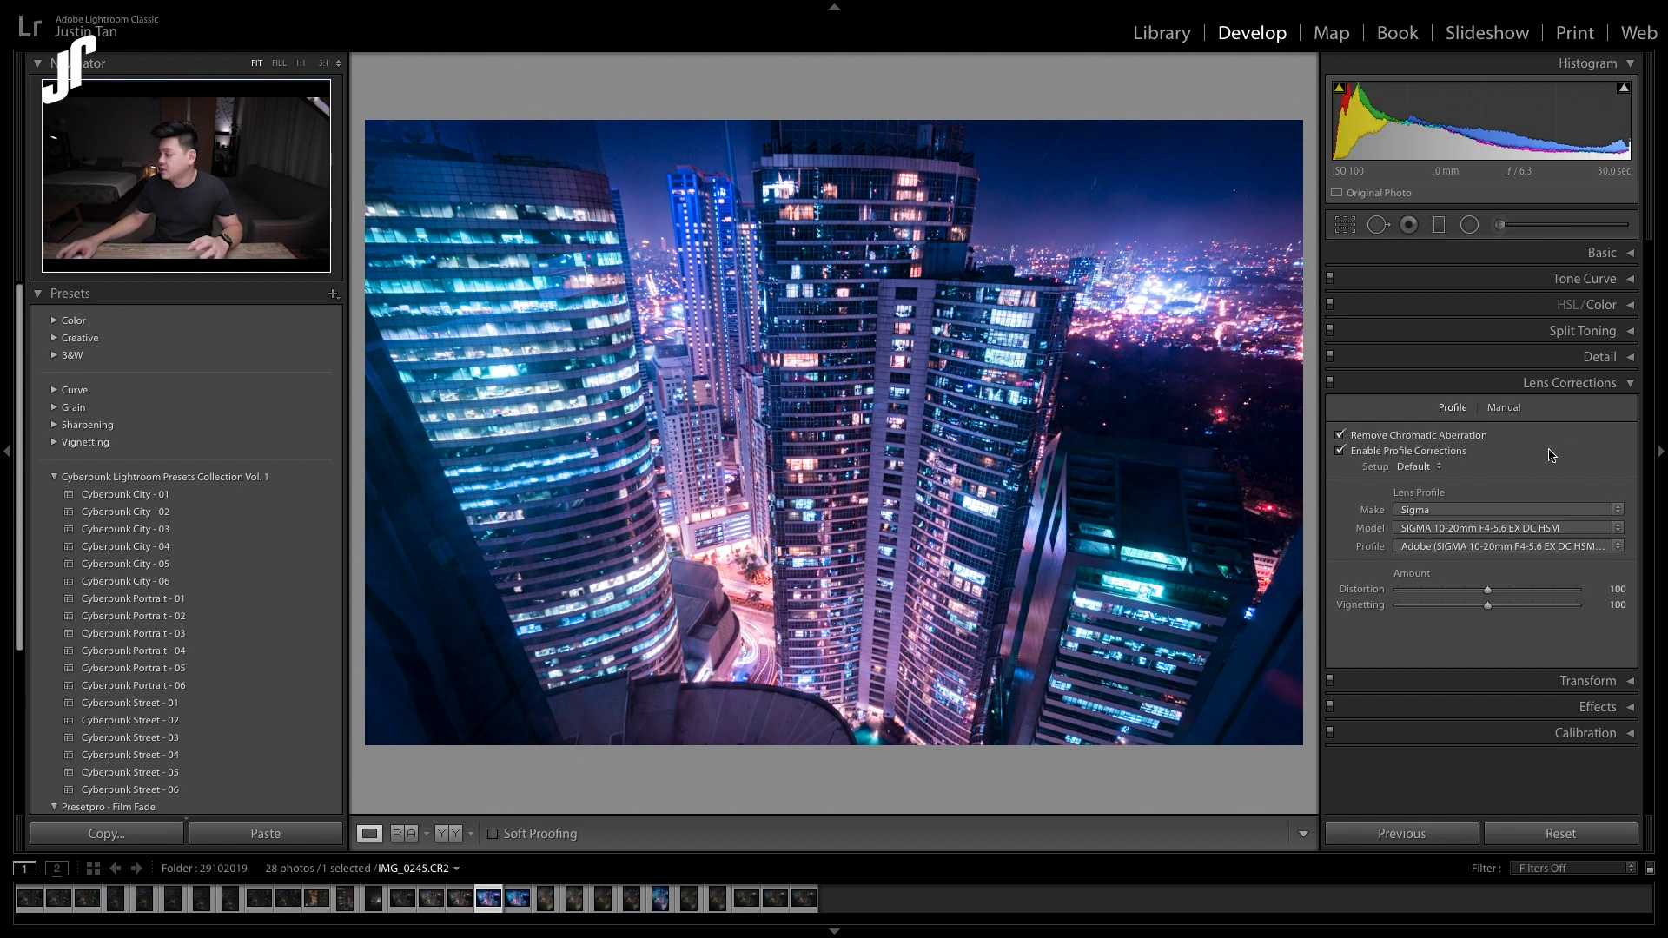
click(1630, 385)
Step: Set sharpening to Amount 76, Radius 1.3 and Detail 21, leaving Masking at 0
click(1631, 357)
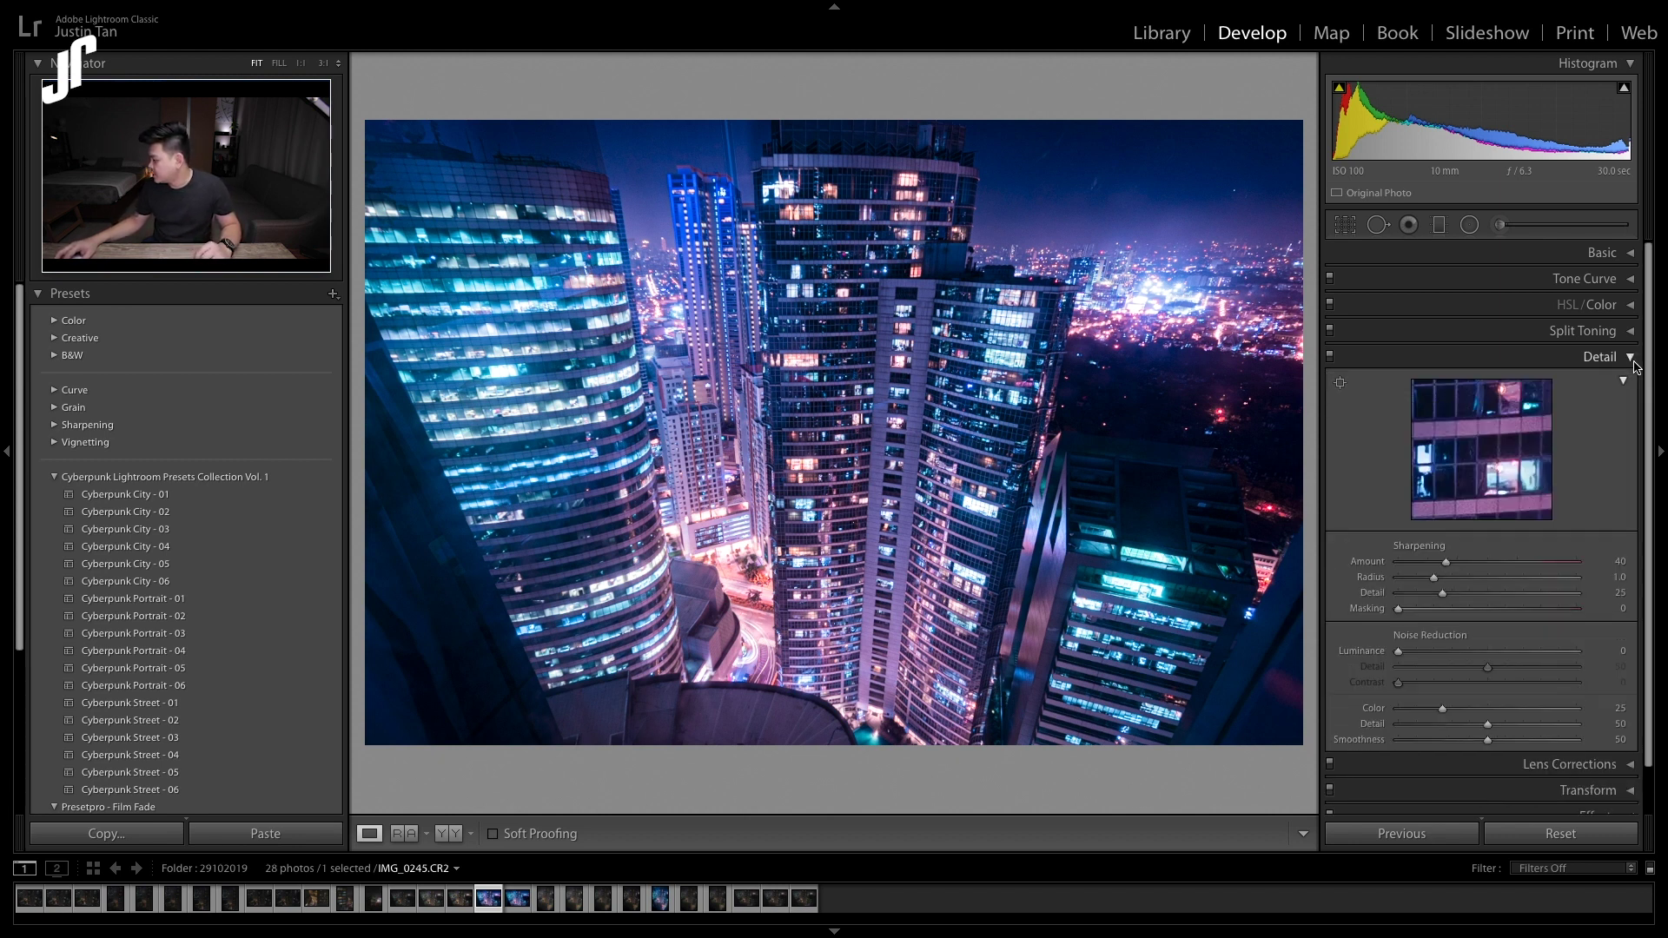
scroll(1549, 546, down, 1)
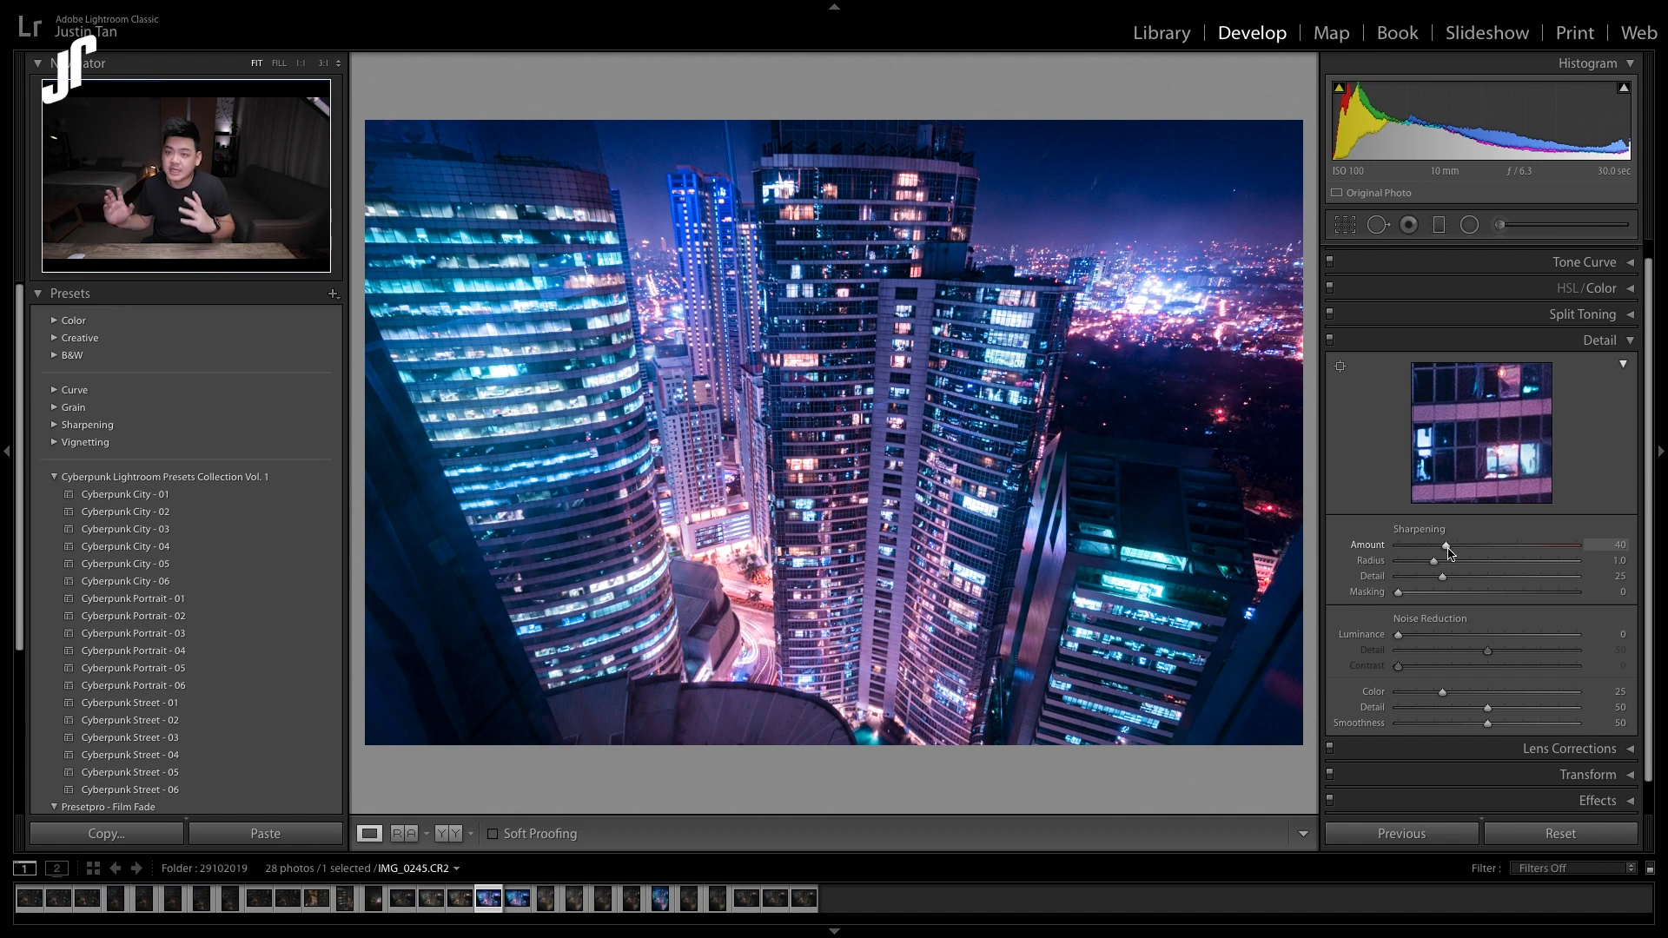
drag(1448, 552, 1488, 553)
drag(1514, 473, 1487, 445)
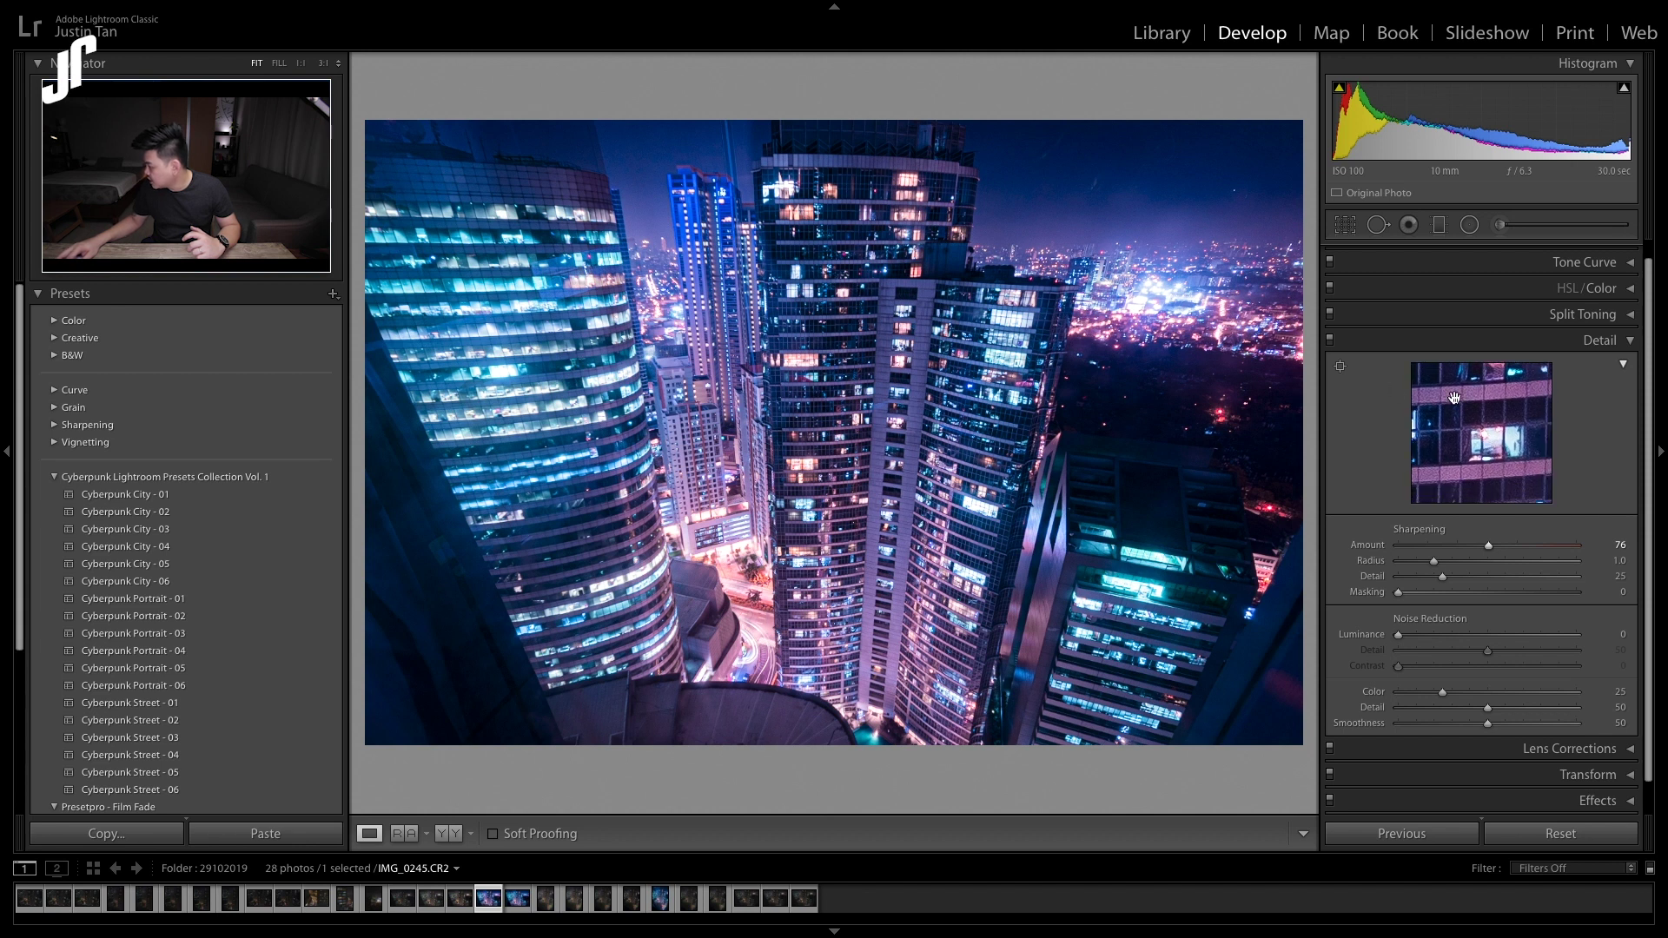
drag(1434, 562, 1467, 565)
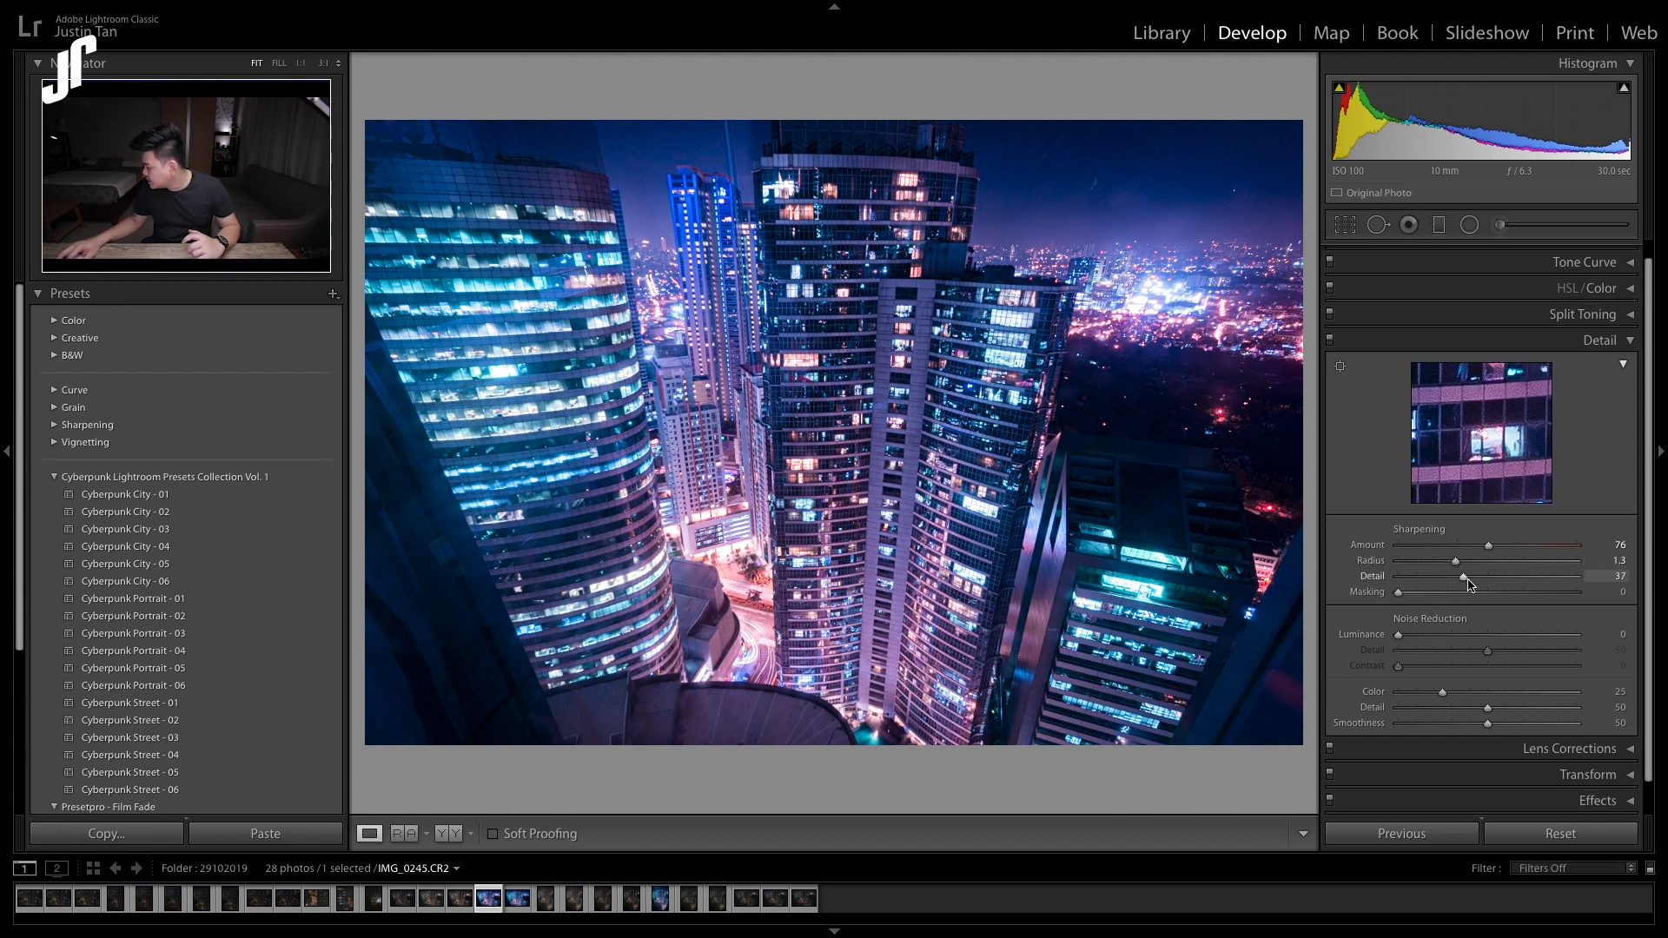
drag(1444, 577, 1439, 587)
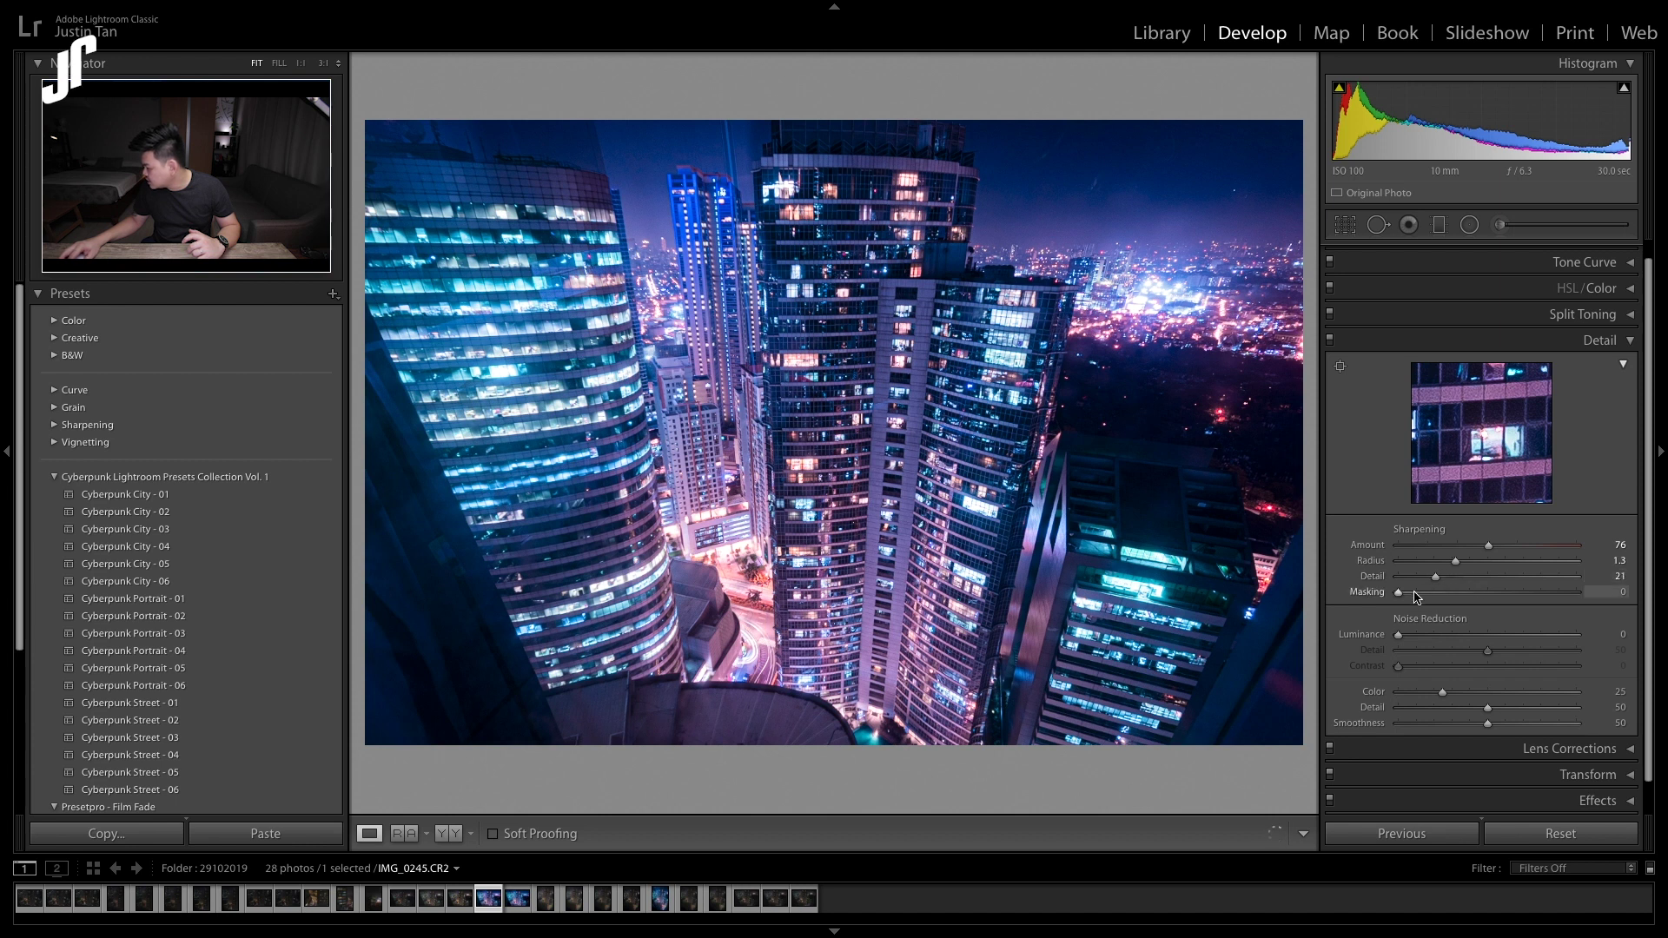
scroll(1488, 623, down, 1)
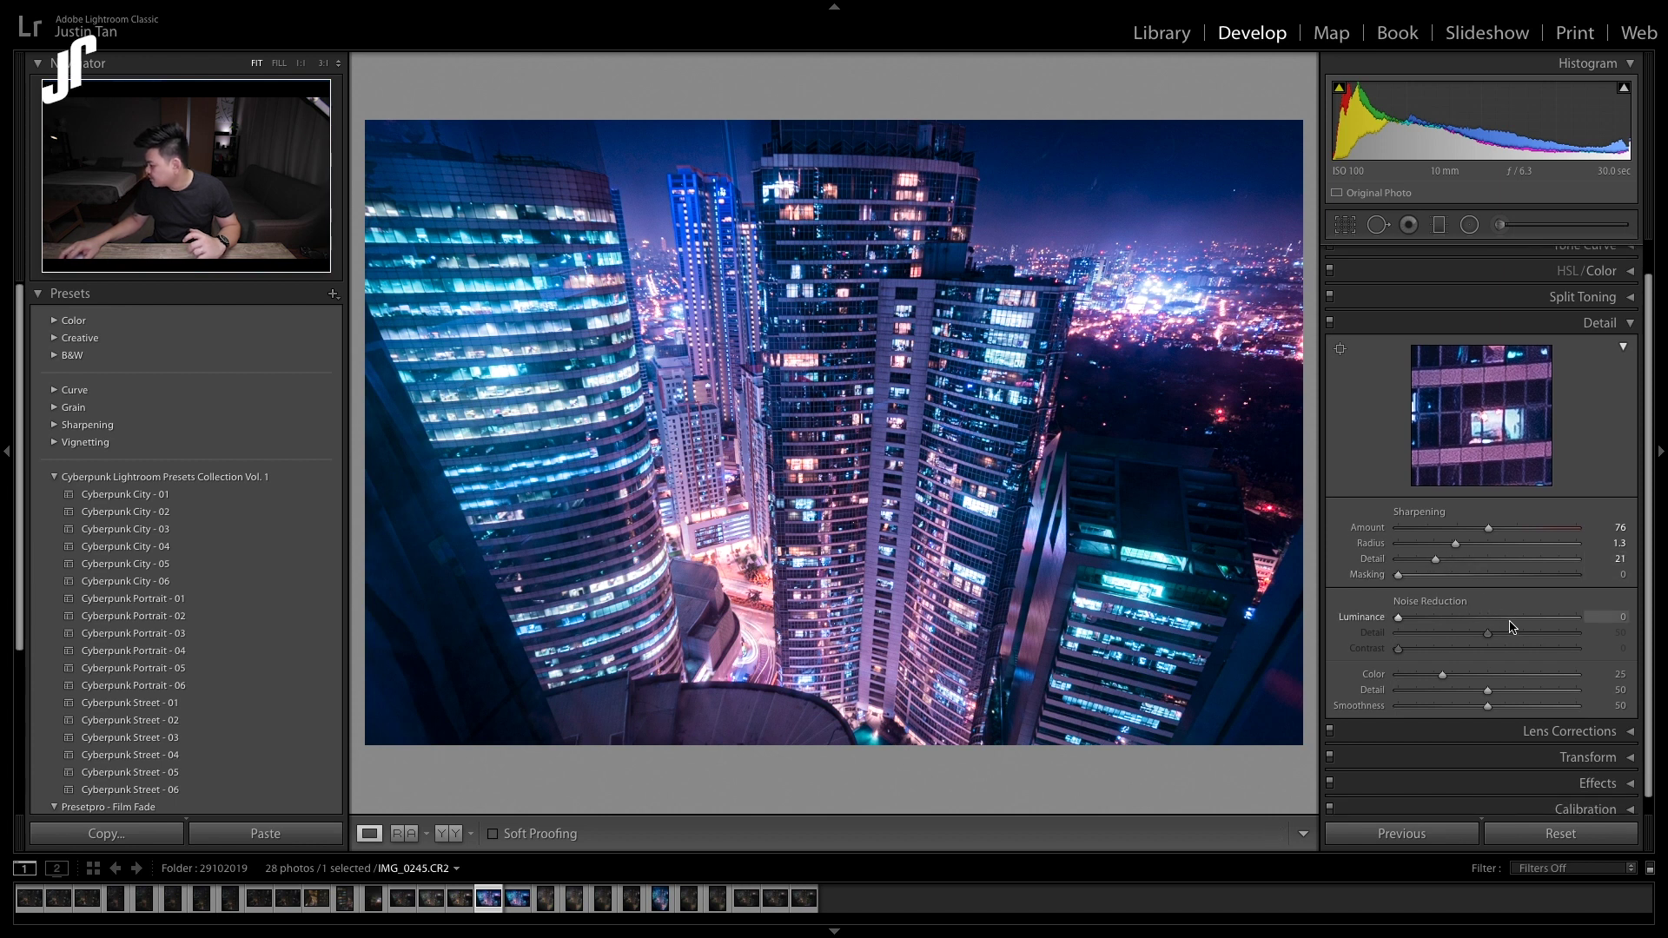
scroll(1613, 404, up, 3)
scroll(1614, 404, down, 1)
Step: Set the tone curve regions to Highlights +38, Lights -26 and Shadows -6, leaving Darks at 0
click(1615, 361)
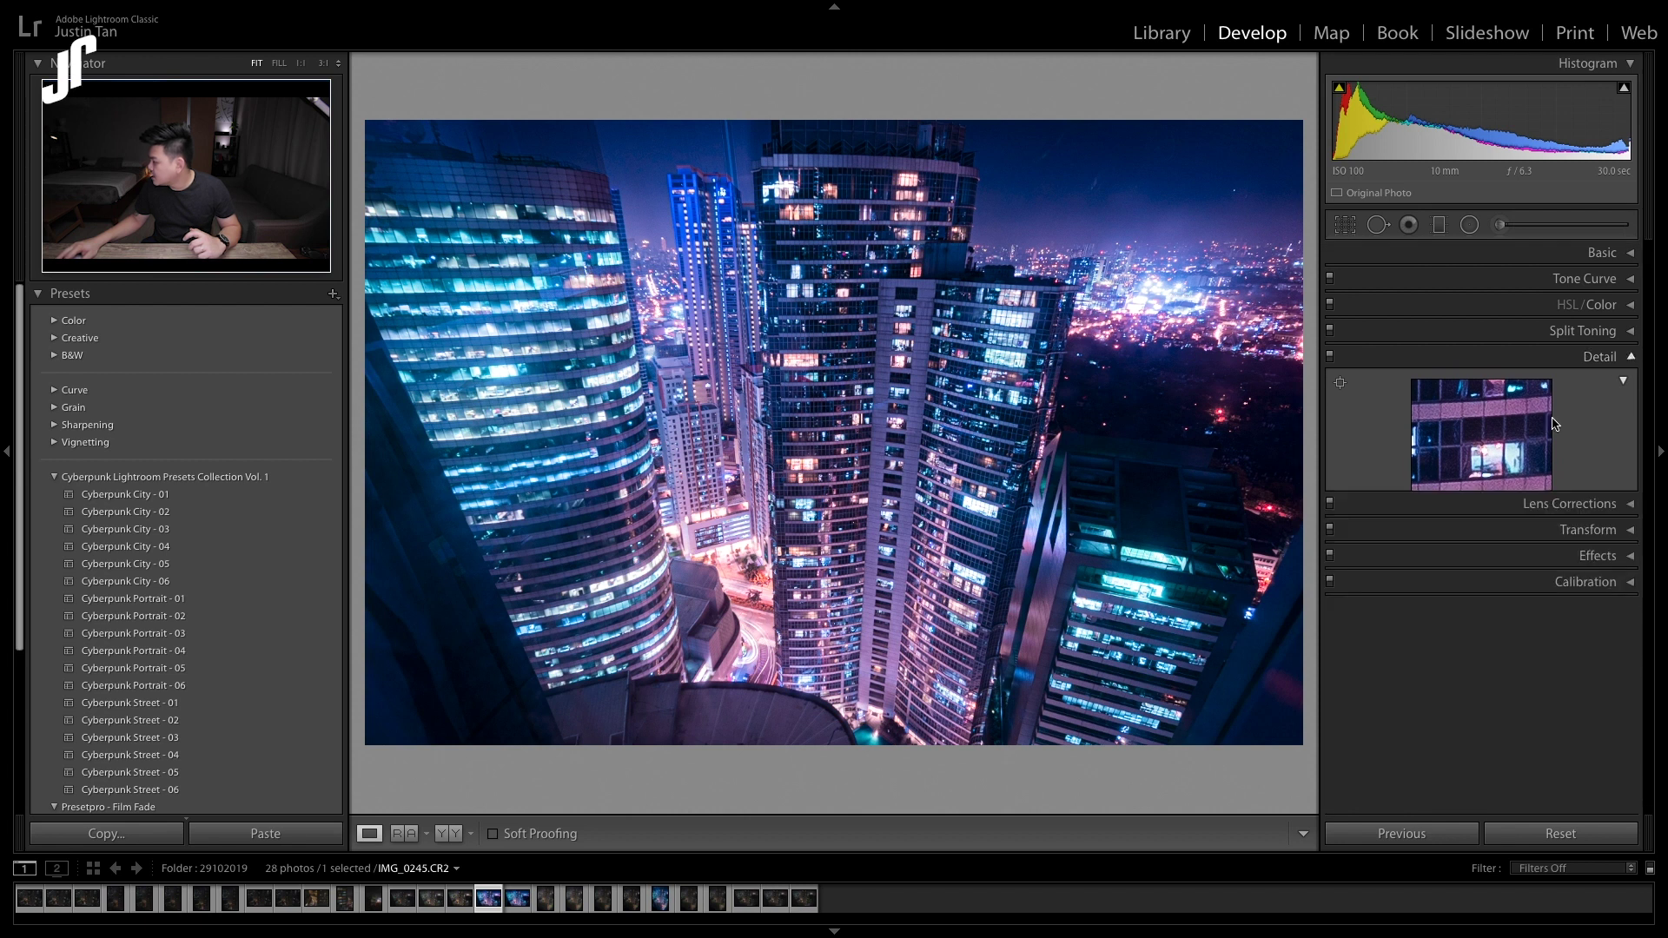
click(1627, 334)
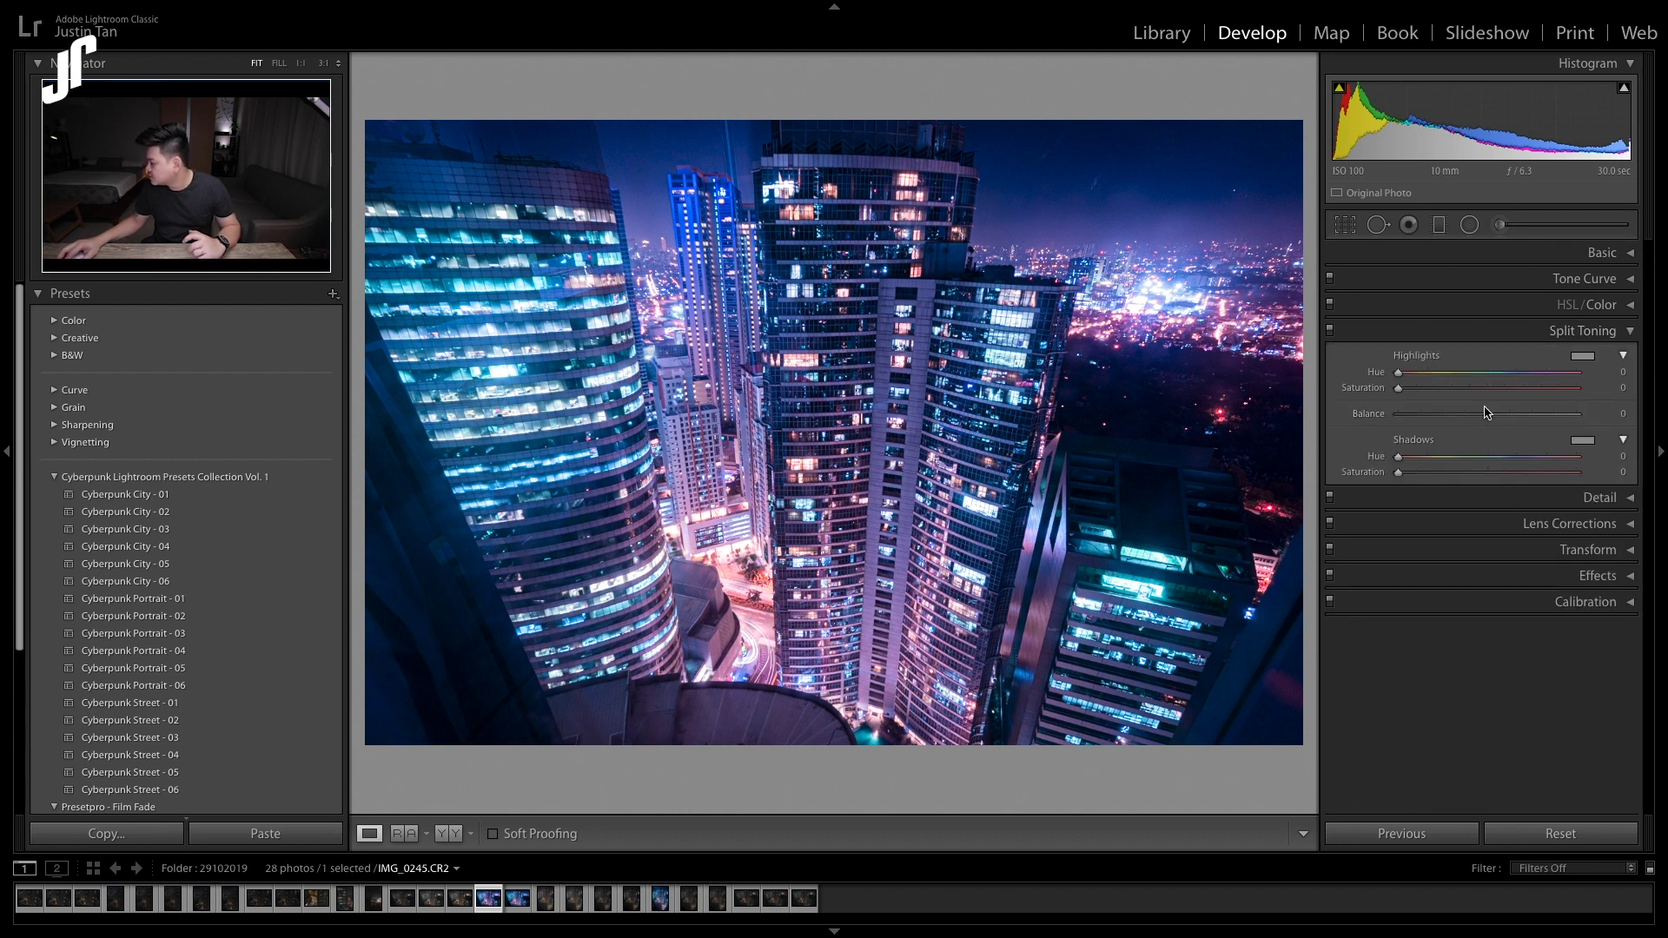
click(1633, 333)
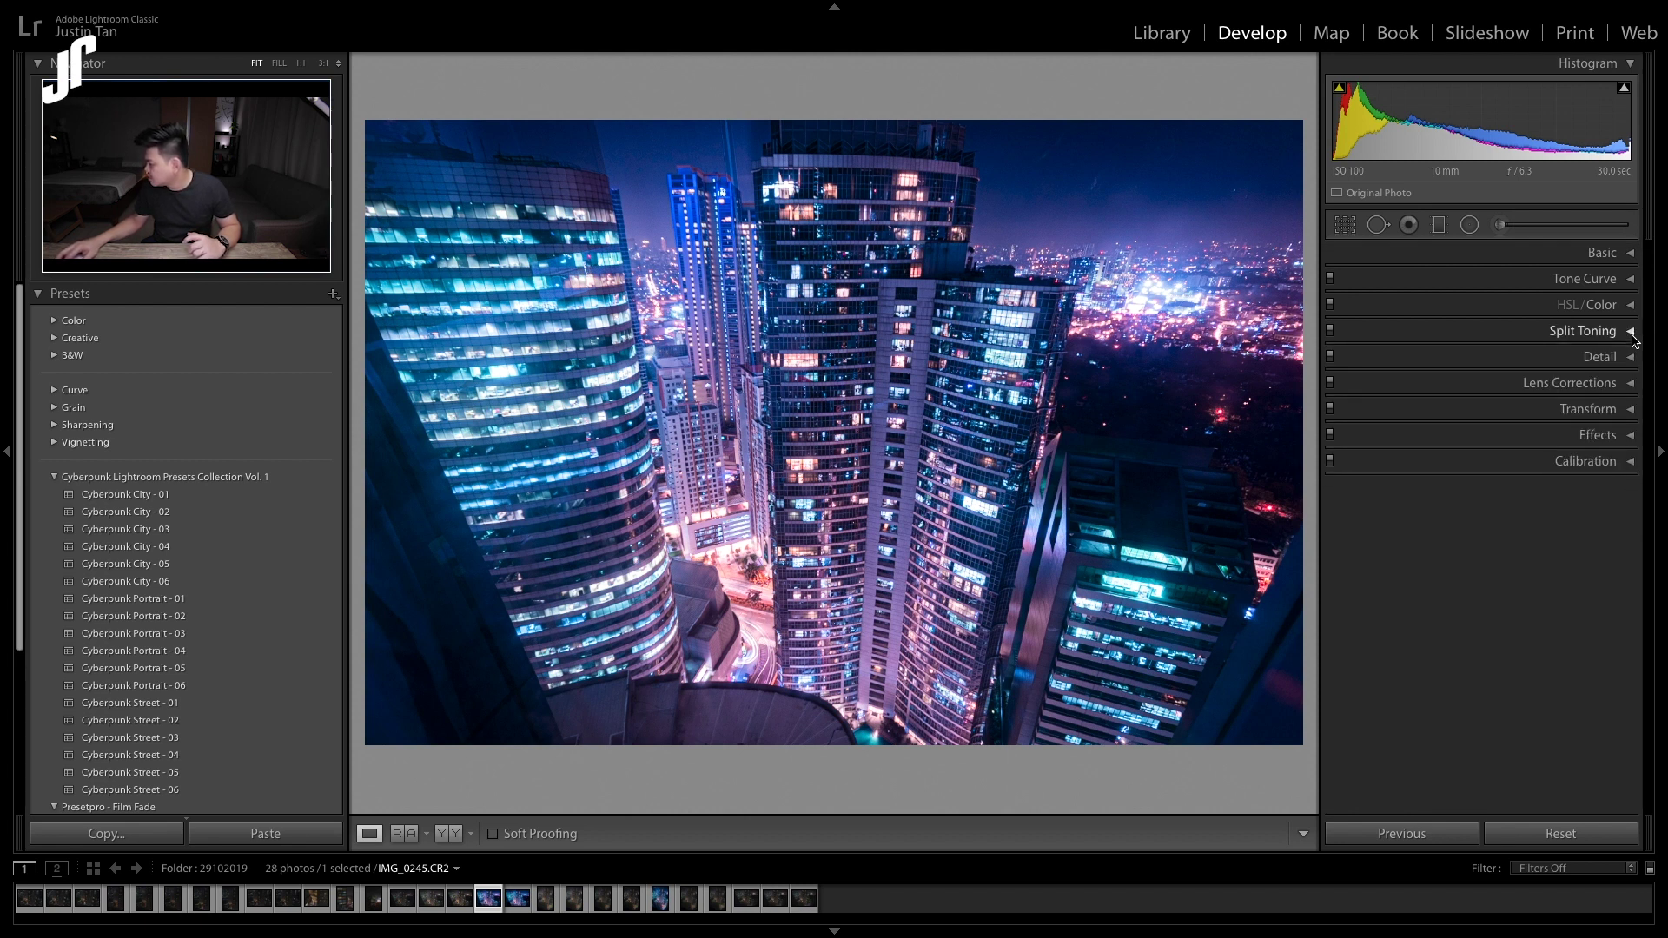
click(1629, 280)
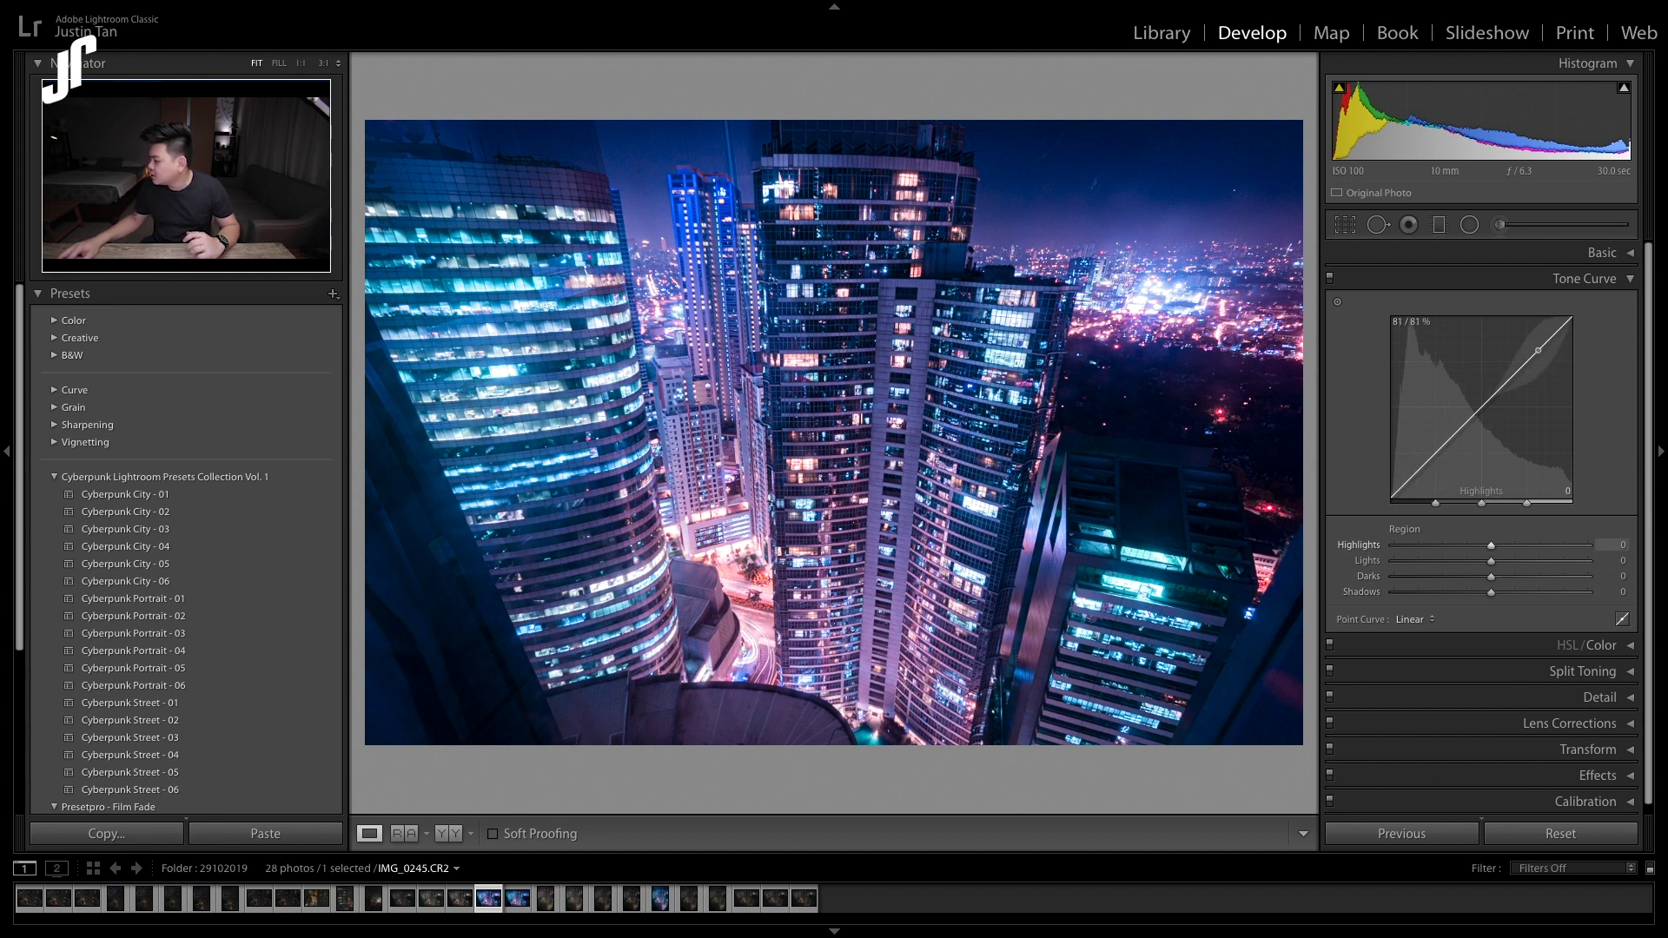
drag(1538, 346, 1538, 341)
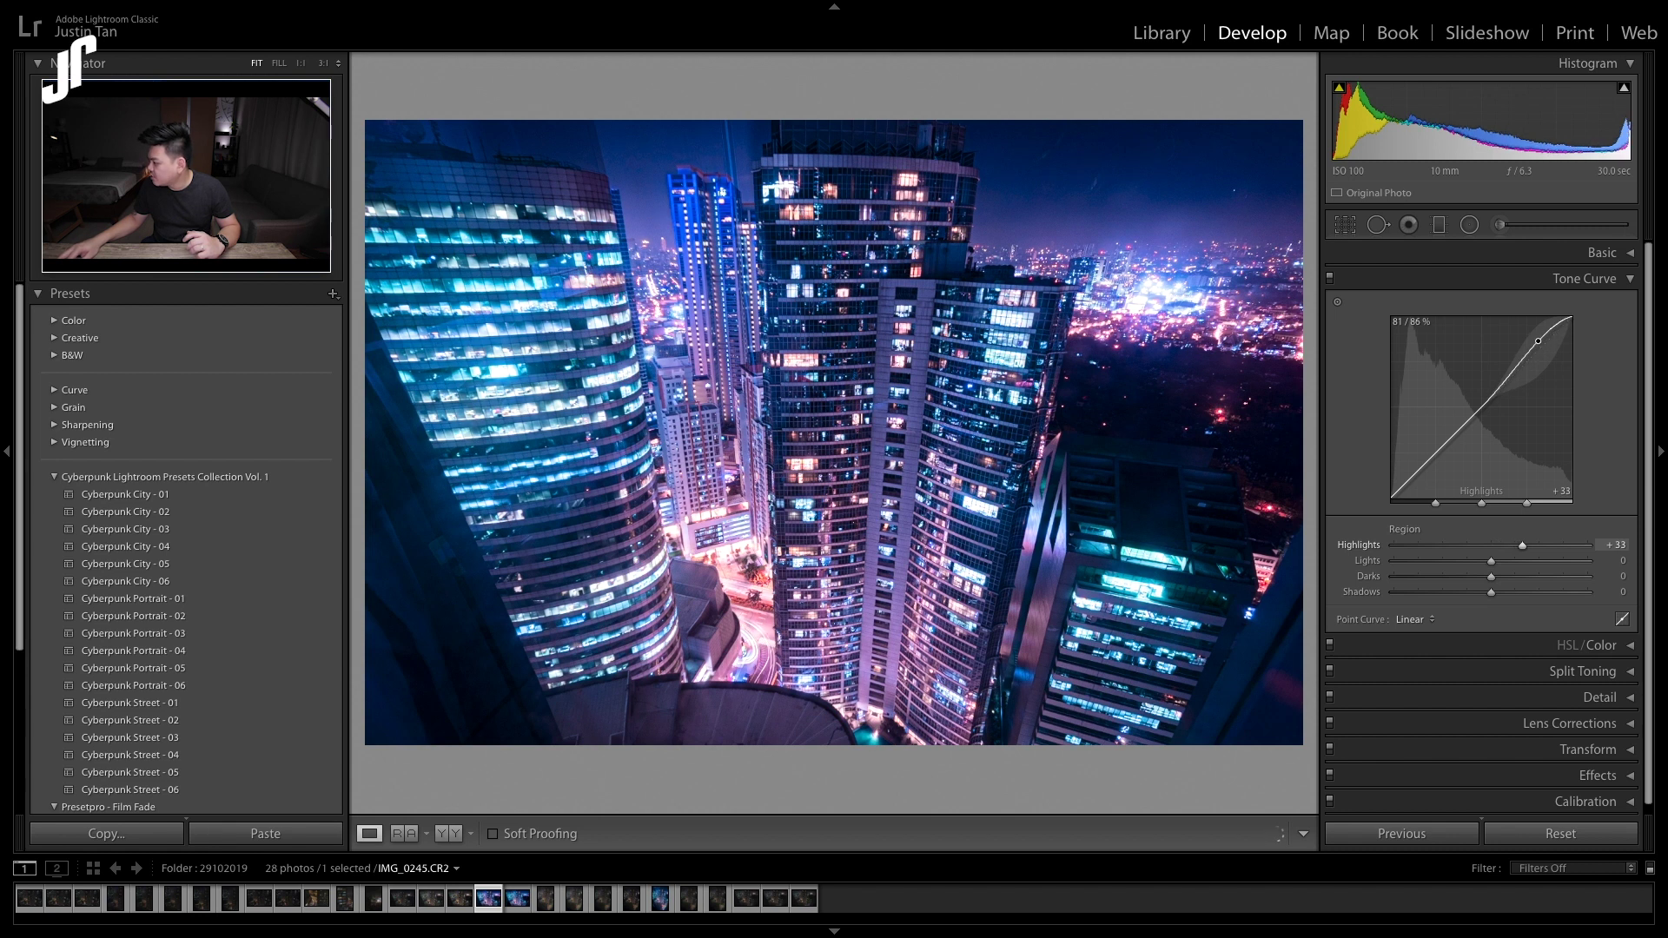
drag(1491, 397, 1491, 405)
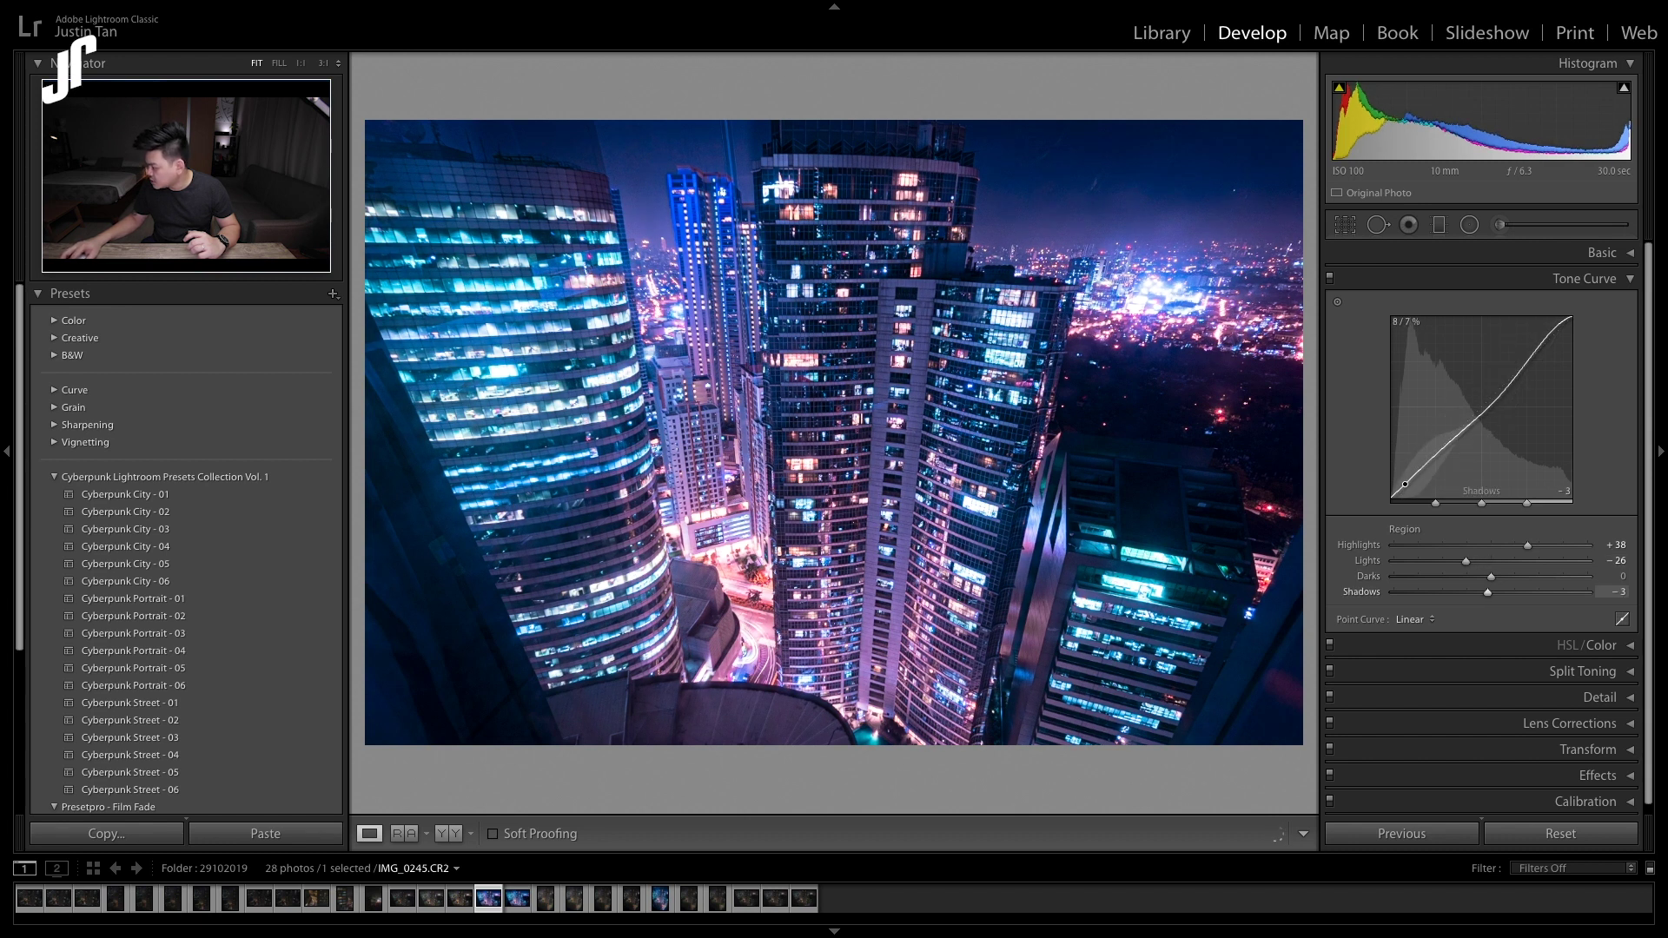
drag(1405, 484, 1405, 485)
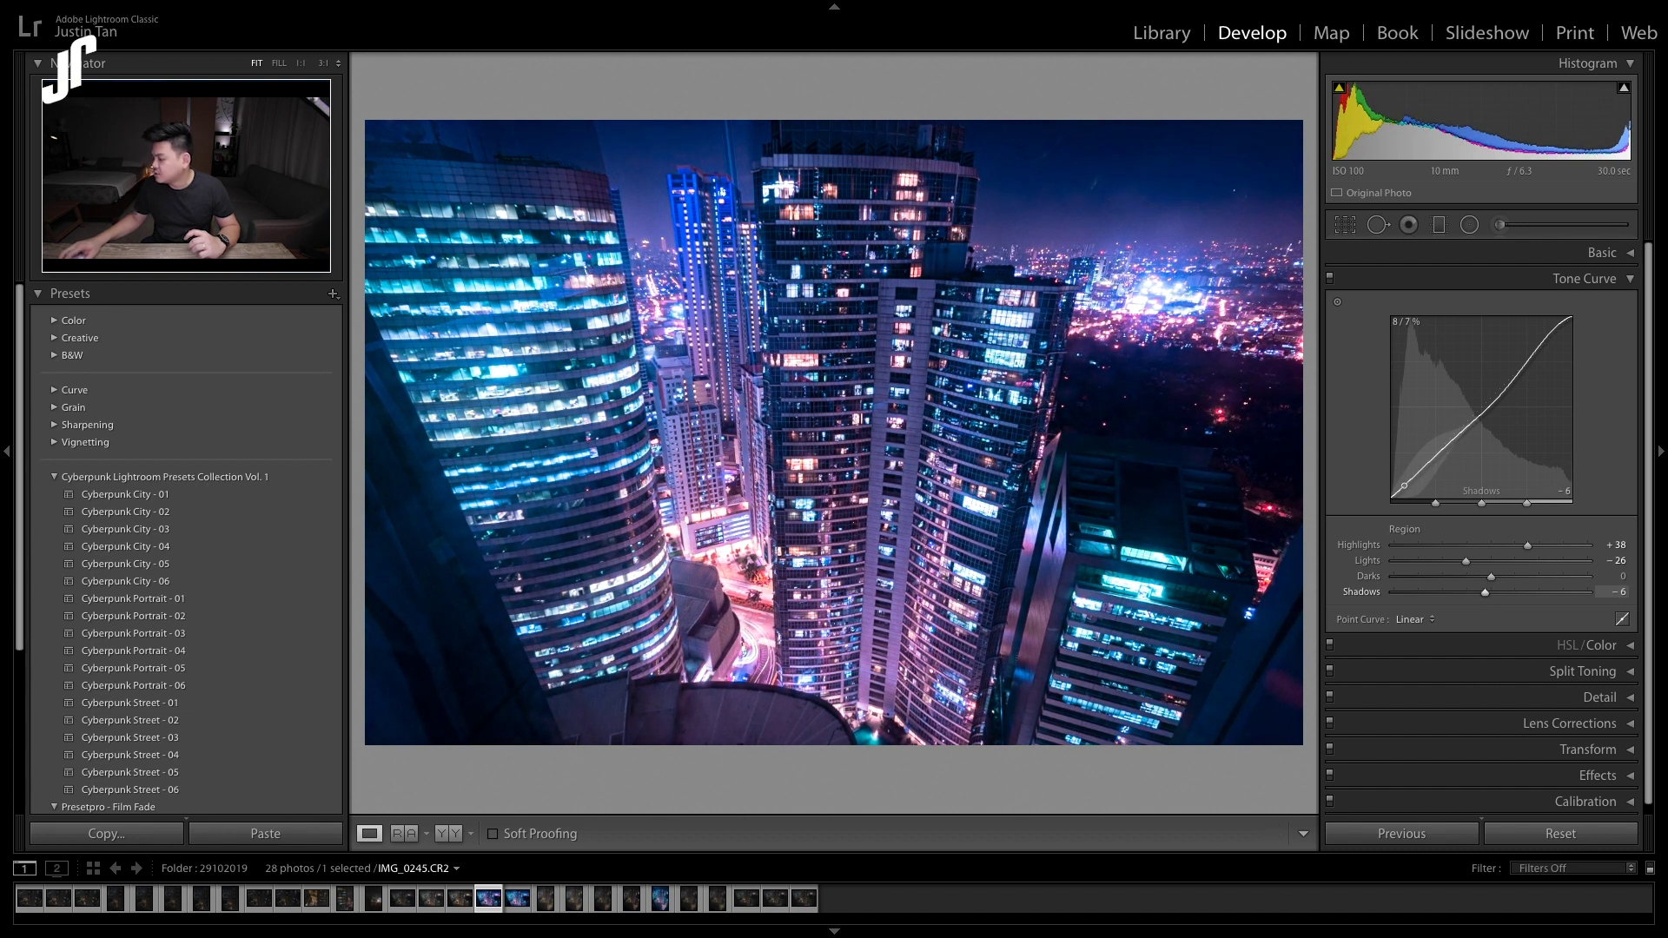
click(1585, 278)
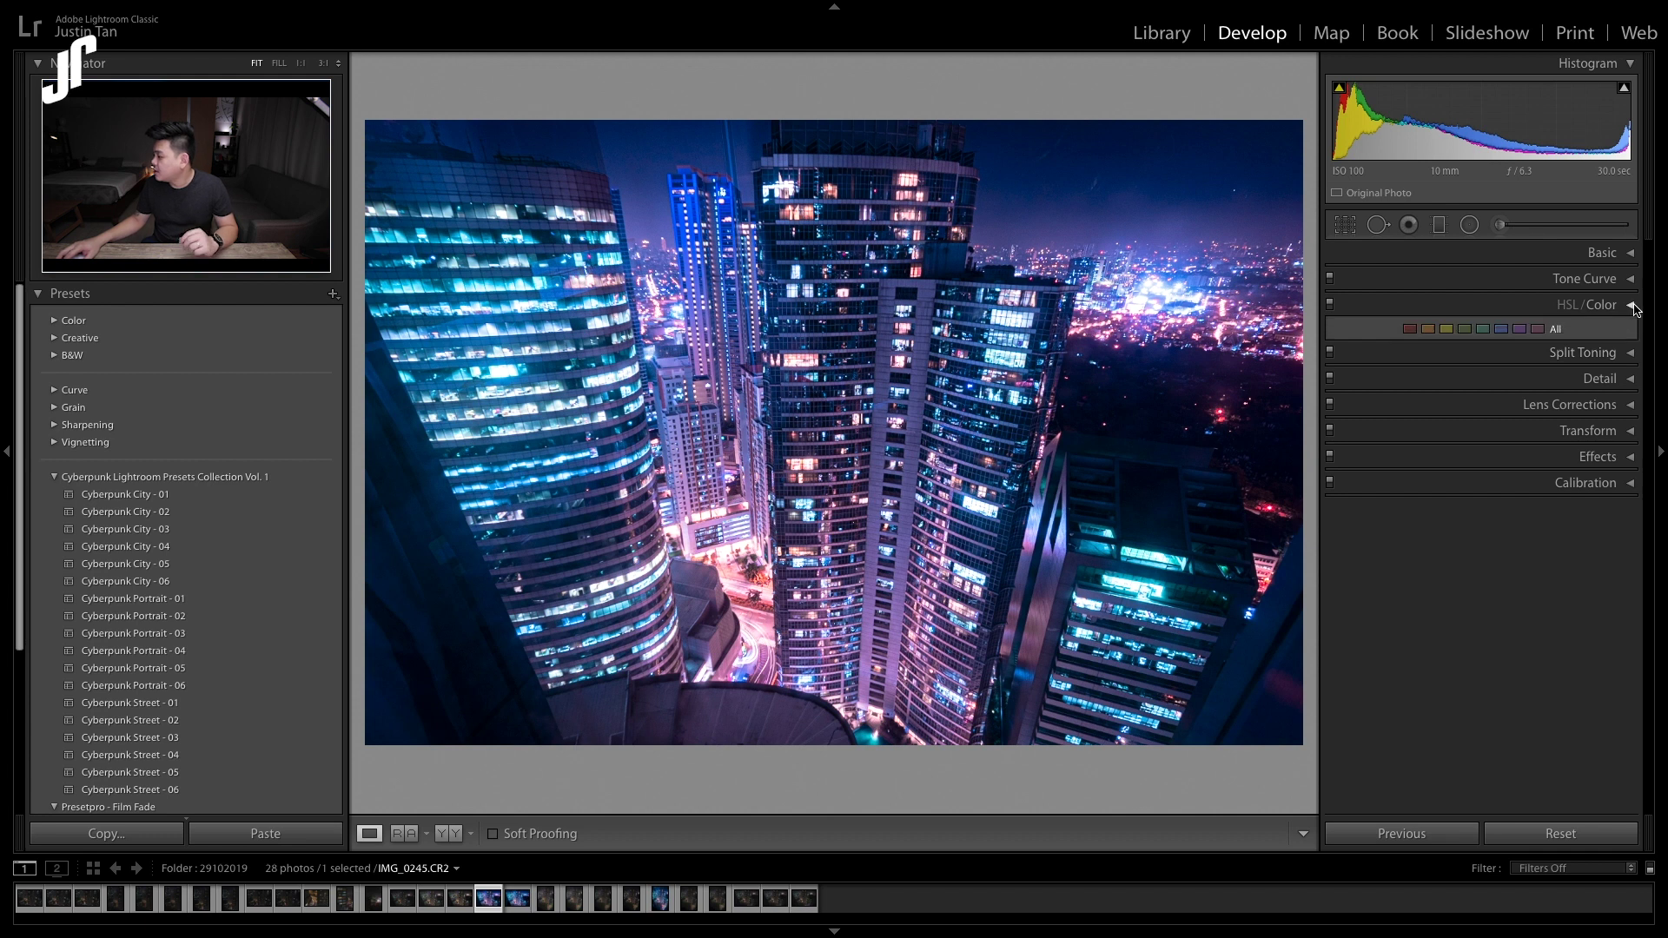
Step: Set the Yellow hue in HSL/Color to -82 so yellows lean toward orange
click(1591, 304)
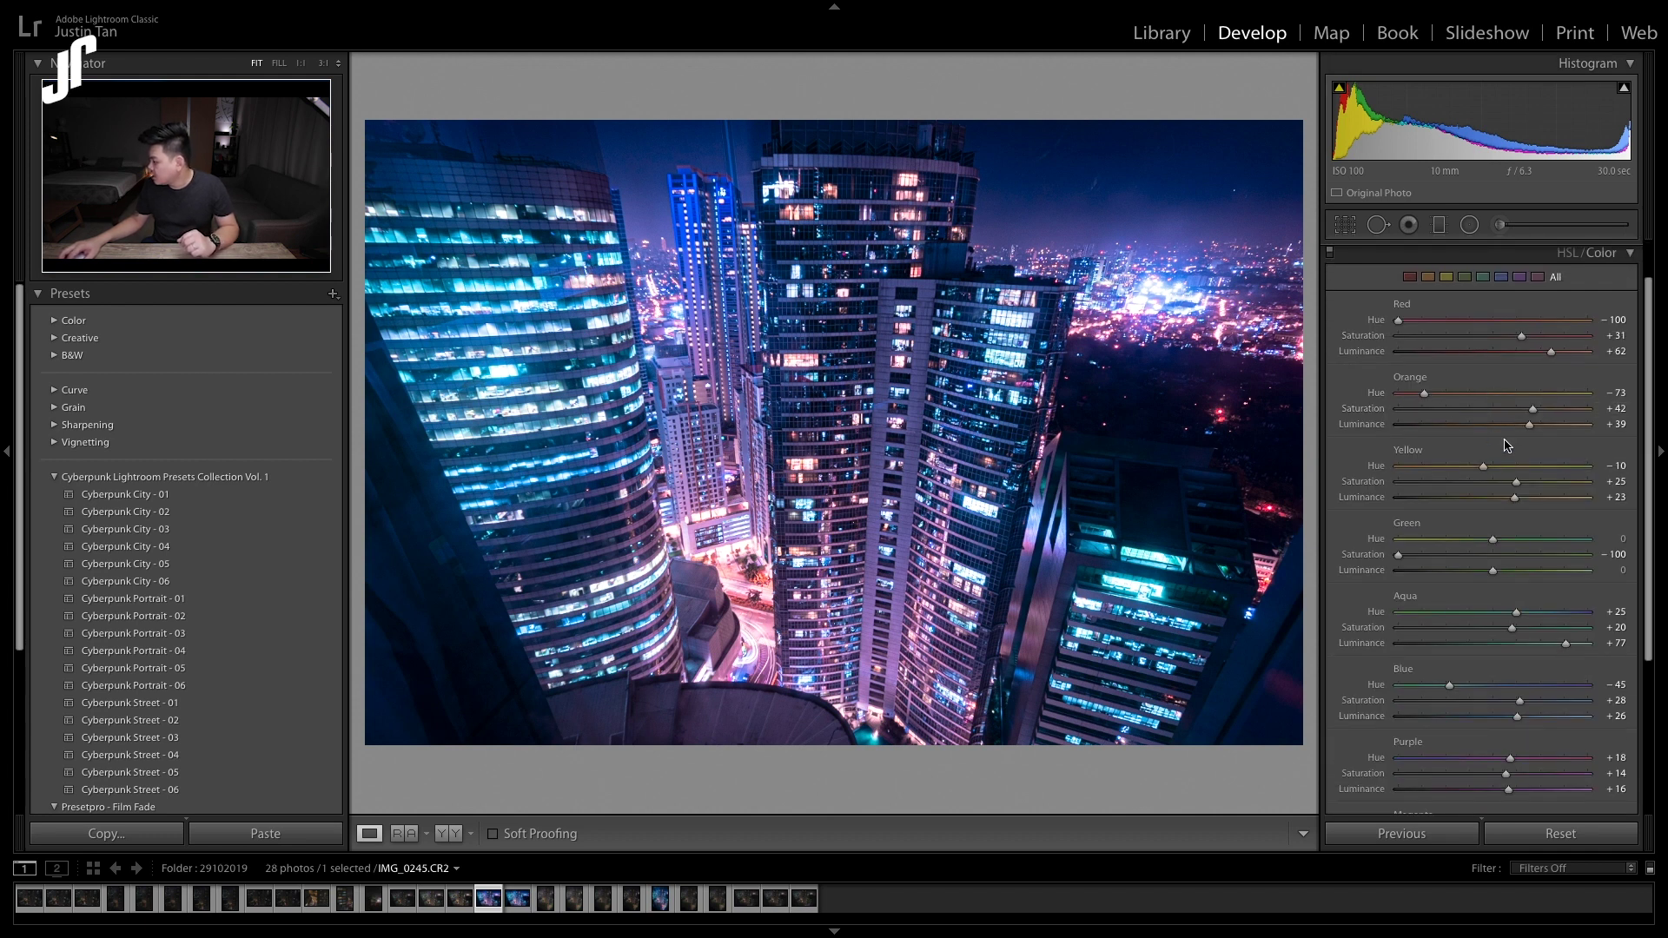
drag(1483, 469, 1417, 471)
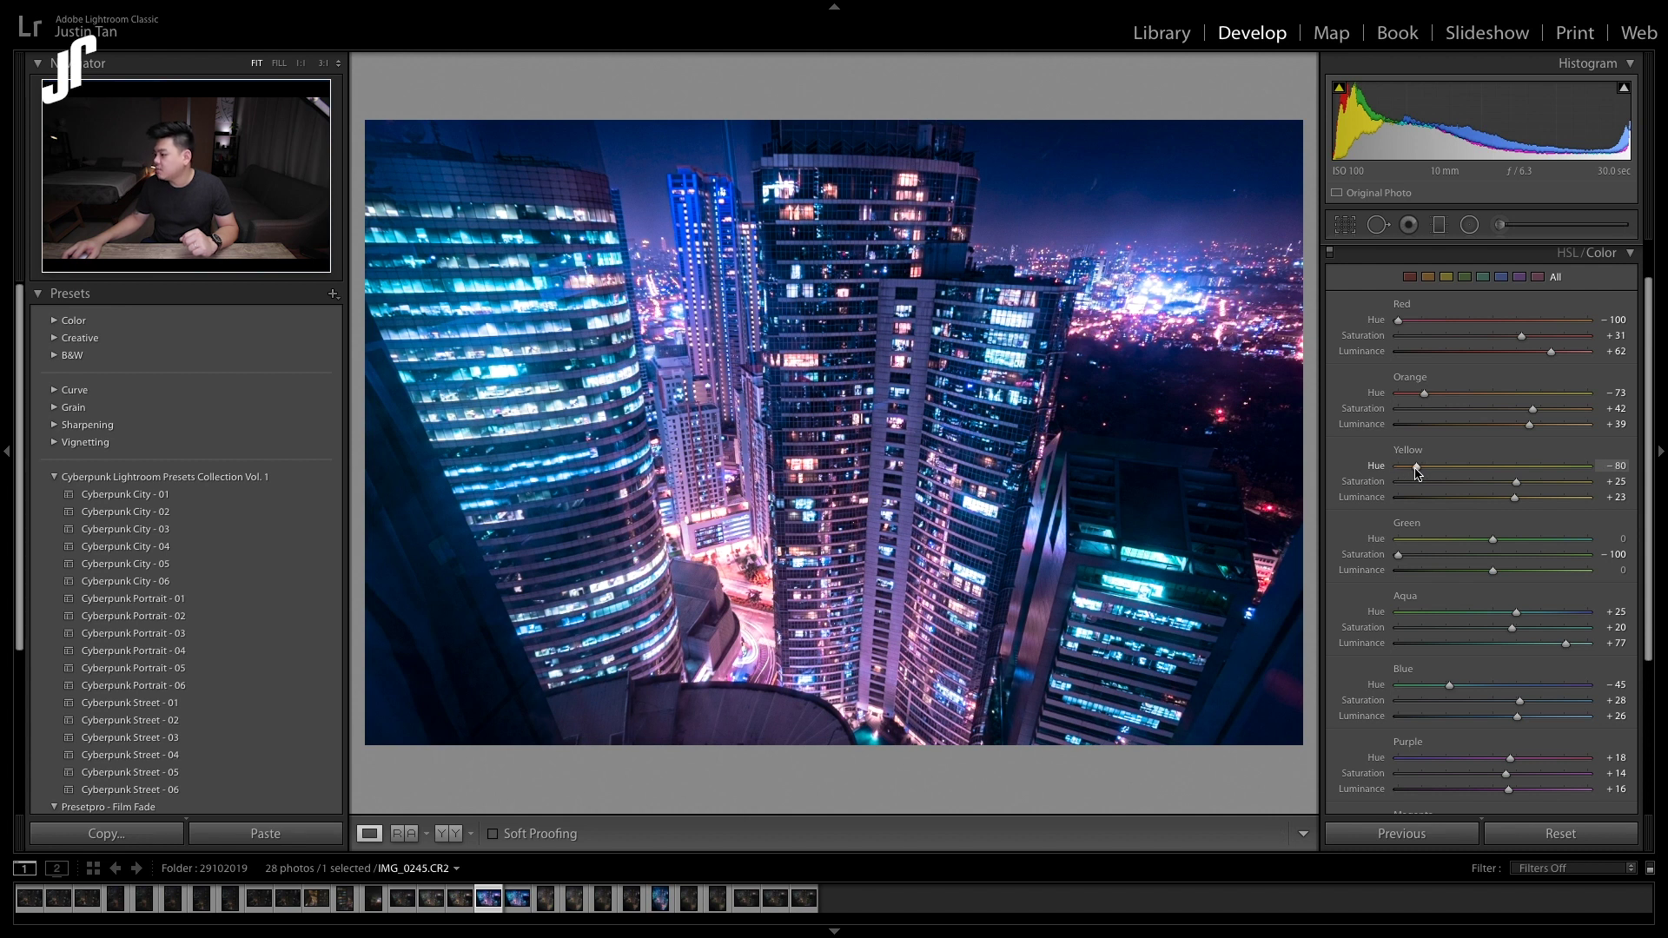
click(1631, 256)
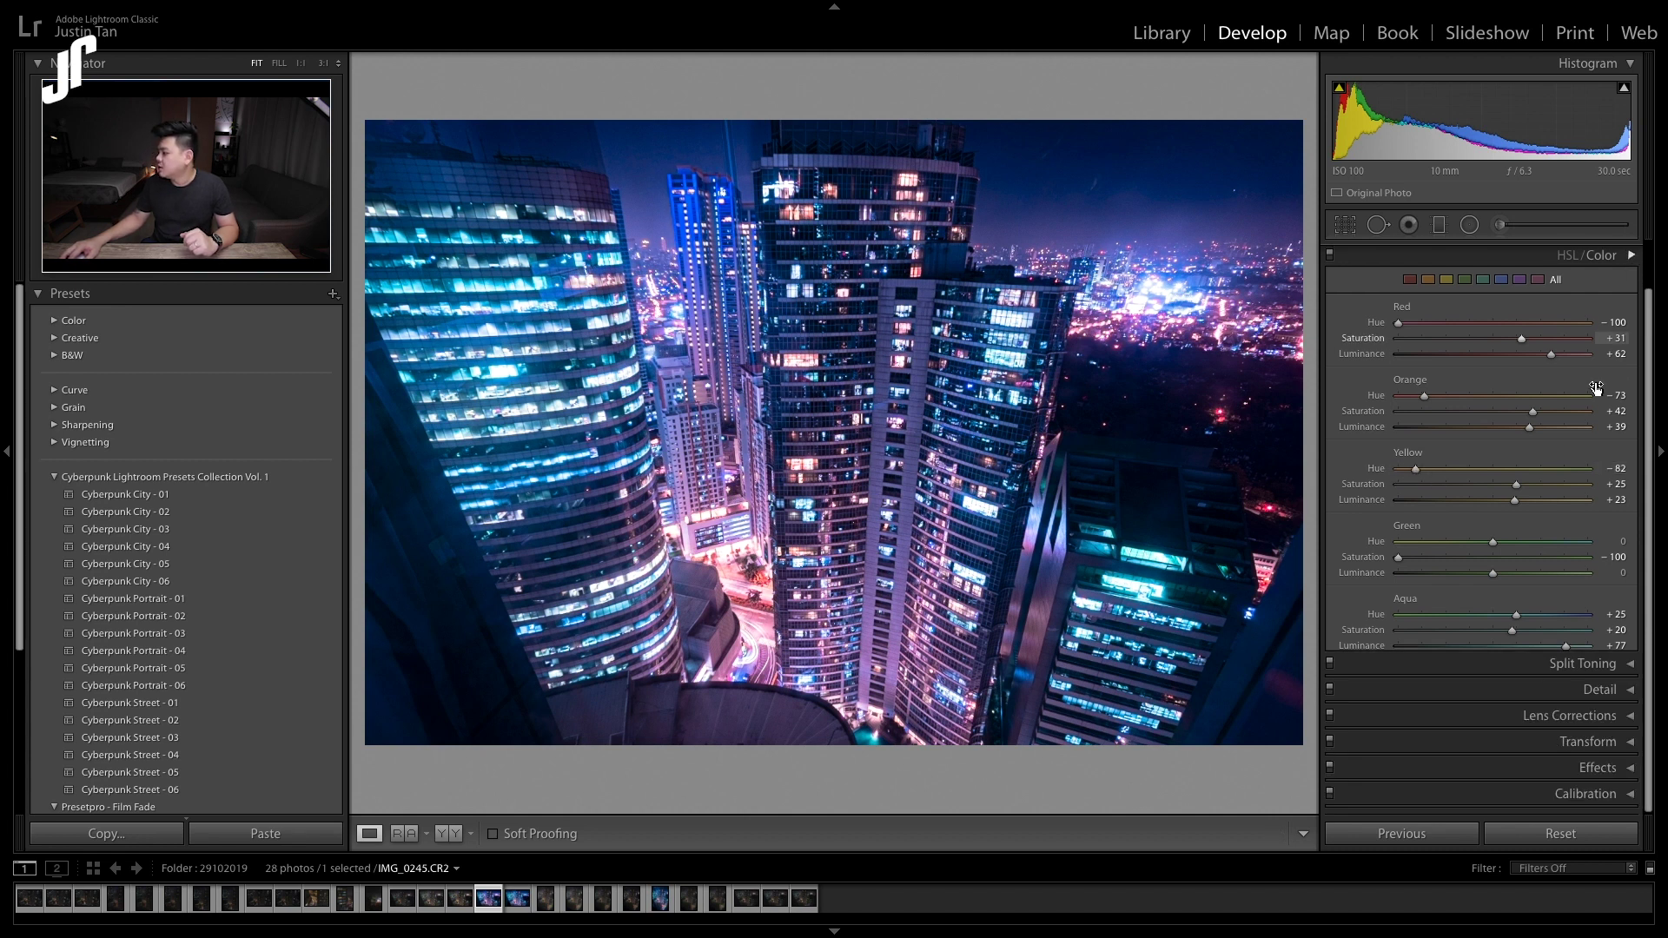